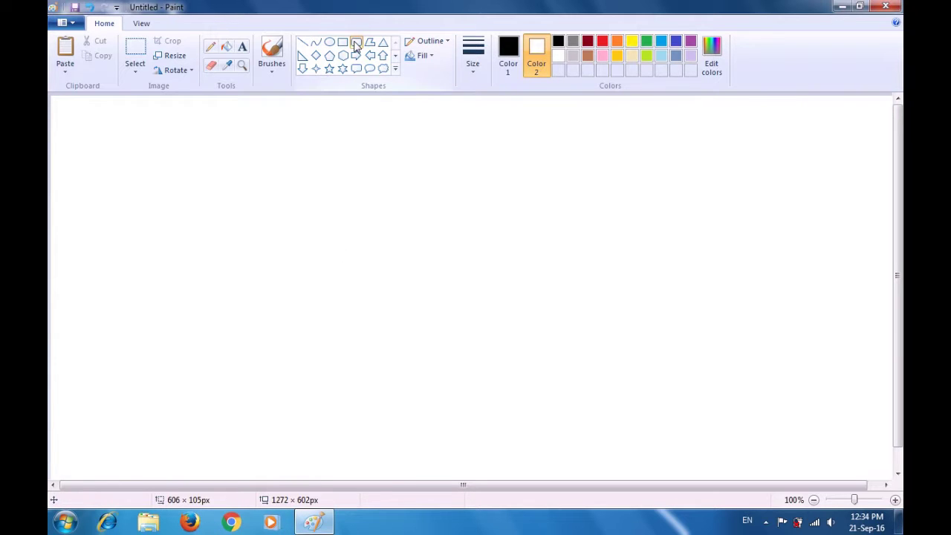
# Step: Draw a rounded rectangle about 498 × 225 px in mid-canvas with indigo outline and solid indigo fill, shifting it slightly up and left
pyautogui.click(507, 64)
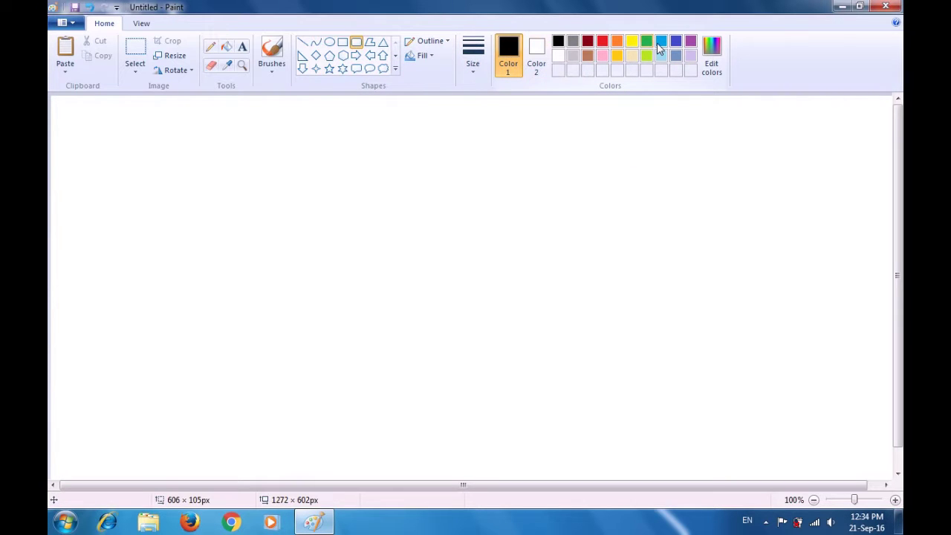
pyautogui.click(676, 43)
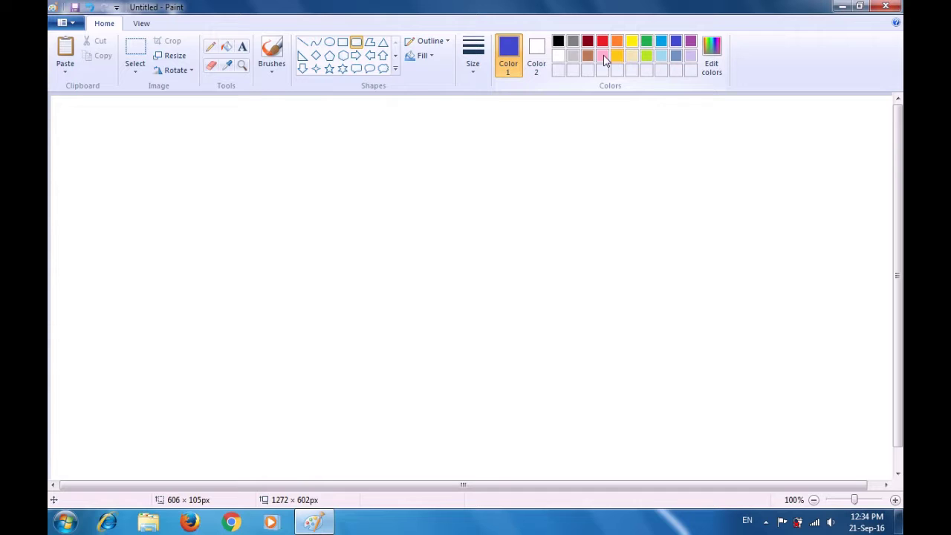
pyautogui.click(546, 66)
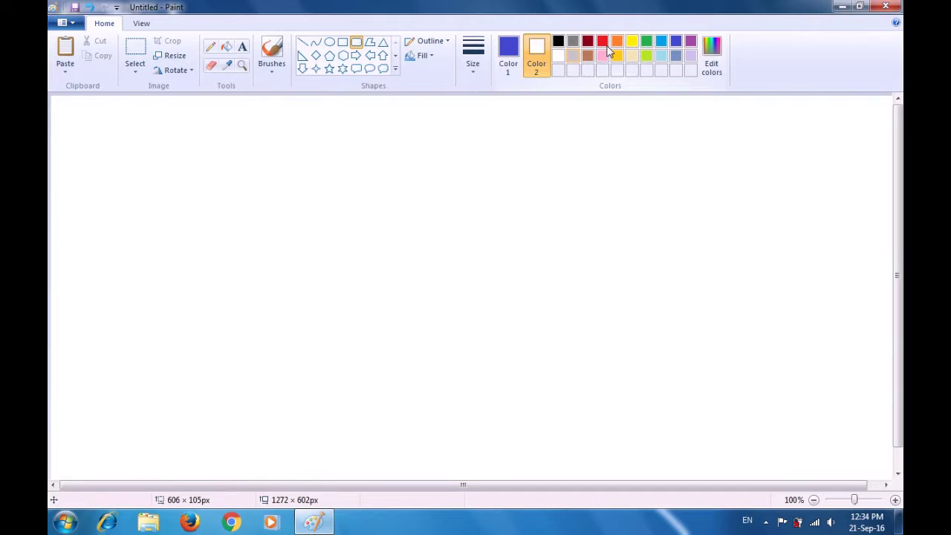
pyautogui.click(677, 43)
pyautogui.click(434, 58)
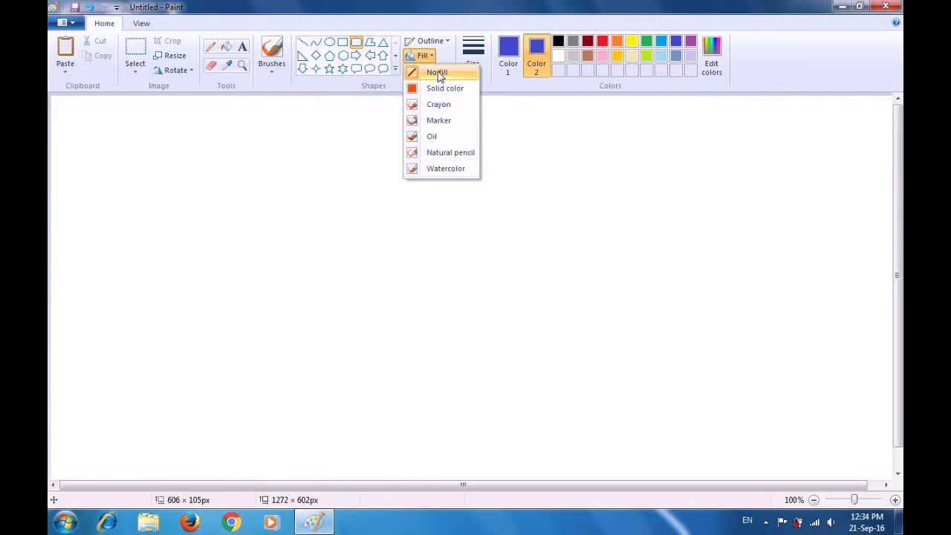
pyautogui.click(438, 87)
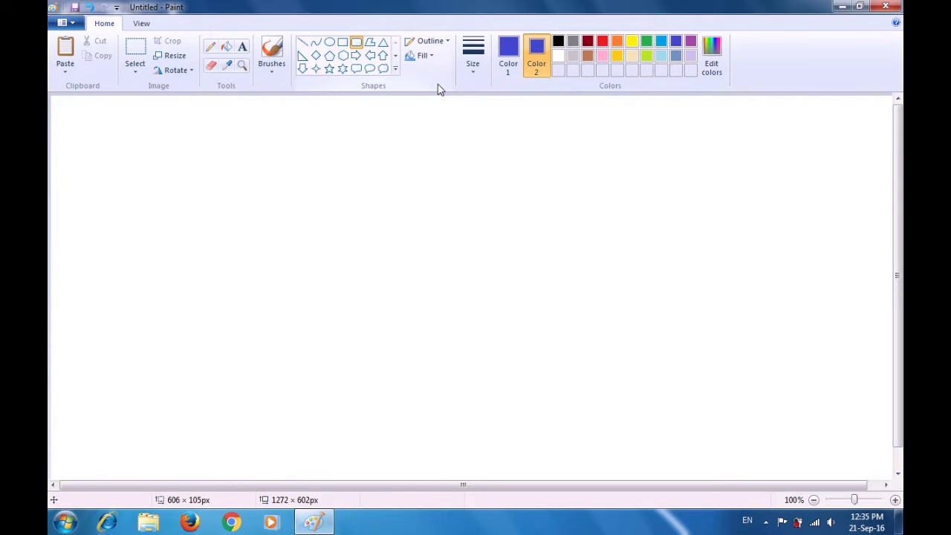
pyautogui.moveTo(372, 201); pyautogui.dragTo(705, 351)
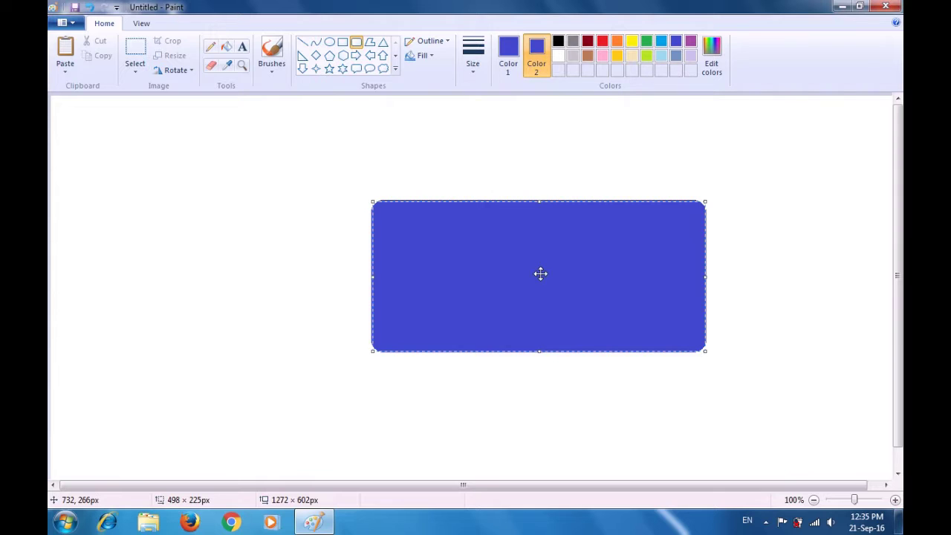
pyautogui.moveTo(540, 274); pyautogui.dragTo(513, 261)
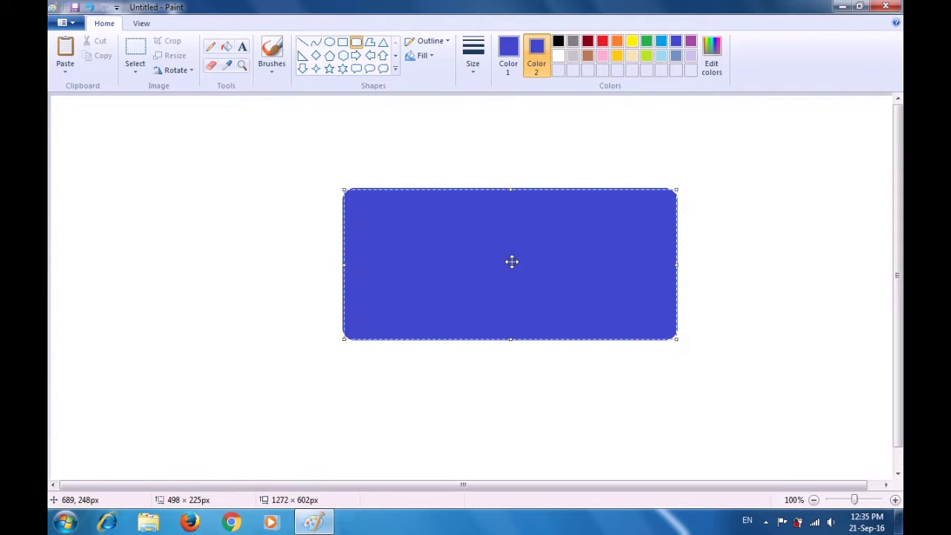
pyautogui.click(742, 303)
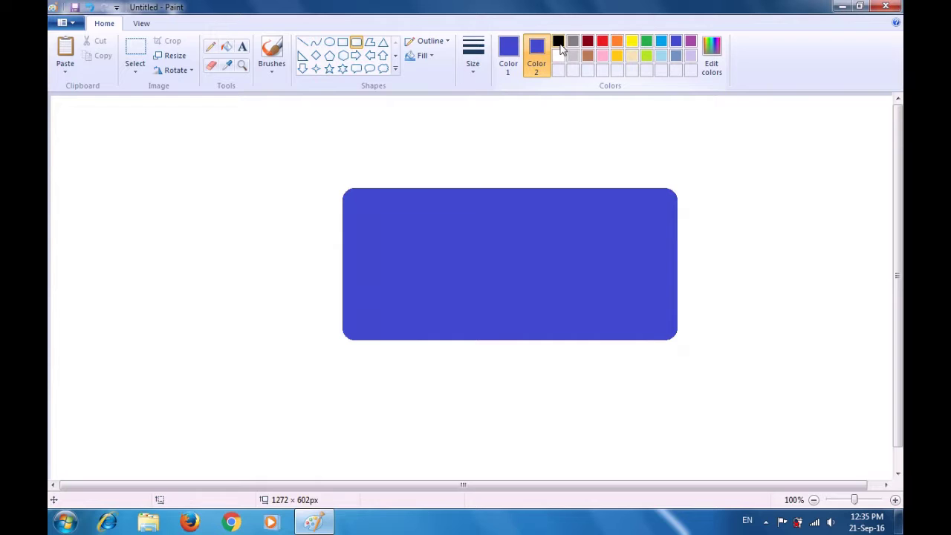
# Step: Draw a solid black rounded bar about 311 × 17 px directly beneath the indigo rectangle's lower edge
pyautogui.click(560, 45)
pyautogui.click(510, 50)
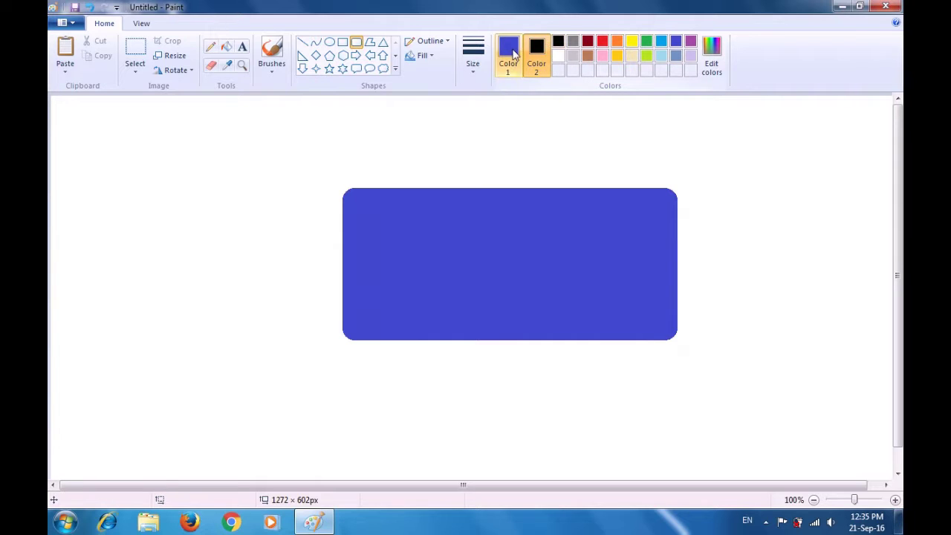
pyautogui.click(559, 43)
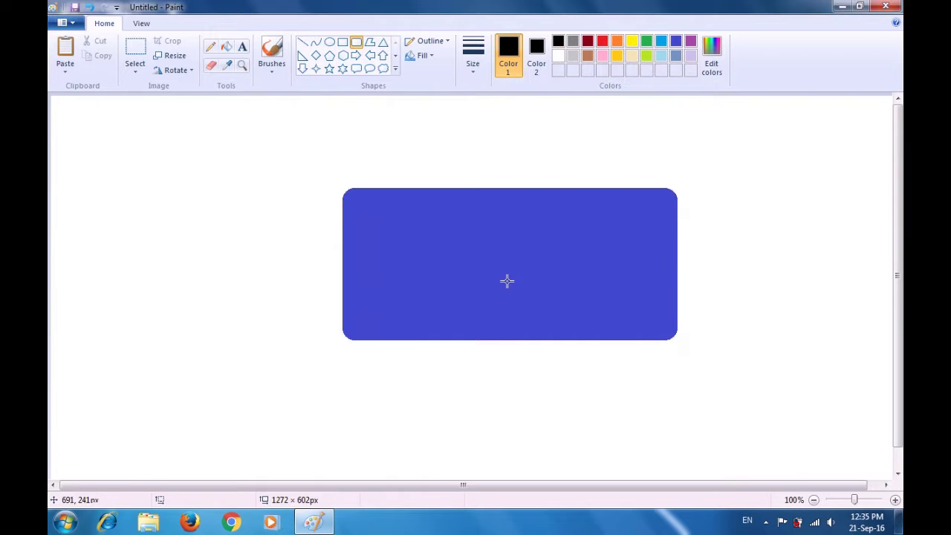
pyautogui.moveTo(412, 339)
pyautogui.mouseDown()
pyautogui.moveTo(509, 357)
pyautogui.moveTo(620, 351)
pyautogui.mouseUp()
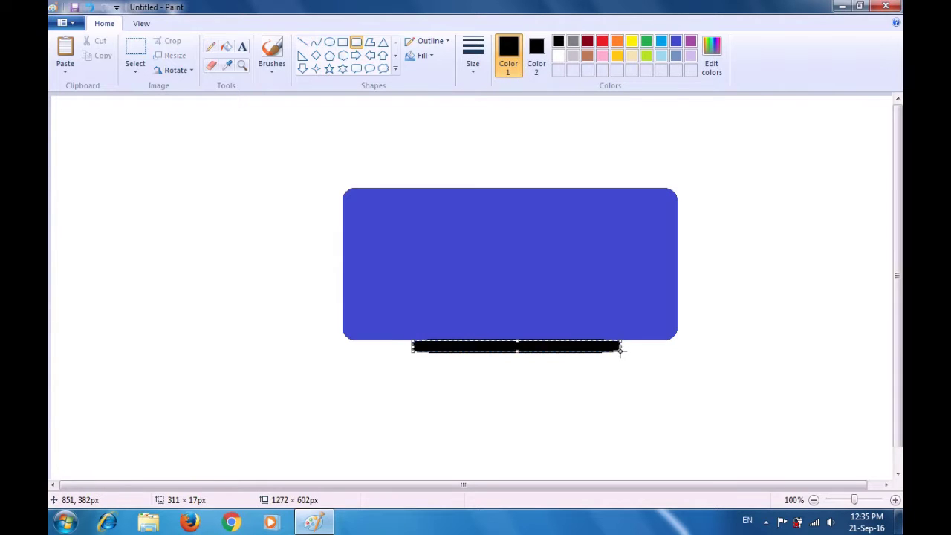
pyautogui.click(649, 380)
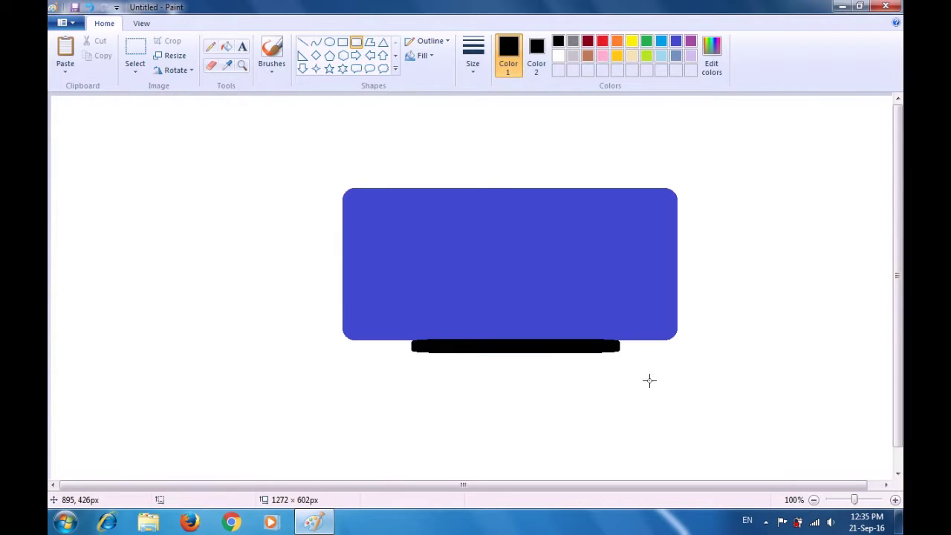
# Step: Add two solid light gray rounded buttons to the black bar: about 35 × 11 px near its right end and 34 × 6 px near its middle
pyautogui.click(573, 57)
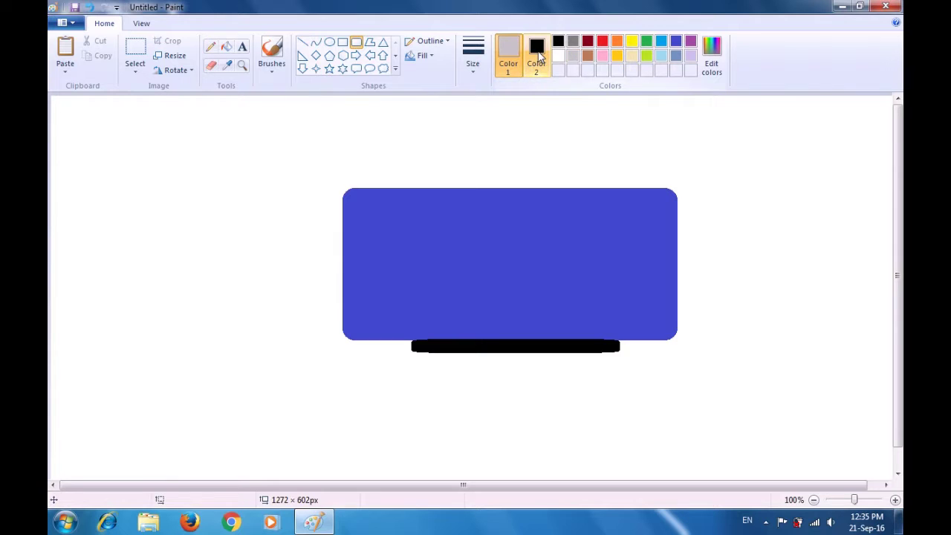
pyautogui.click(538, 55)
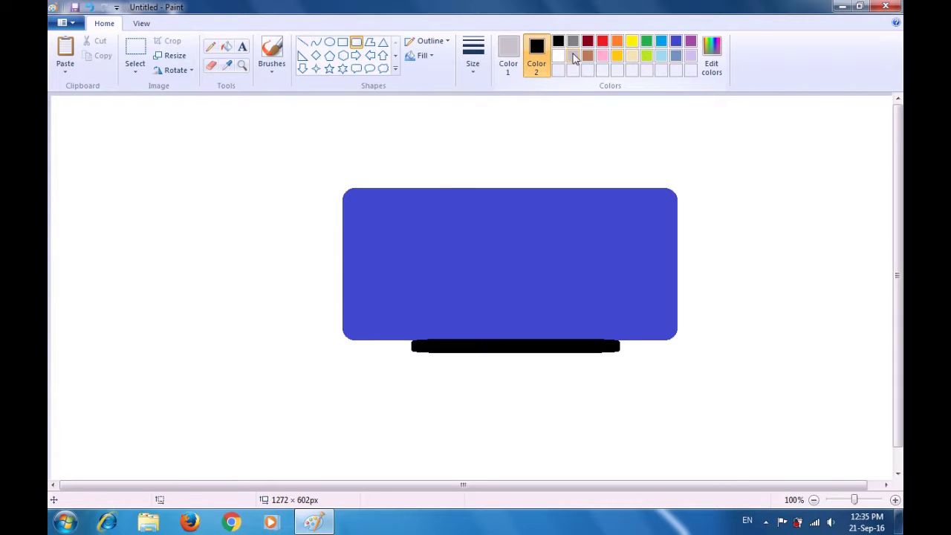
pyautogui.click(574, 57)
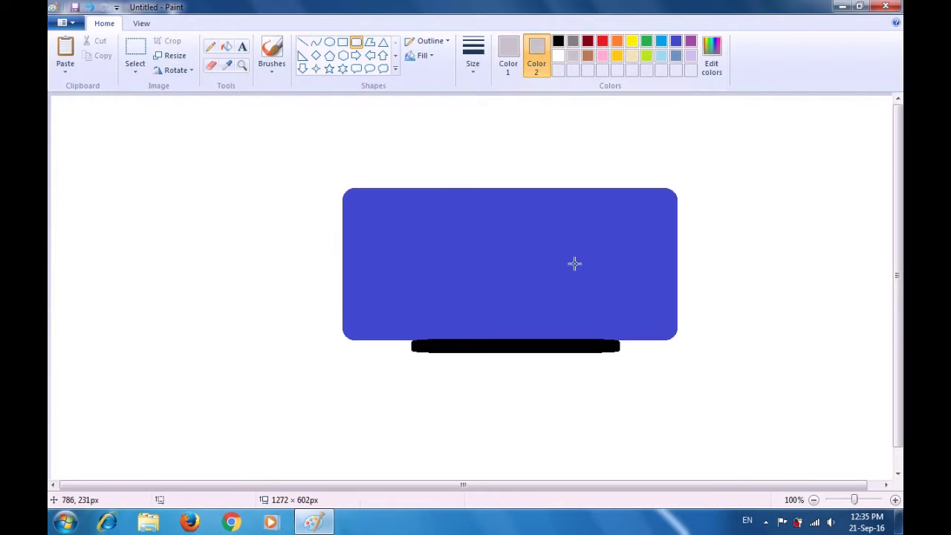
pyautogui.moveTo(585, 340); pyautogui.dragTo(607, 350)
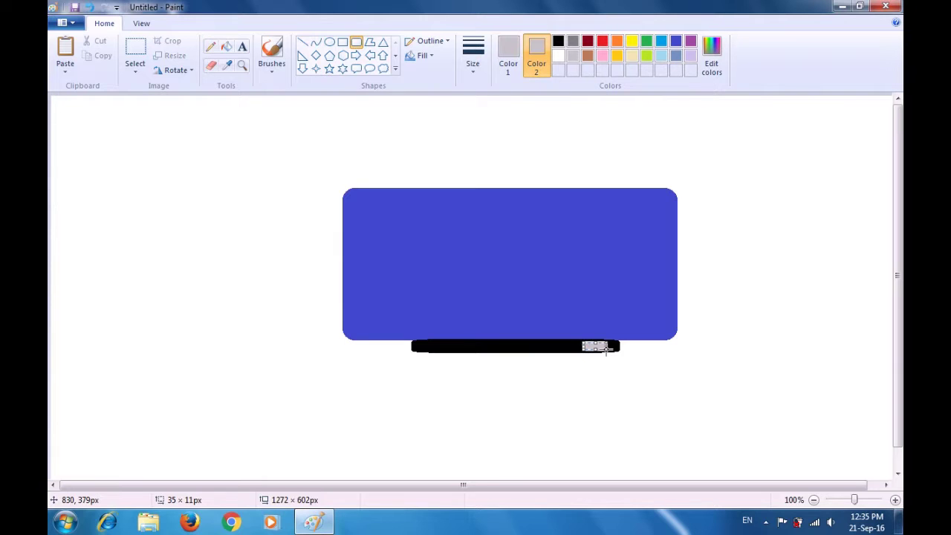
pyautogui.click(648, 361)
pyautogui.moveTo(519, 345); pyautogui.dragTo(543, 348)
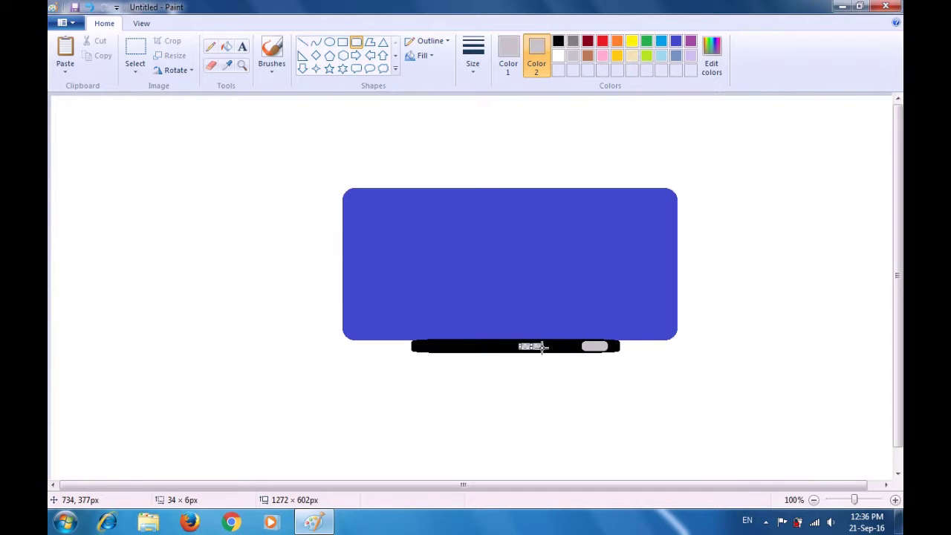
pyautogui.click(577, 378)
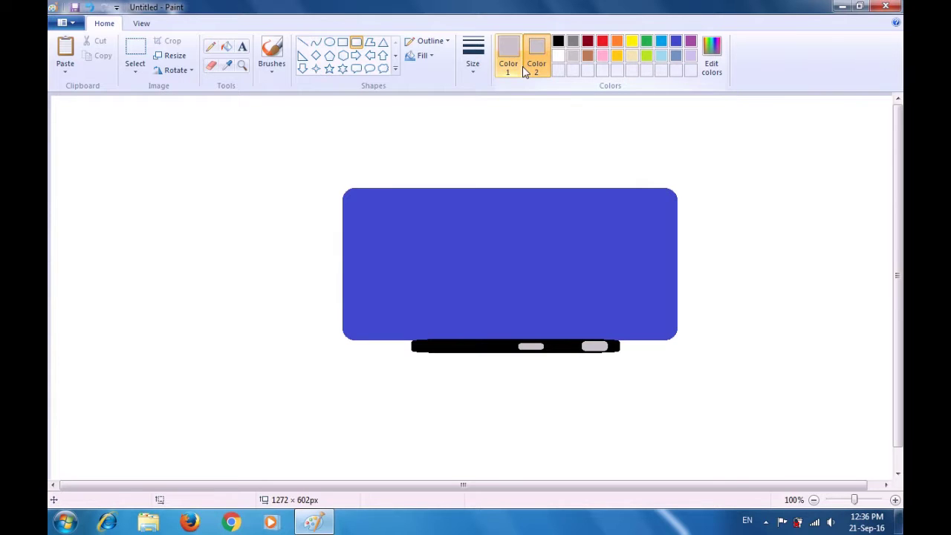
# Step: With Color 2 set to black, duplicate the smaller gray button and place the copy just left of the original on the bar
pyautogui.click(558, 44)
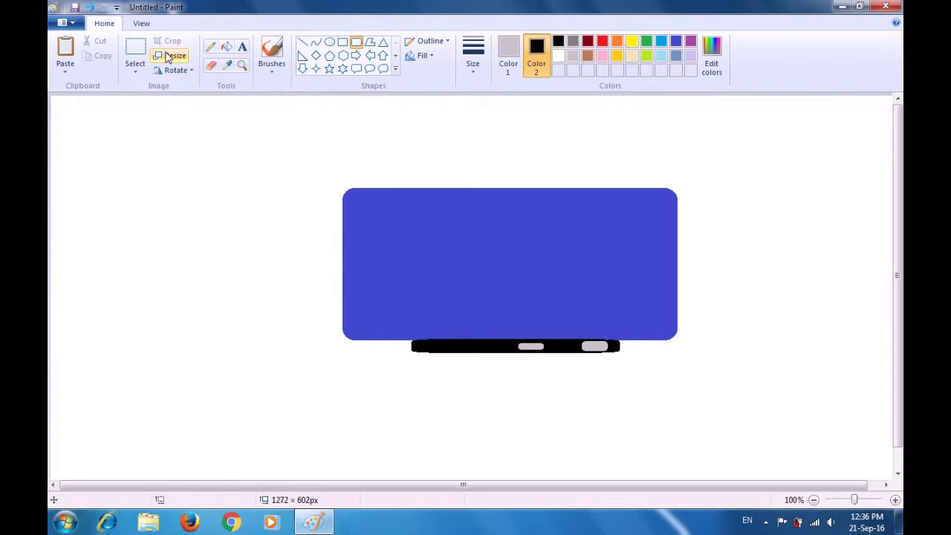
pyautogui.click(135, 51)
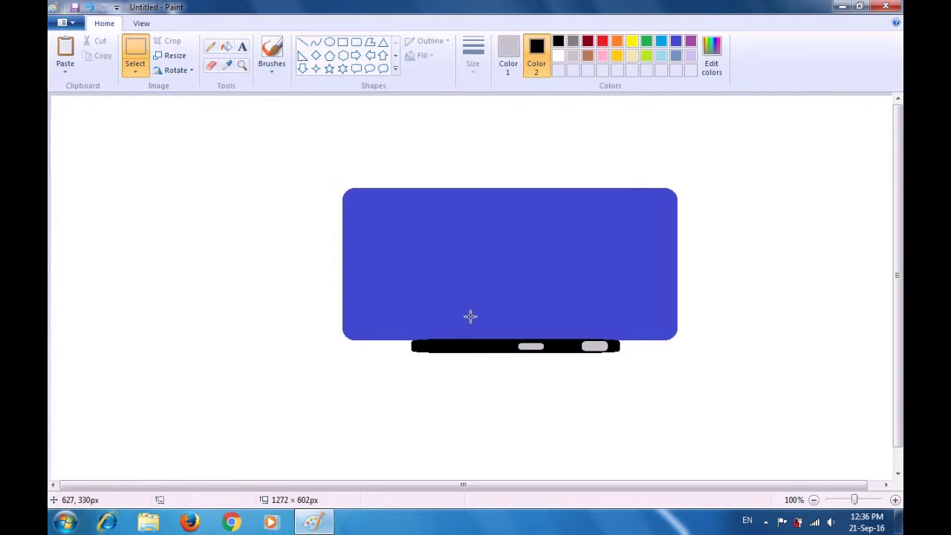
pyautogui.moveTo(512, 339); pyautogui.dragTo(551, 354)
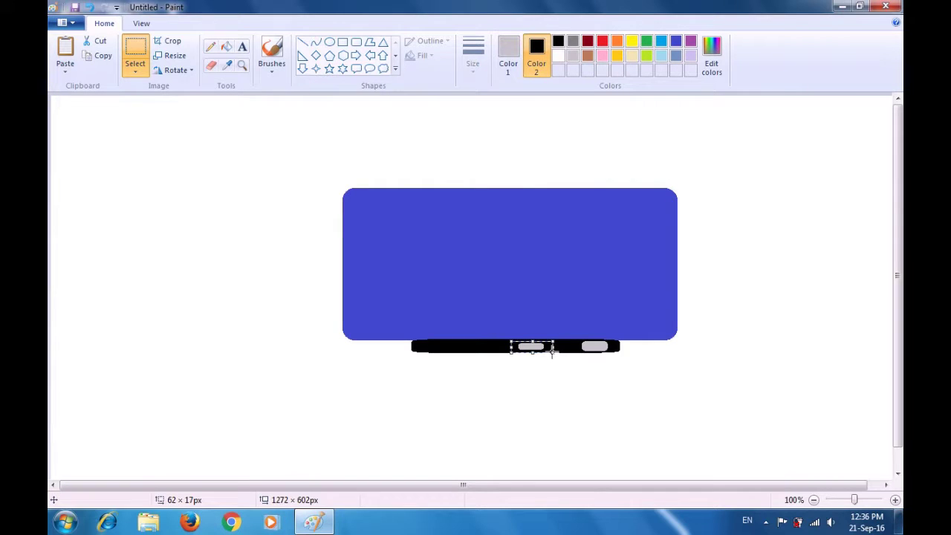
pyautogui.hotkey('ctrl', 'v')
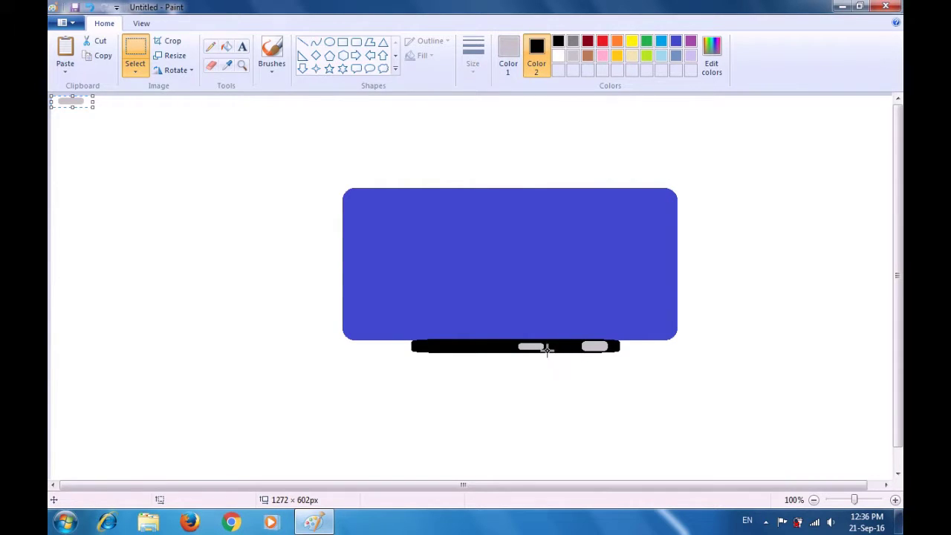
pyautogui.click(75, 102)
pyautogui.moveTo(75, 102); pyautogui.dragTo(502, 347)
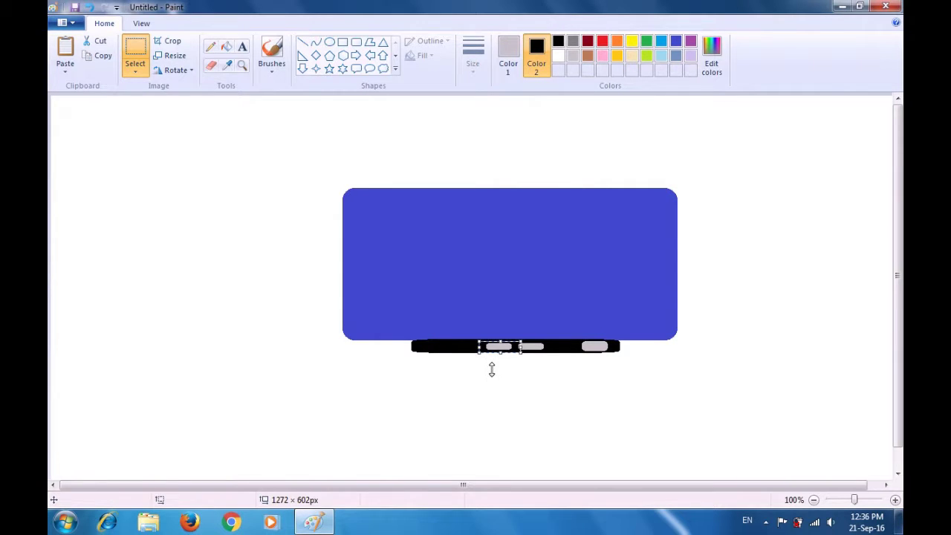
pyautogui.click(444, 368)
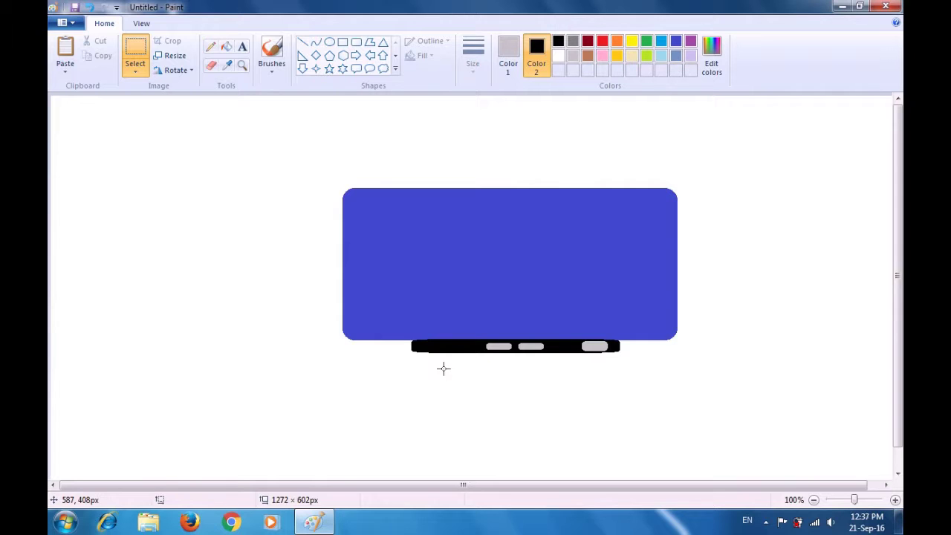
# Step: Paste two more copies of the small gray button and line them up toward the left end of the black bar
pyautogui.hotkey('ctrl', 'v')
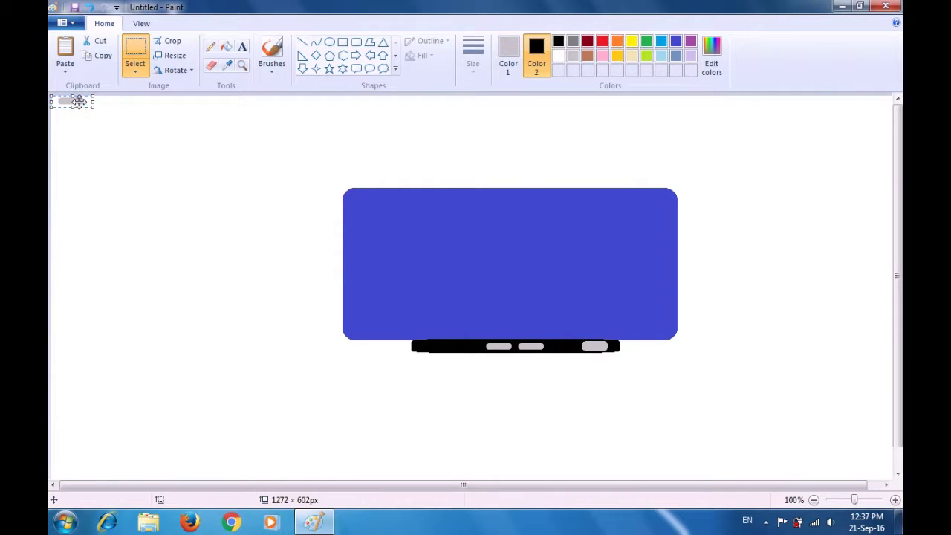
pyautogui.moveTo(78, 102); pyautogui.dragTo(477, 347)
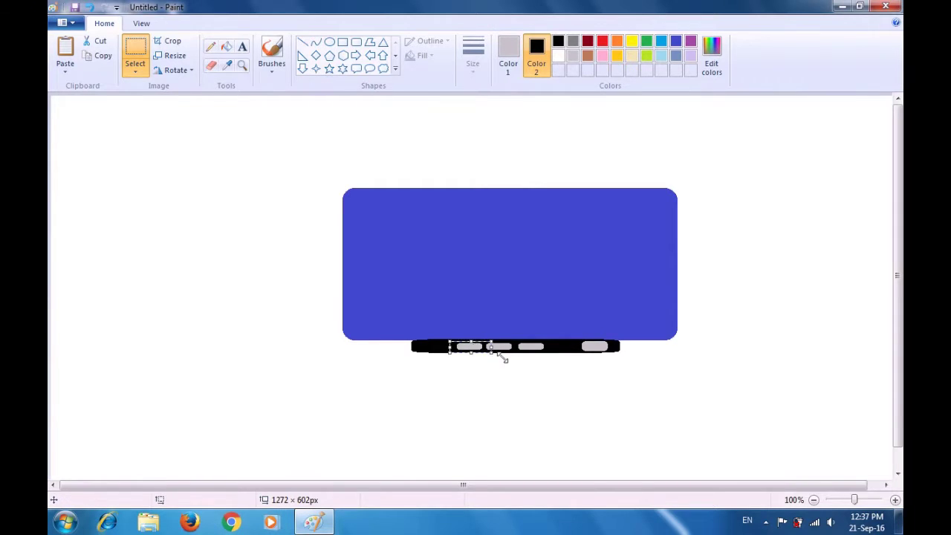
pyautogui.click(519, 369)
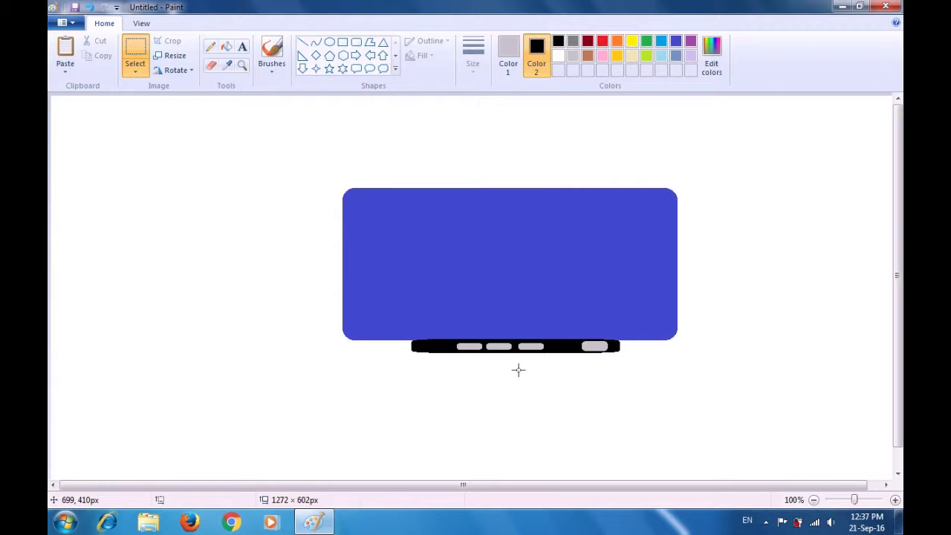
pyautogui.hotkey('ctrl', 'v')
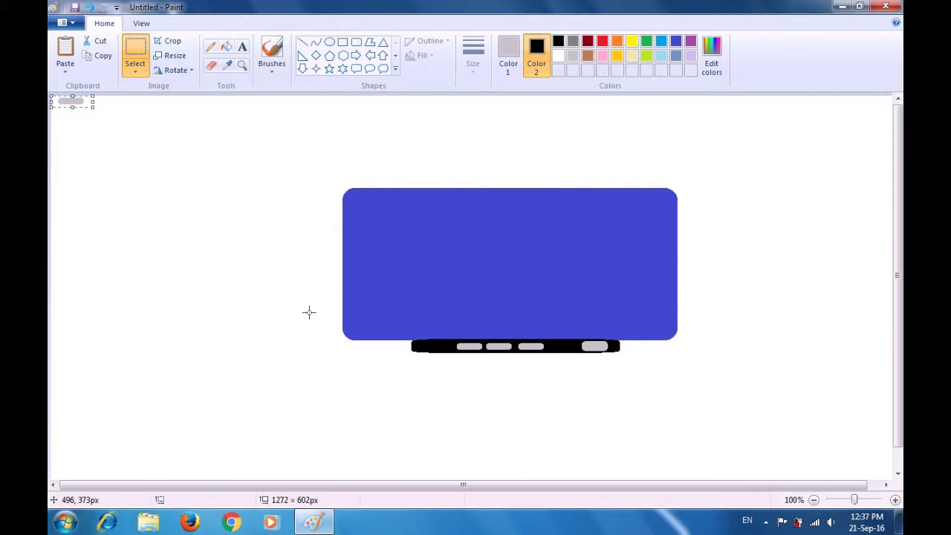
pyautogui.moveTo(70, 99); pyautogui.dragTo(436, 346)
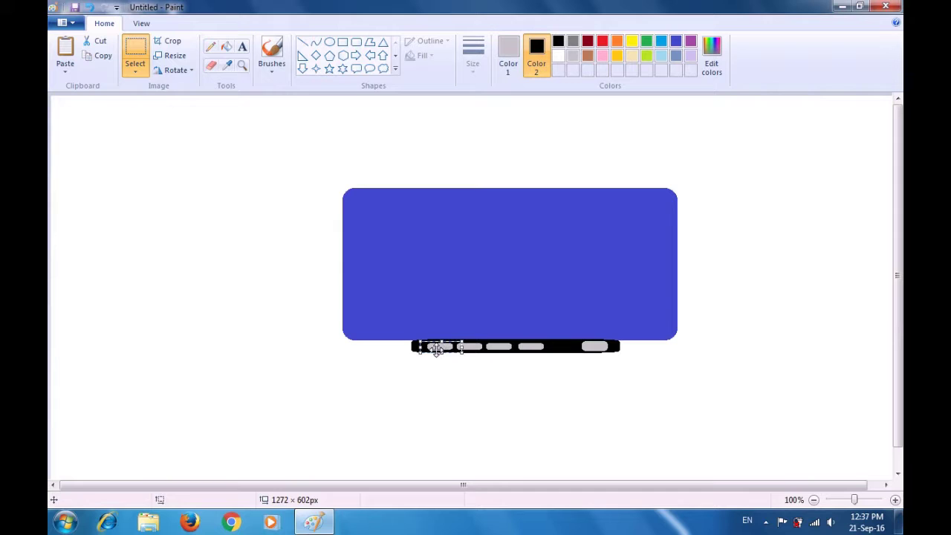
pyautogui.click(454, 383)
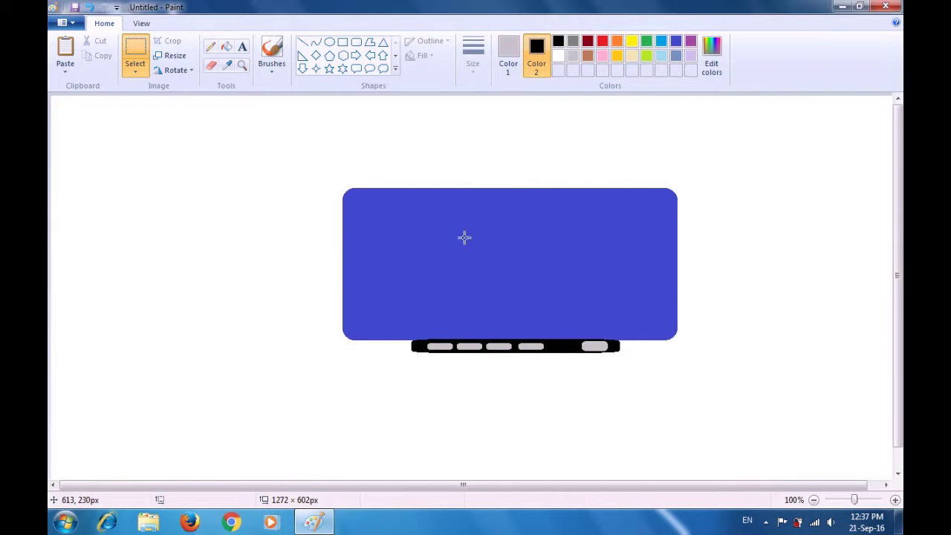
# Step: Draw a black S-shaped curve about 266 px wide from the bar's right end down to the lower right, as a cable
pyautogui.click(512, 68)
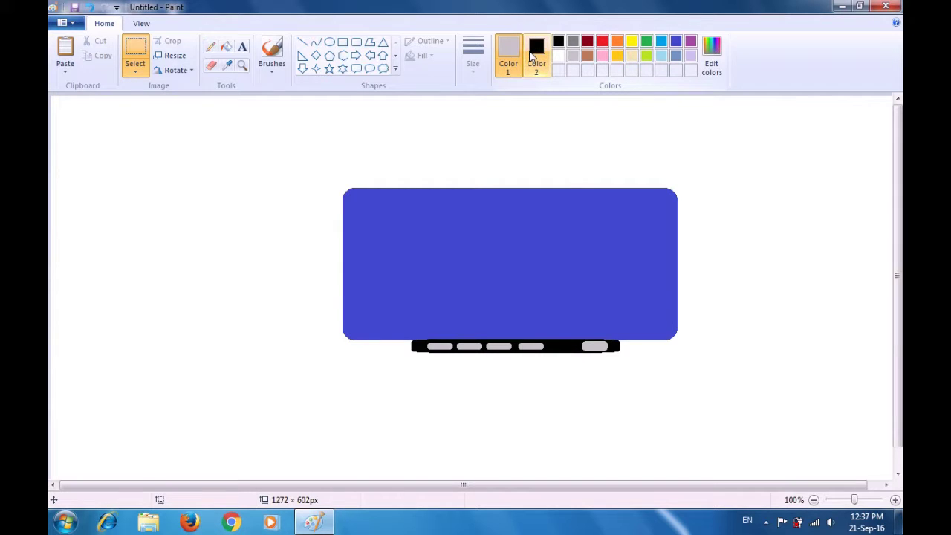
pyautogui.click(558, 44)
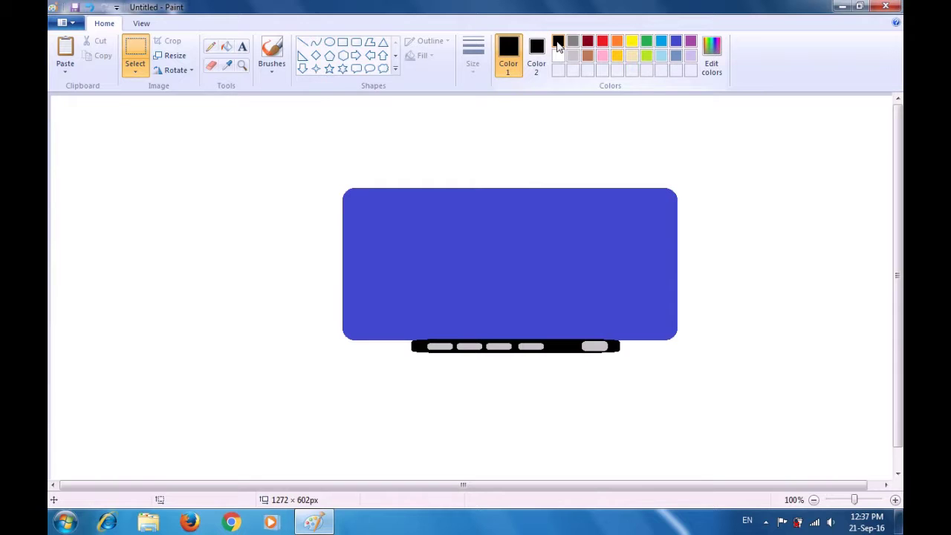
pyautogui.click(316, 43)
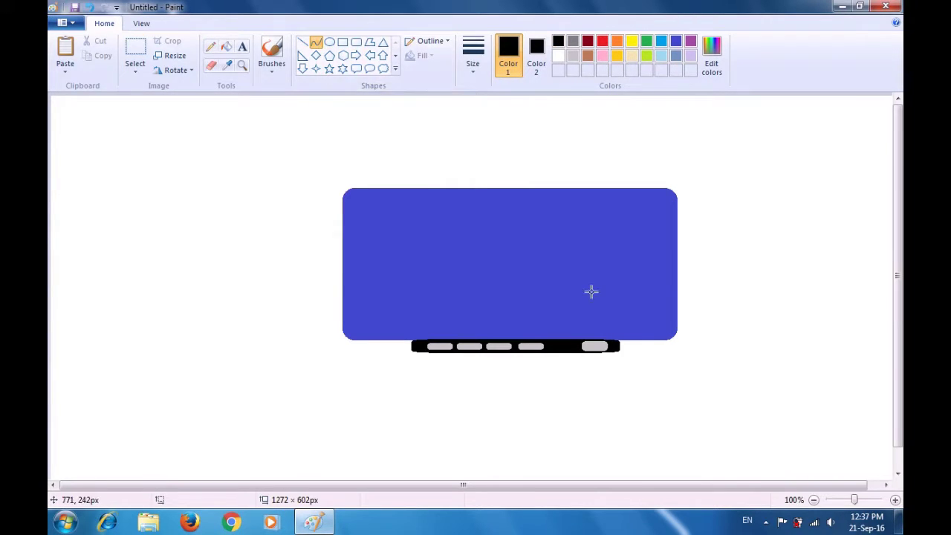
pyautogui.moveTo(617, 342); pyautogui.dragTo(794, 413)
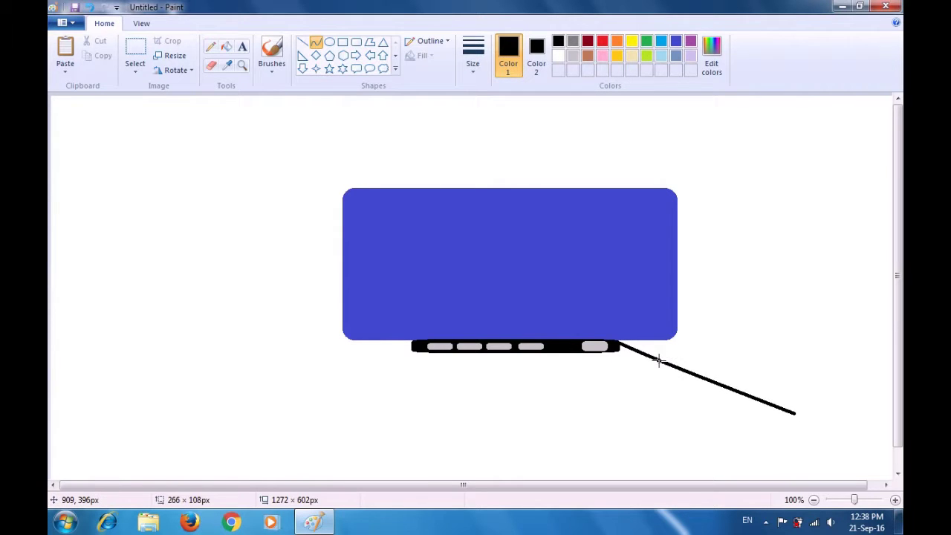
pyautogui.moveTo(659, 361); pyautogui.dragTo(664, 352)
pyautogui.moveTo(727, 383); pyautogui.dragTo(706, 429)
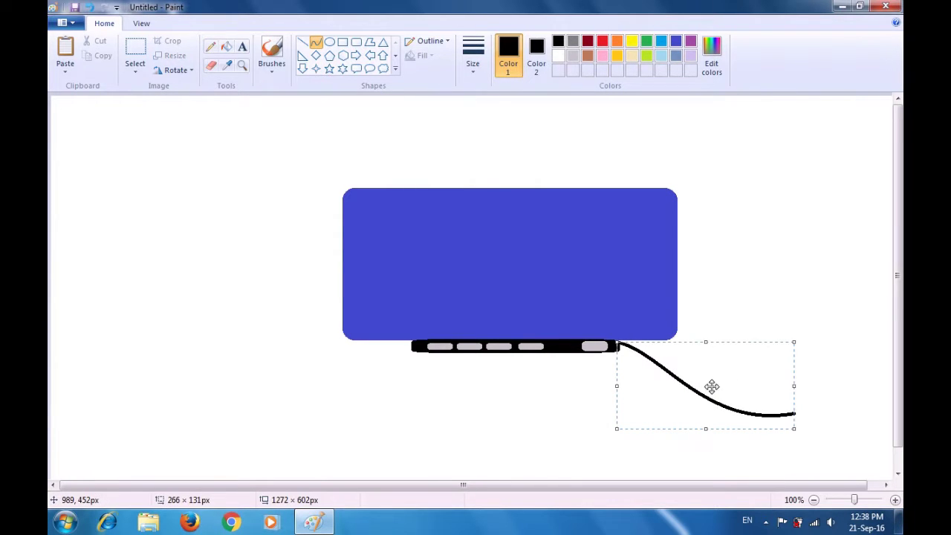
# Step: With Color 2 set to white, draw a black-outlined rectangle about 13 × 11 px at the cable's free end as a plug
pyautogui.click(715, 318)
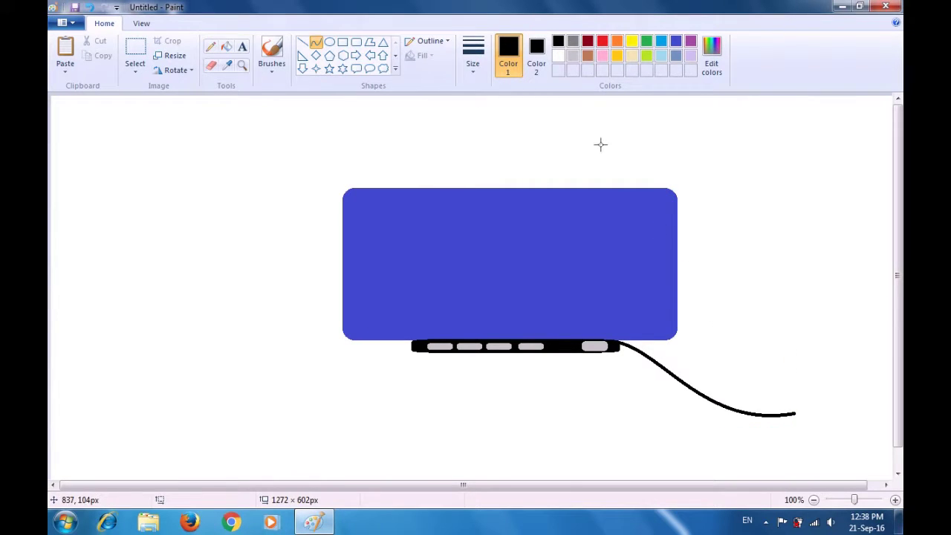
pyautogui.click(537, 67)
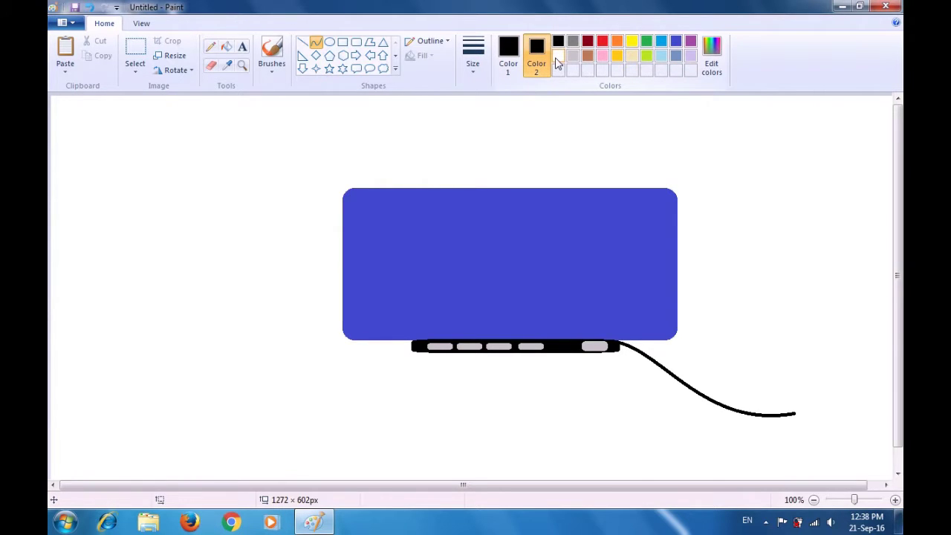
pyautogui.click(558, 56)
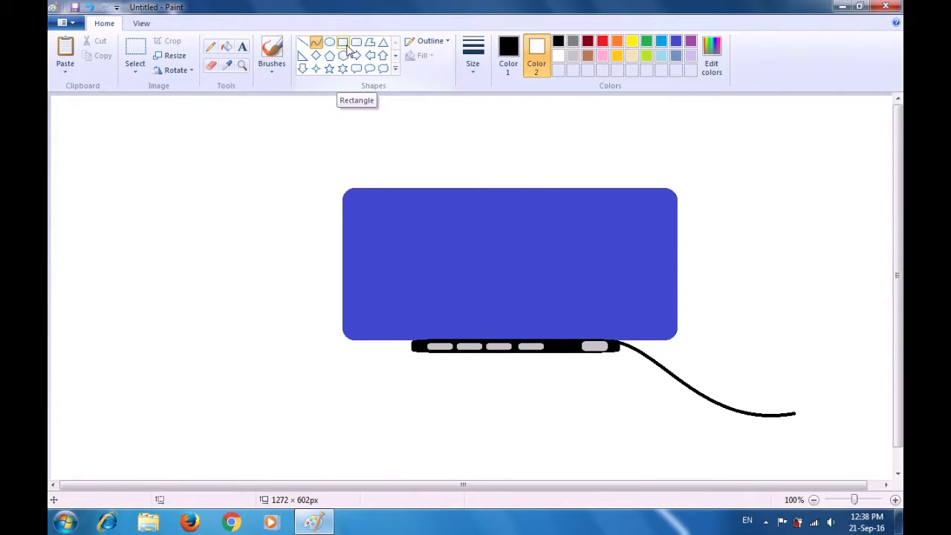
pyautogui.click(344, 43)
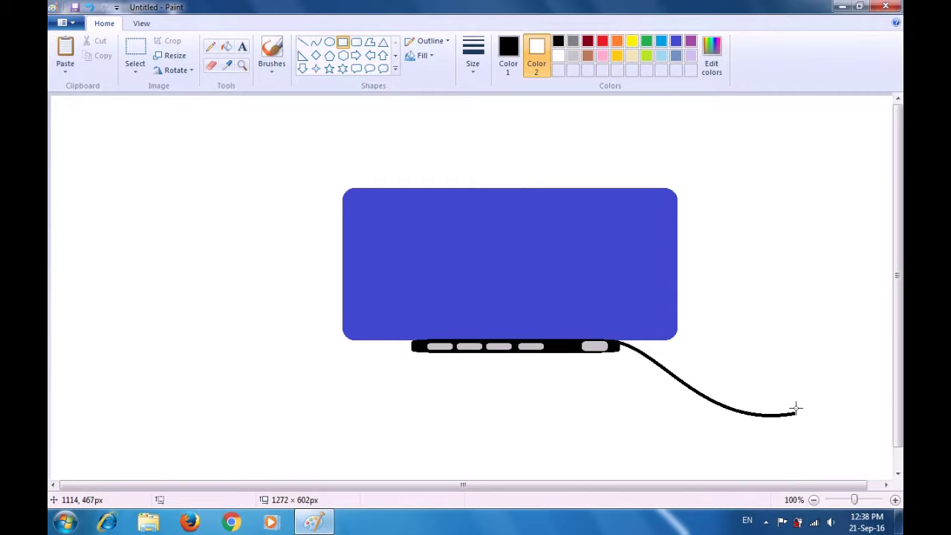
pyautogui.moveTo(795, 410); pyautogui.dragTo(804, 416)
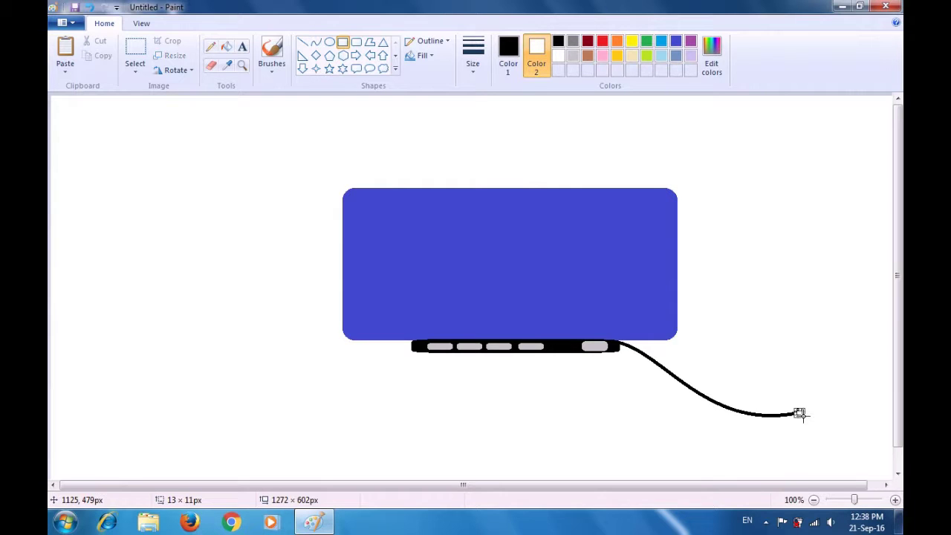
pyautogui.click(822, 379)
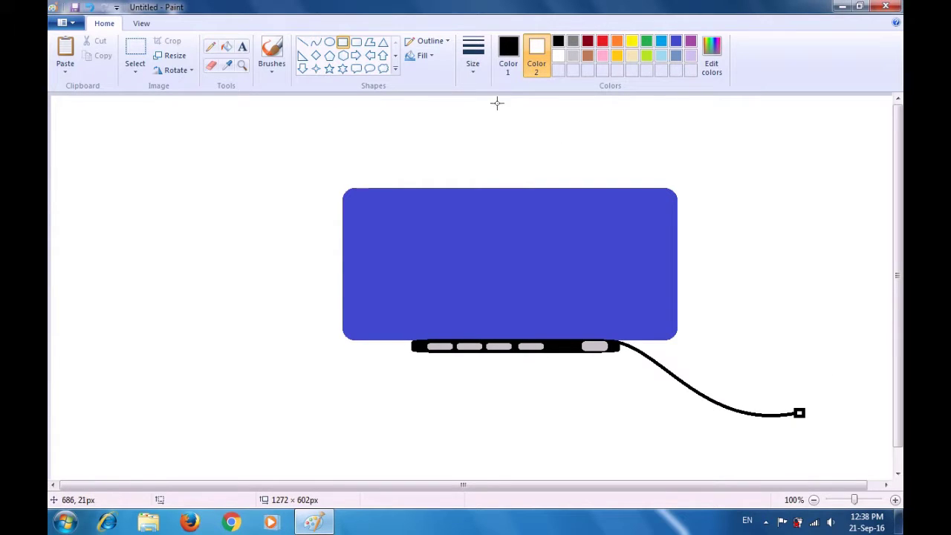
# Step: Set the line thickness to 1 px and draw two short, nearly parallel lines extending from the plug as prongs
pyautogui.click(473, 71)
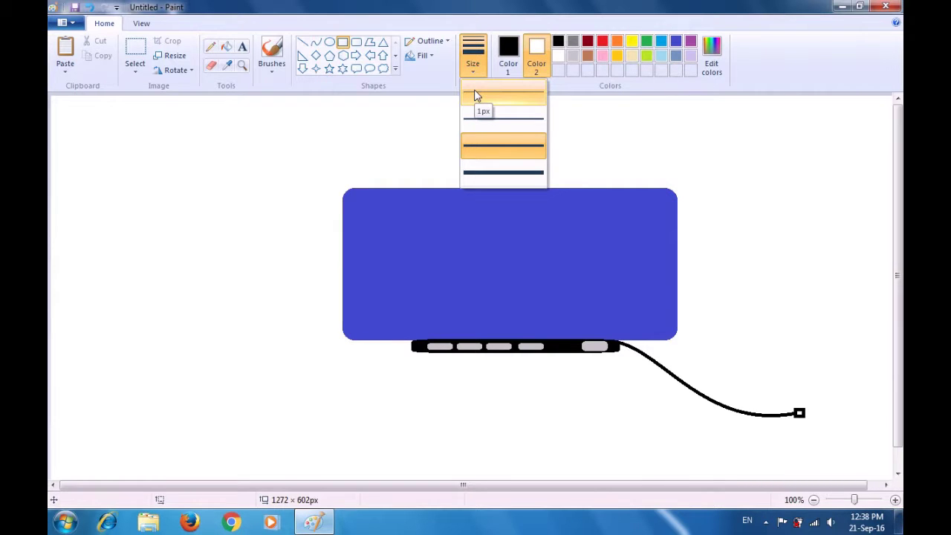
pyautogui.click(476, 95)
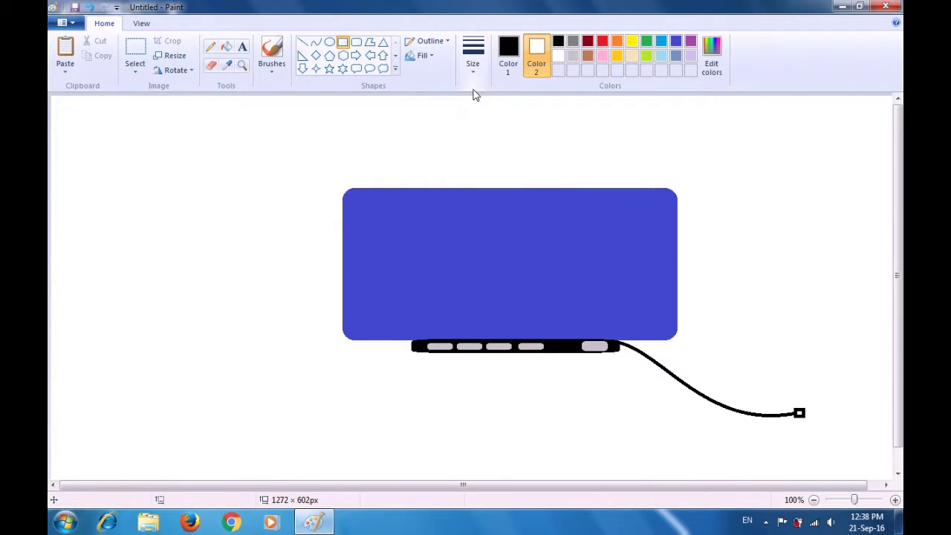
pyautogui.click(303, 43)
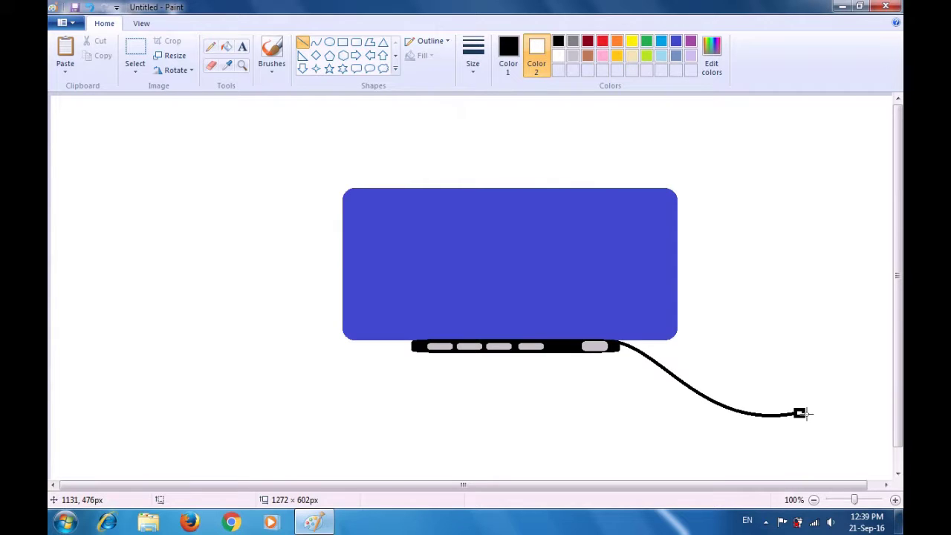
pyautogui.moveTo(804, 412); pyautogui.dragTo(813, 411)
pyautogui.click(827, 401)
pyautogui.moveTo(805, 414); pyautogui.dragTo(812, 413)
pyautogui.click(829, 409)
pyautogui.click(766, 522)
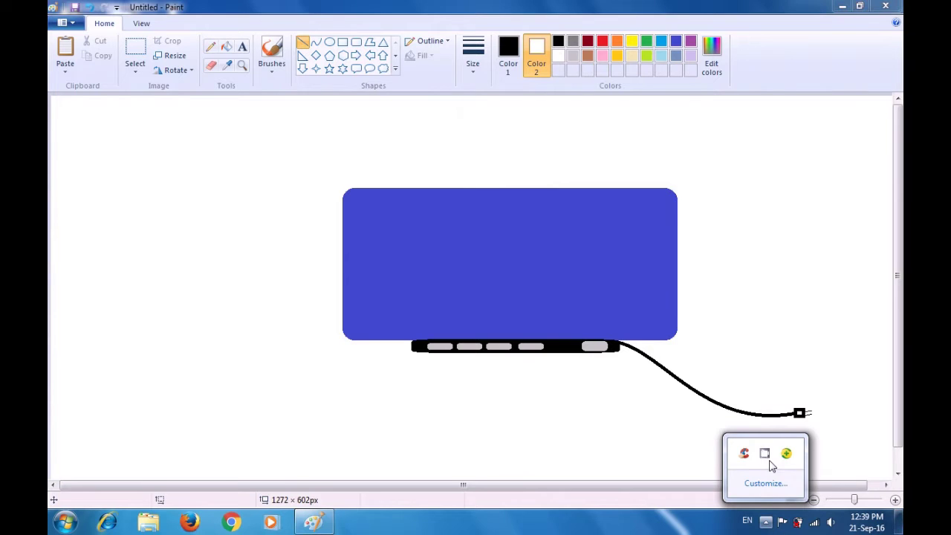
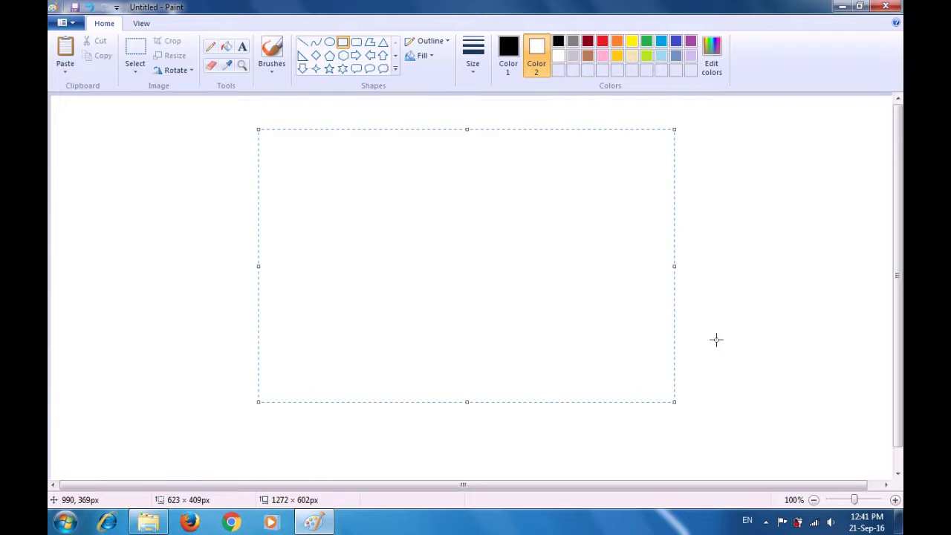
# Step: Place a black rectangular frame about 623 × 409 px and draw a black S-shaped curve about 79 px wide inside it as the leaf's lower-left edge
pyautogui.click(720, 338)
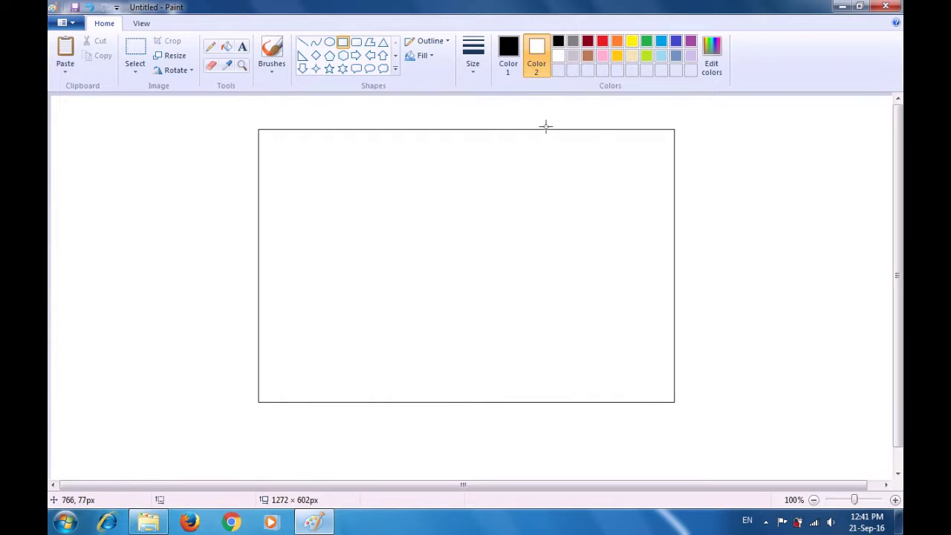
pyautogui.click(509, 65)
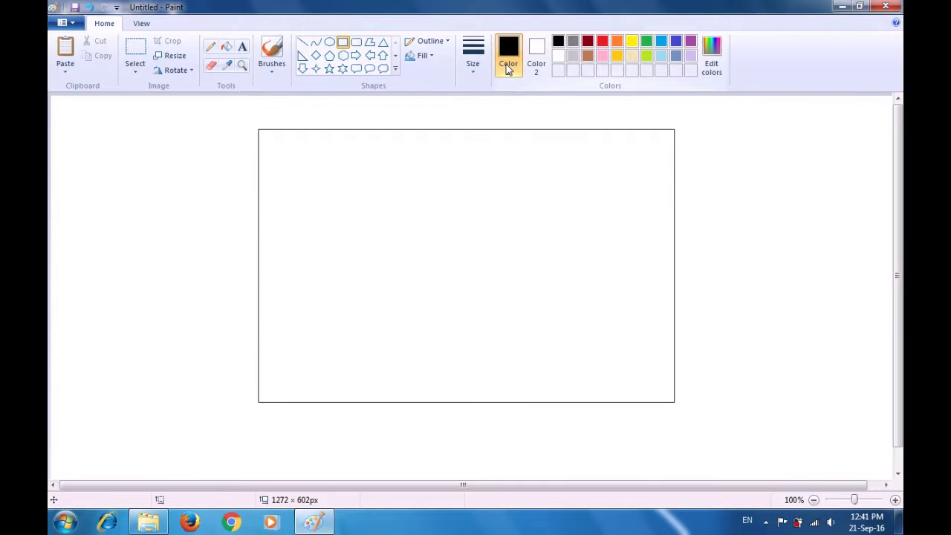
pyautogui.click(318, 45)
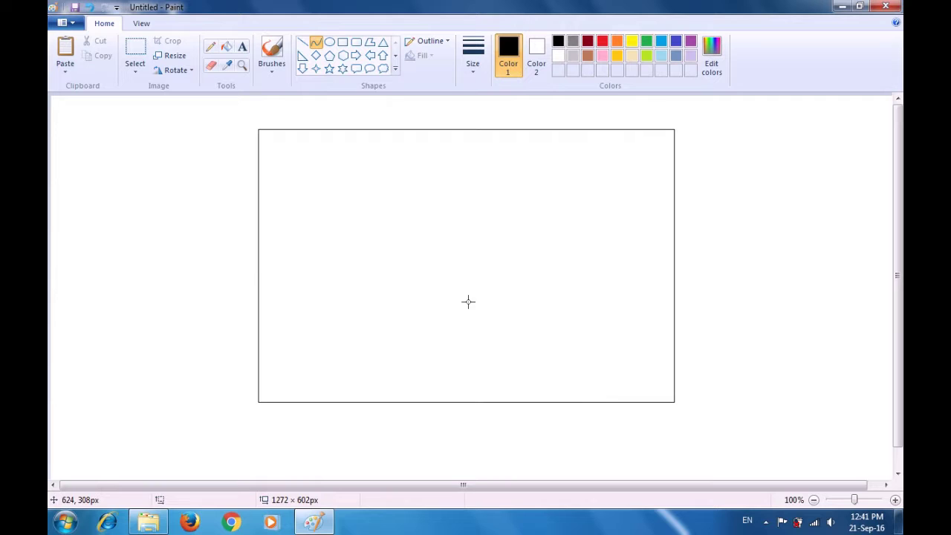
pyautogui.moveTo(468, 301); pyautogui.dragTo(417, 311)
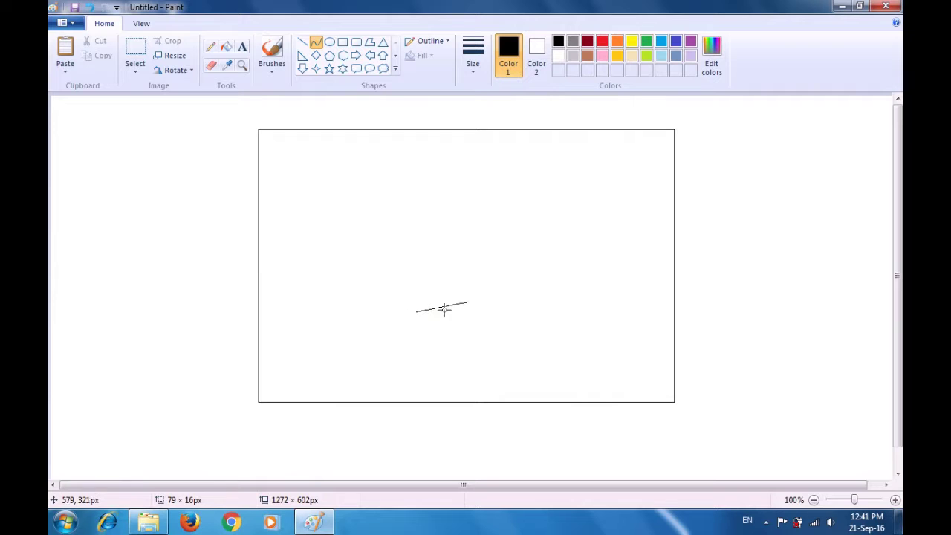
pyautogui.moveTo(454, 303)
pyautogui.mouseDown()
pyautogui.moveTo(436, 306)
pyautogui.moveTo(440, 316)
pyautogui.mouseUp()
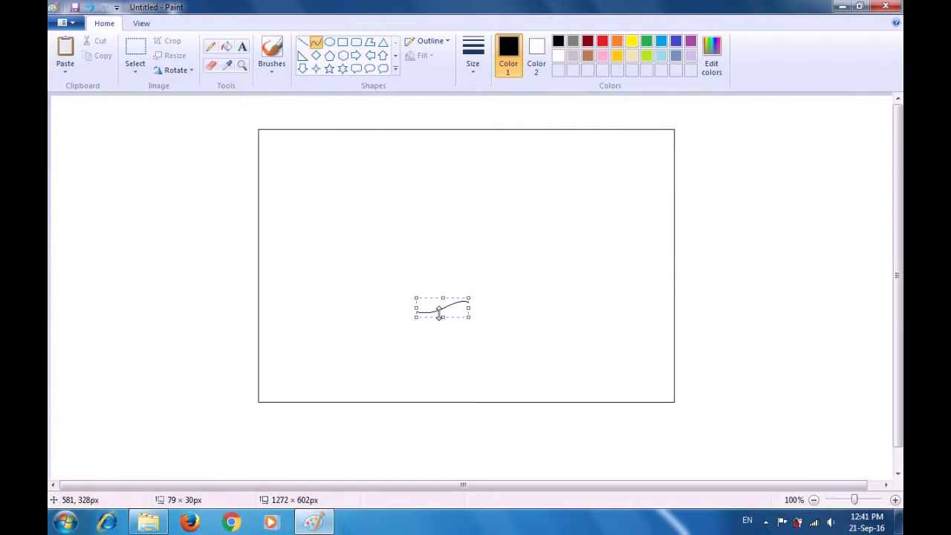
pyautogui.click(448, 265)
# Step: Extend the half-leaf outline with two curves from the lower-left tip: one up to an inner notch, one outward to the next point
pyautogui.moveTo(417, 311); pyautogui.dragTo(430, 291)
pyautogui.moveTo(417, 304); pyautogui.dragTo(423, 291)
pyautogui.click(437, 262)
pyautogui.moveTo(430, 291); pyautogui.dragTo(406, 280)
pyautogui.click(417, 244)
# Step: Add a short inward curve about 18 px wide and a longer curve rising to the leaf's outermost left tip
pyautogui.moveTo(402, 270); pyautogui.dragTo(412, 272)
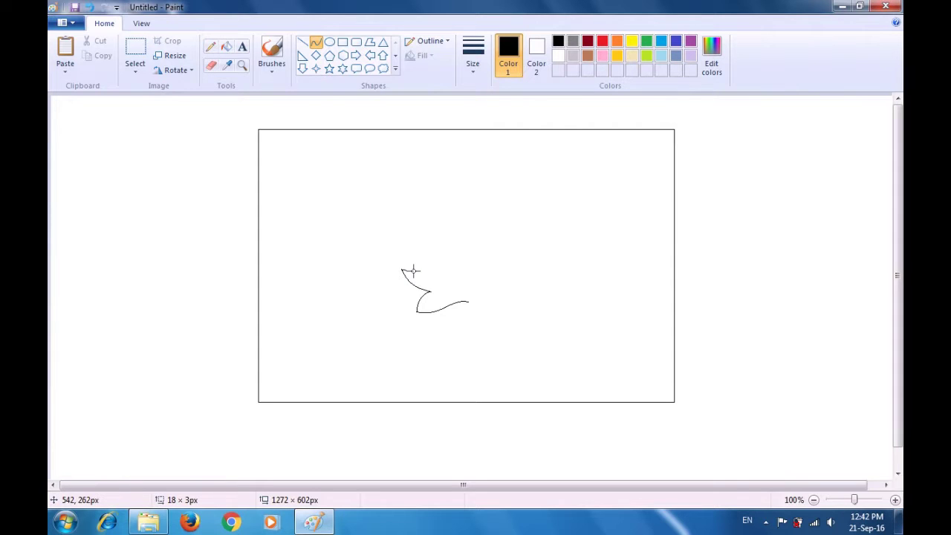
pyautogui.click(432, 264)
pyautogui.click(414, 272)
pyautogui.moveTo(413, 272); pyautogui.dragTo(391, 255)
pyautogui.click(443, 240)
# Step: Draw a curve about 61 px wide from the left tip inward, and a narrow curve about 54 px high rising from its end
pyautogui.moveTo(395, 235); pyautogui.dragTo(436, 246)
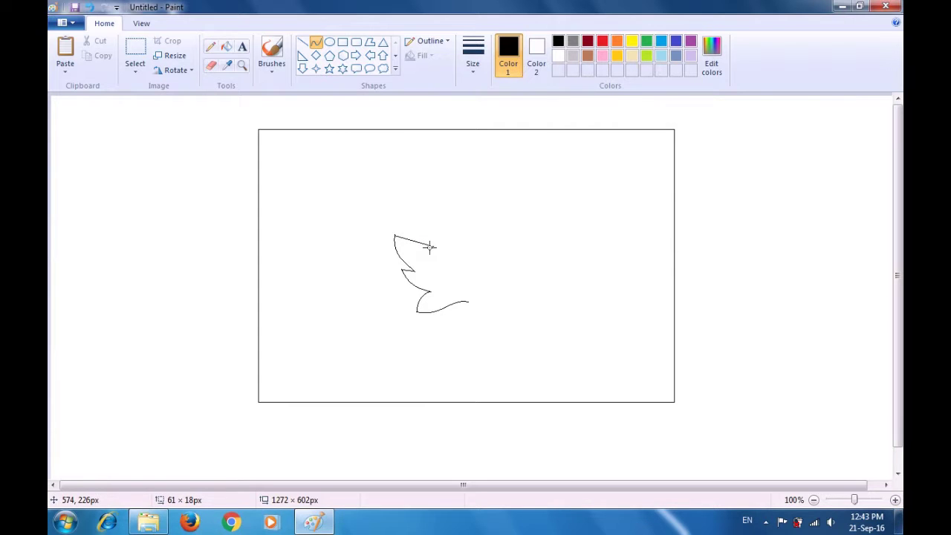
pyautogui.moveTo(402, 238); pyautogui.dragTo(422, 229)
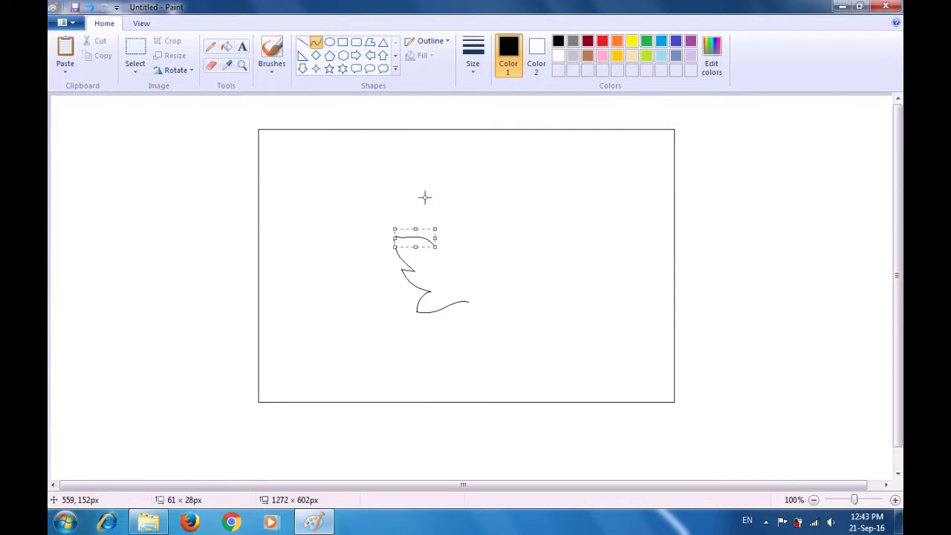
pyautogui.click(425, 197)
pyautogui.moveTo(436, 246); pyautogui.dragTo(431, 221)
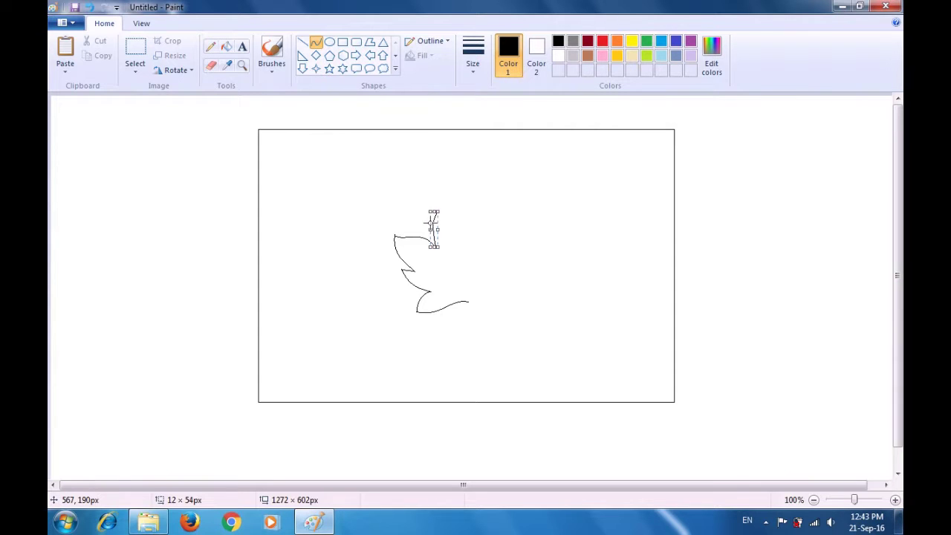
pyautogui.press('Return')
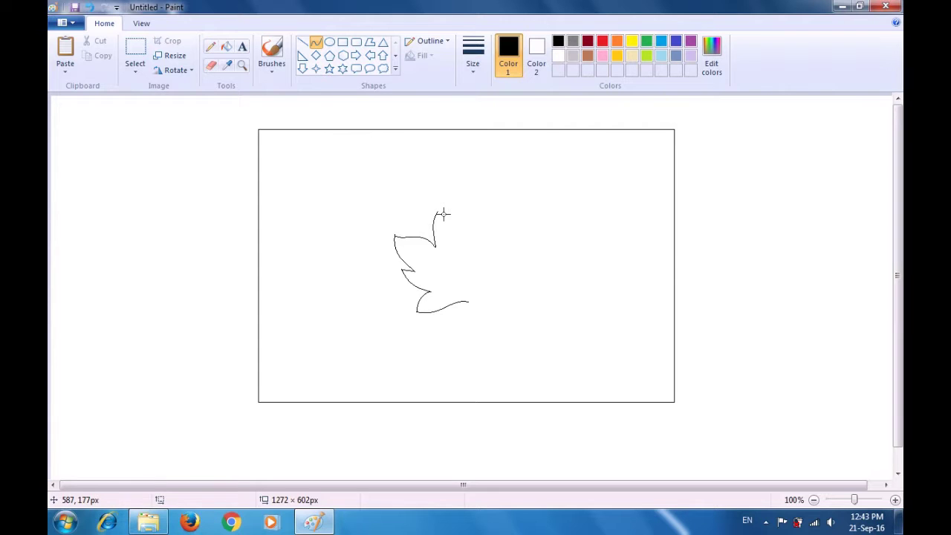
# Step: Add a small notch curve and an S-shaped curve about 48 × 93 px up to the leaf's top point, completing the left half
pyautogui.click(438, 213)
pyautogui.moveTo(438, 212)
pyautogui.mouseDown()
pyautogui.moveTo(444, 222)
pyautogui.moveTo(439, 214)
pyautogui.mouseUp()
pyautogui.press('Return')
pyautogui.click(440, 220)
pyautogui.moveTo(440, 220); pyautogui.dragTo(469, 159)
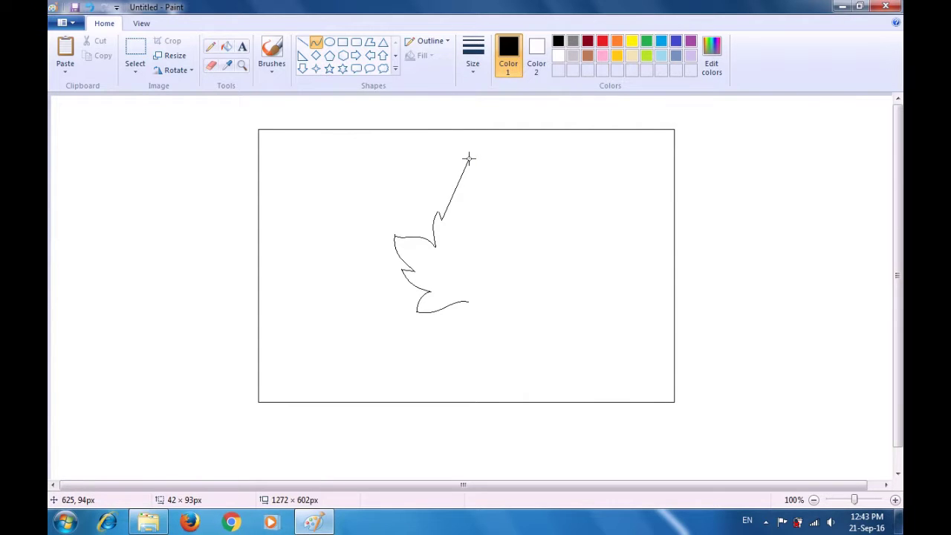
pyautogui.moveTo(446, 197); pyautogui.dragTo(465, 176)
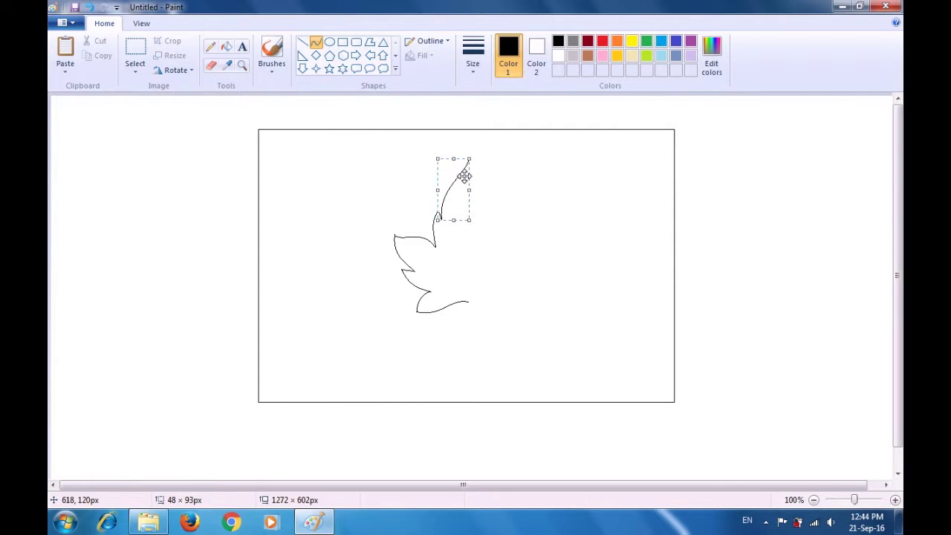
pyautogui.click(530, 184)
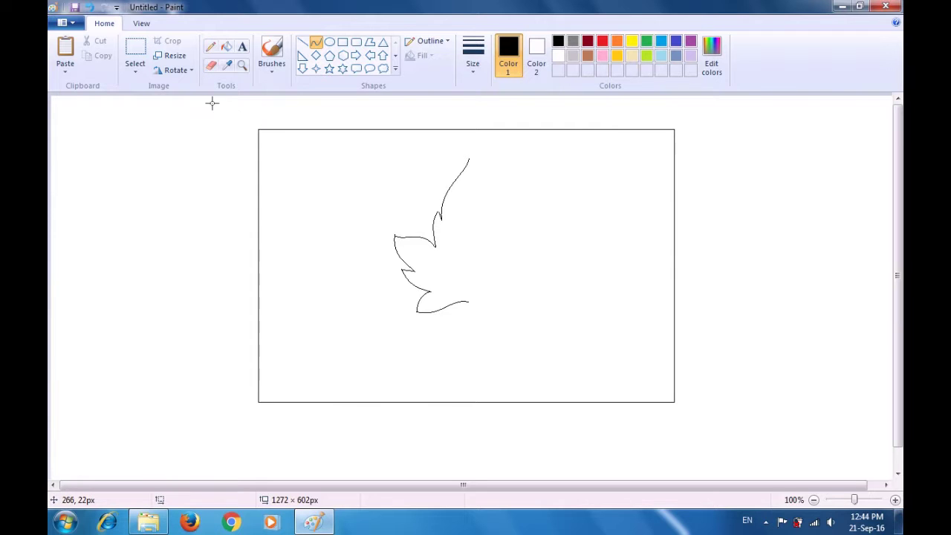
# Step: Duplicate the half-leaf outline with a selection about 261 × 286 px and place the copy inside the frame, leaving it selected
pyautogui.click(134, 50)
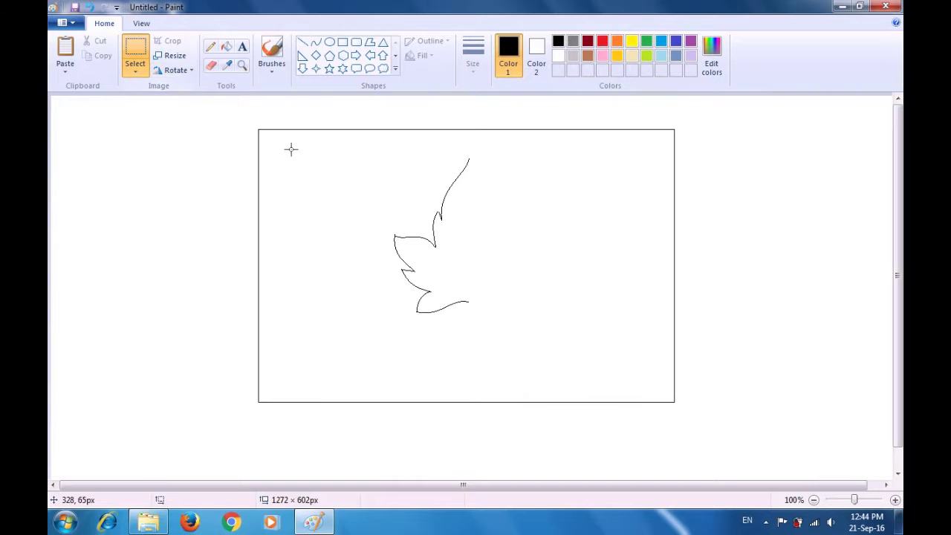
pyautogui.moveTo(357, 148)
pyautogui.mouseDown()
pyautogui.moveTo(408, 252)
pyautogui.moveTo(531, 340)
pyautogui.mouseUp()
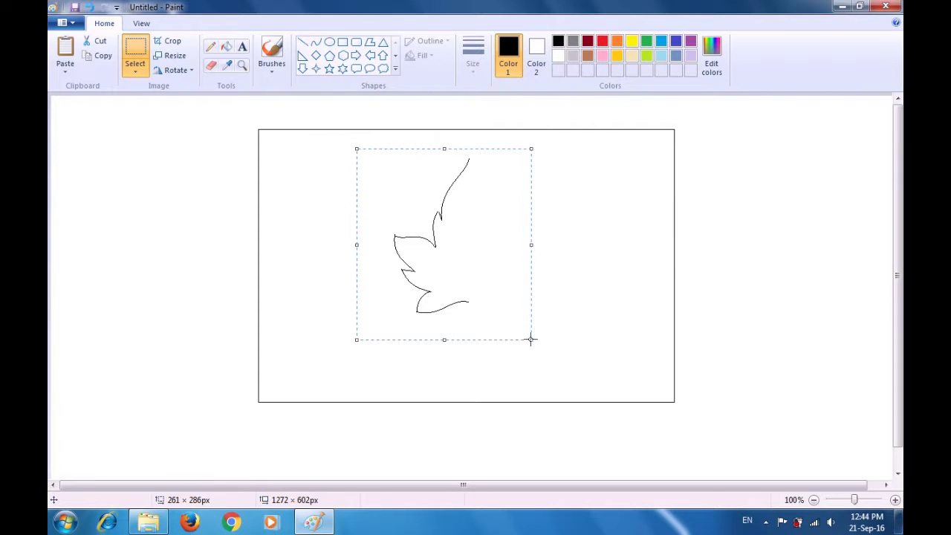
pyautogui.hotkey('ctrl', 'c')
pyautogui.hotkey('ctrl', 'v')
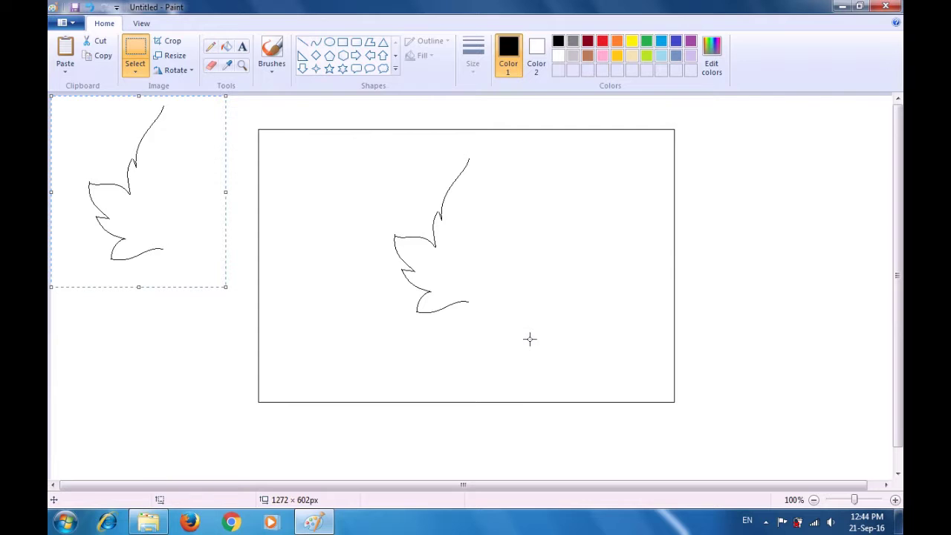
pyautogui.moveTo(170, 229); pyautogui.dragTo(412, 301)
pyautogui.press('Escape')
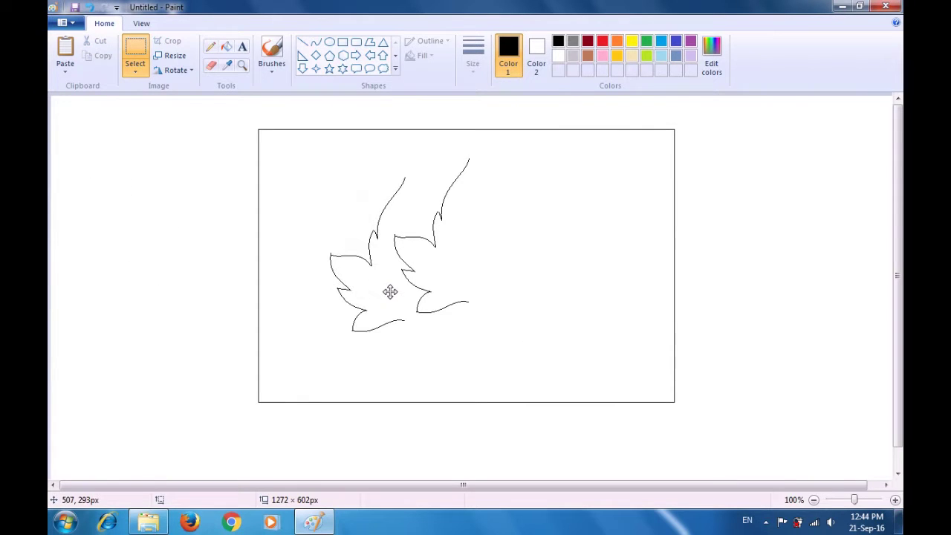
pyautogui.hotkey('ctrl', 'z')
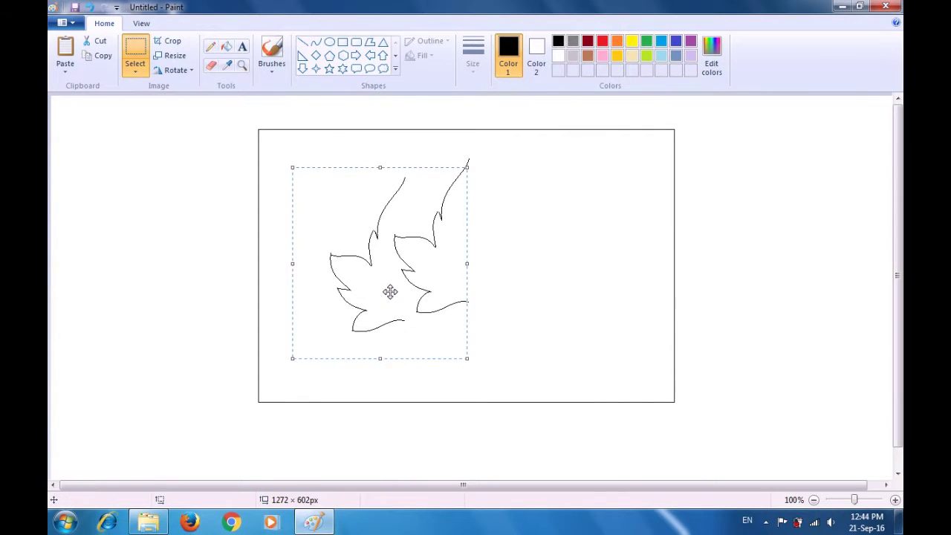
# Step: Flip the copied half-leaf horizontally and join it to the original at the top point and bottom centre to complete the leaf outline
pyautogui.click(188, 72)
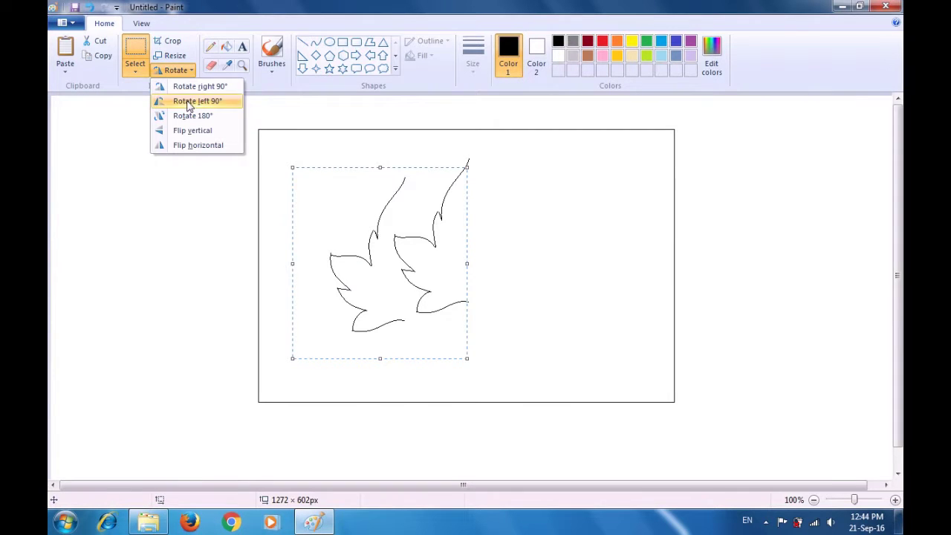
pyautogui.click(200, 146)
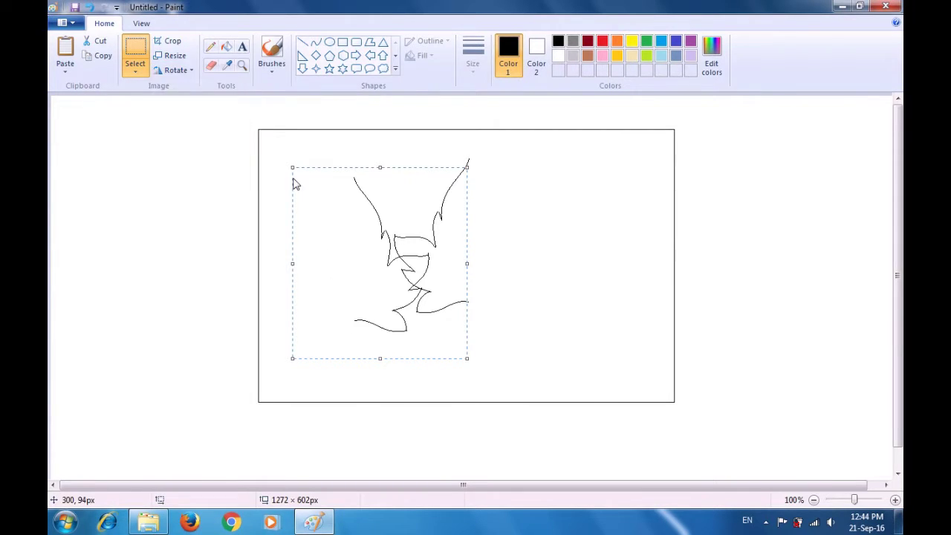
pyautogui.moveTo(365, 263); pyautogui.dragTo(484, 244)
pyautogui.moveTo(483, 244); pyautogui.dragTo(482, 246)
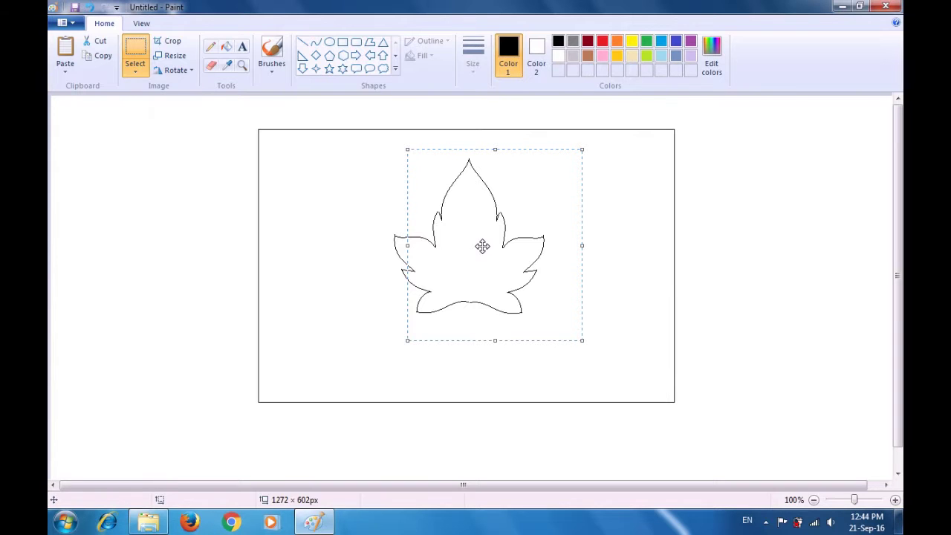
pyautogui.click(643, 241)
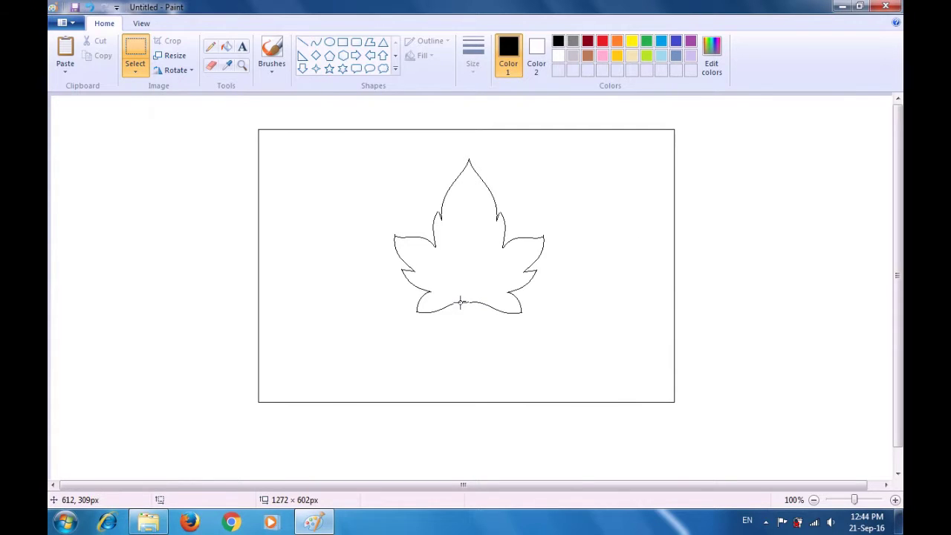
# Step: Draw the left side of the stem as a gentle S-curve about 79 px high, descending from the leaf's bottom centre
pyautogui.moveTo(460, 302); pyautogui.dragTo(463, 335)
pyautogui.click(490, 334)
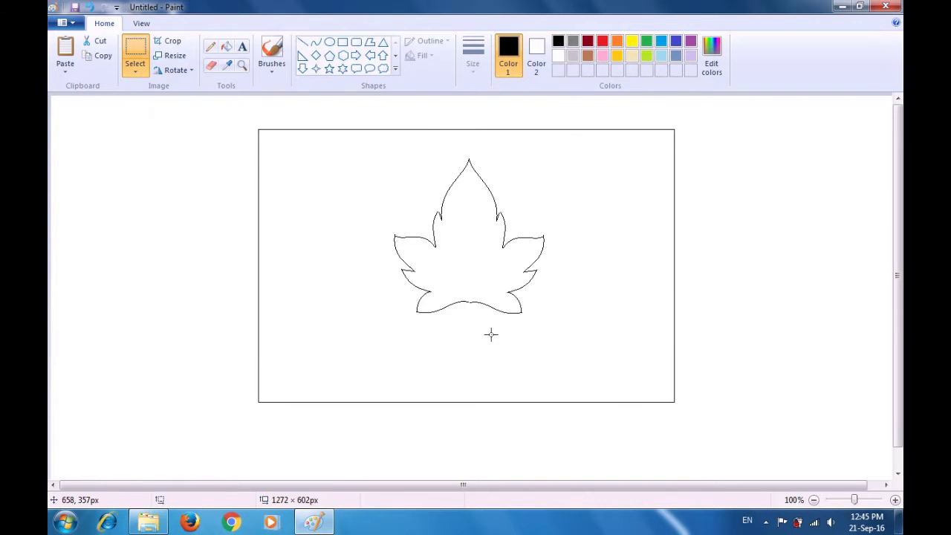
pyautogui.click(317, 43)
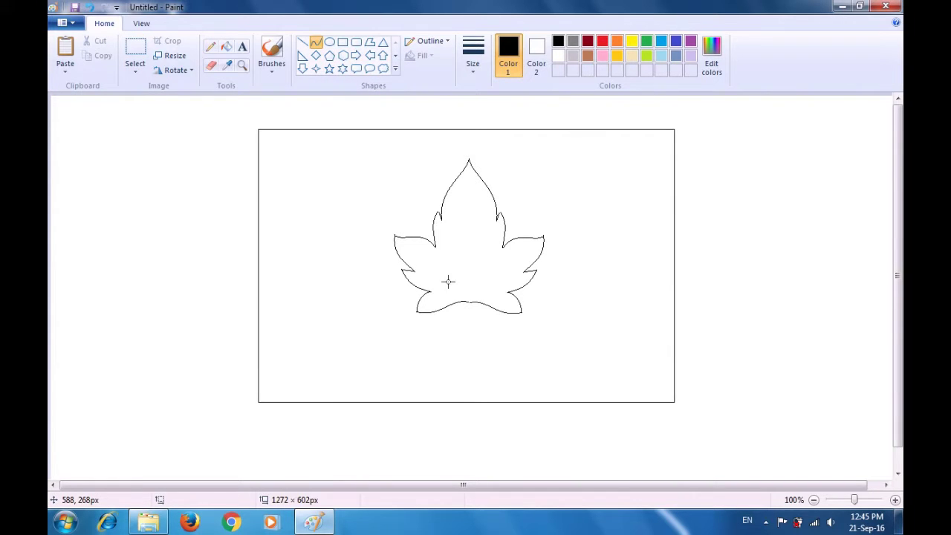
pyautogui.moveTo(461, 301); pyautogui.dragTo(460, 354)
pyautogui.moveTo(461, 316)
pyautogui.mouseDown()
pyautogui.moveTo(467, 331)
pyautogui.moveTo(451, 331)
pyautogui.mouseUp()
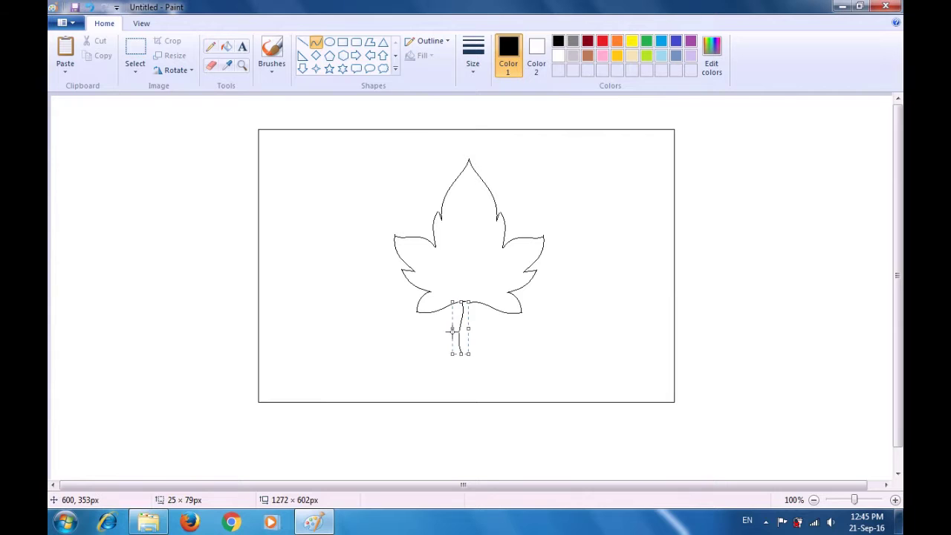
pyautogui.click(501, 335)
# Step: Draw the stem's right side as a curve about 70 px high and close the stem's end with a small curve
pyautogui.moveTo(472, 304); pyautogui.dragTo(472, 350)
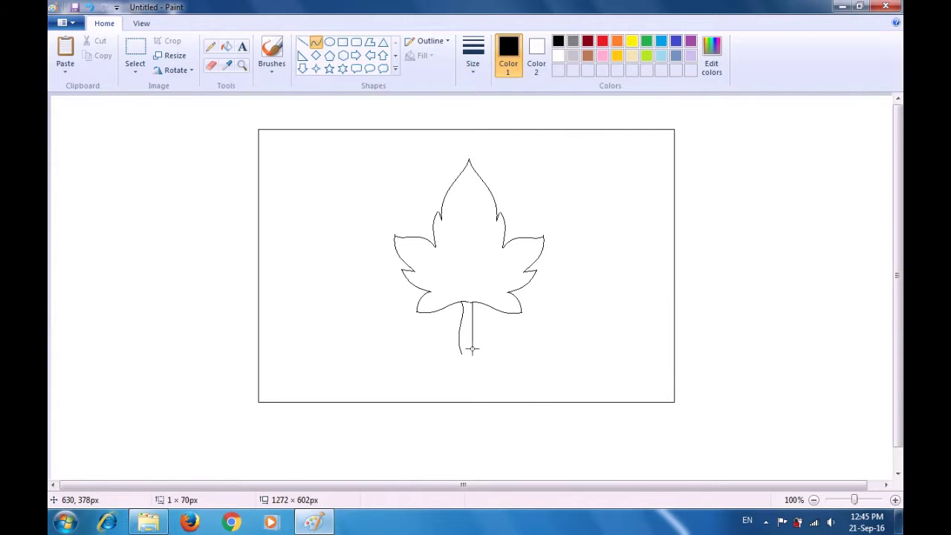
pyautogui.moveTo(472, 312); pyautogui.dragTo(459, 347)
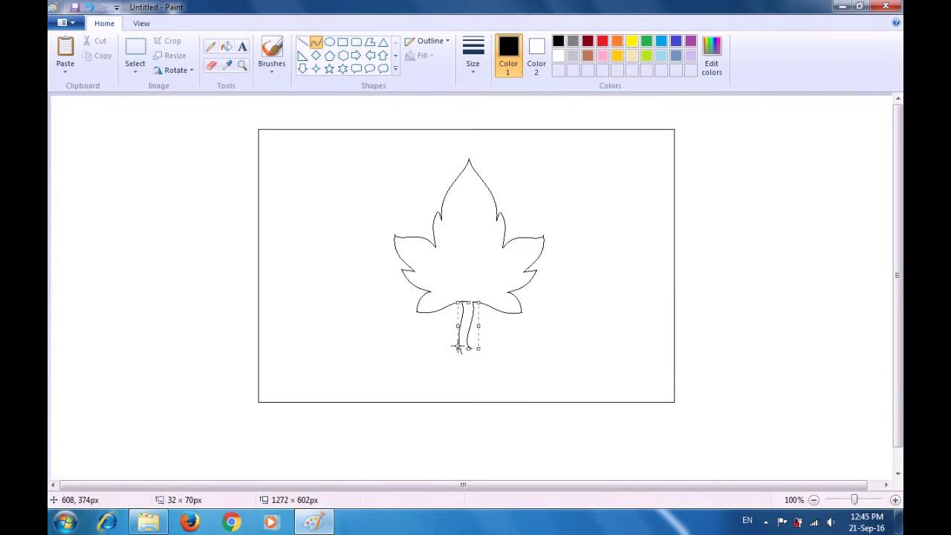
pyautogui.click(502, 328)
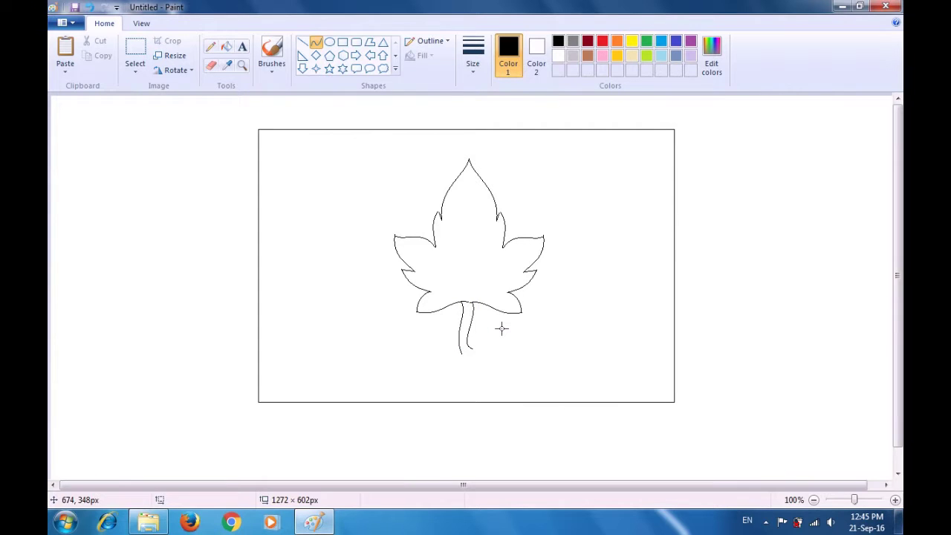
pyautogui.moveTo(462, 353)
pyautogui.mouseDown()
pyautogui.moveTo(473, 348)
pyautogui.moveTo(467, 358)
pyautogui.mouseUp()
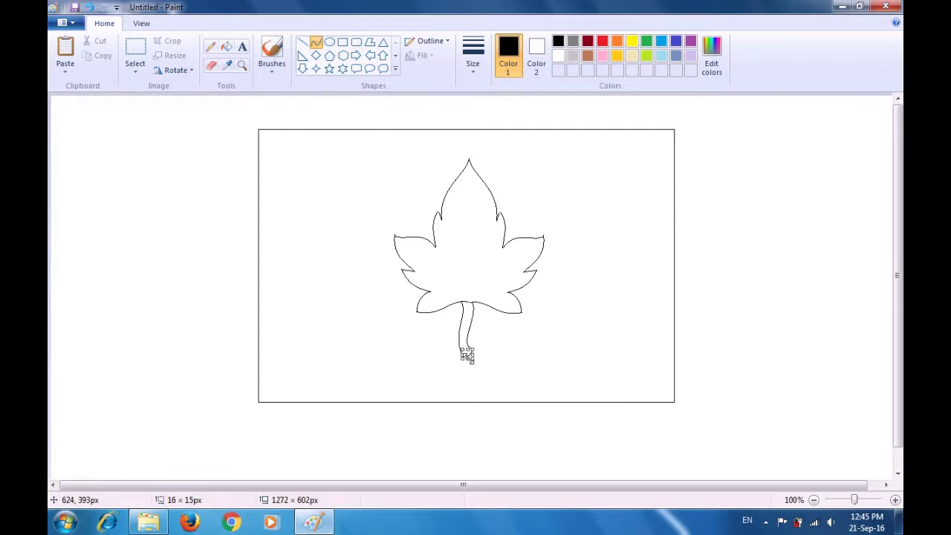
pyautogui.click(507, 331)
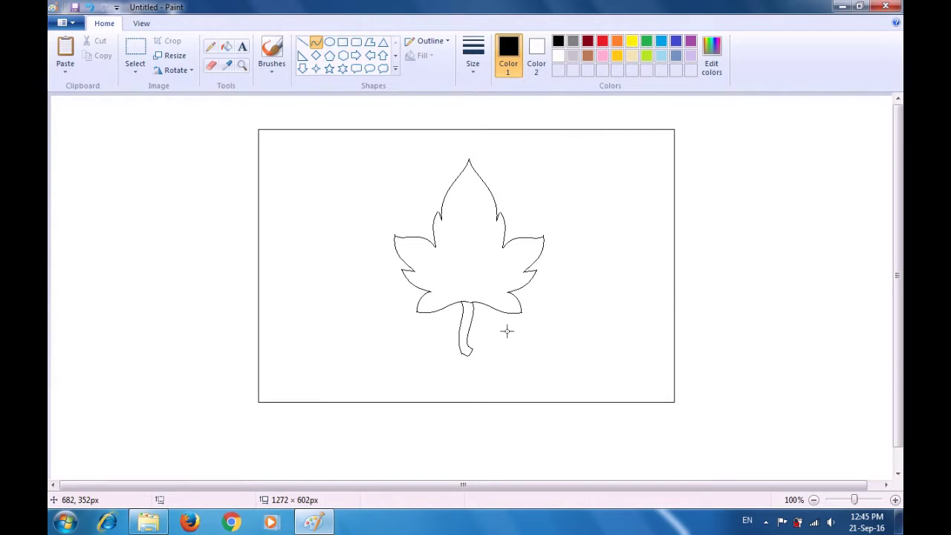
# Step: Draw a small pointed leaflet about 32 × 36 px from two curves, to the left of the stem's top
pyautogui.moveTo(460, 301)
pyautogui.mouseDown()
pyautogui.moveTo(440, 304)
pyautogui.moveTo(441, 327)
pyautogui.mouseUp()
pyautogui.moveTo(451, 313); pyautogui.dragTo(445, 304)
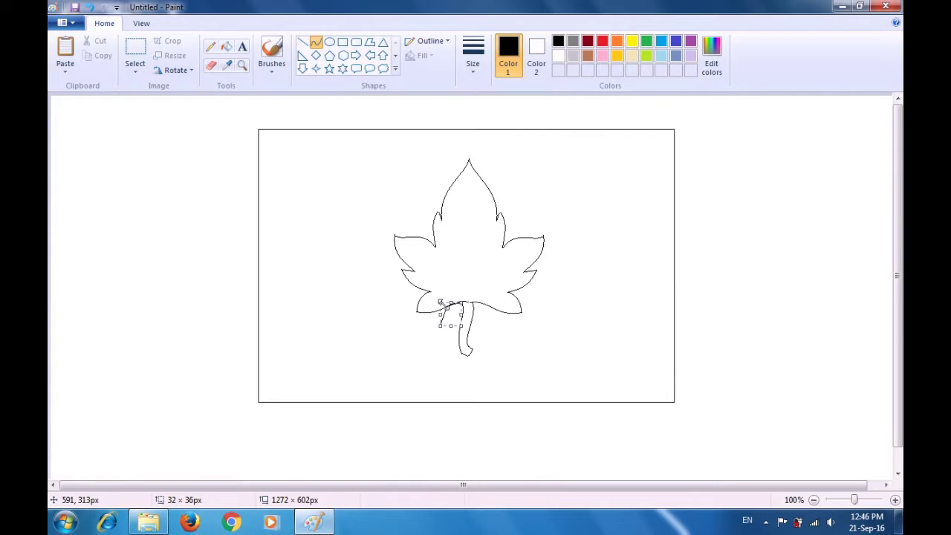
pyautogui.click(415, 330)
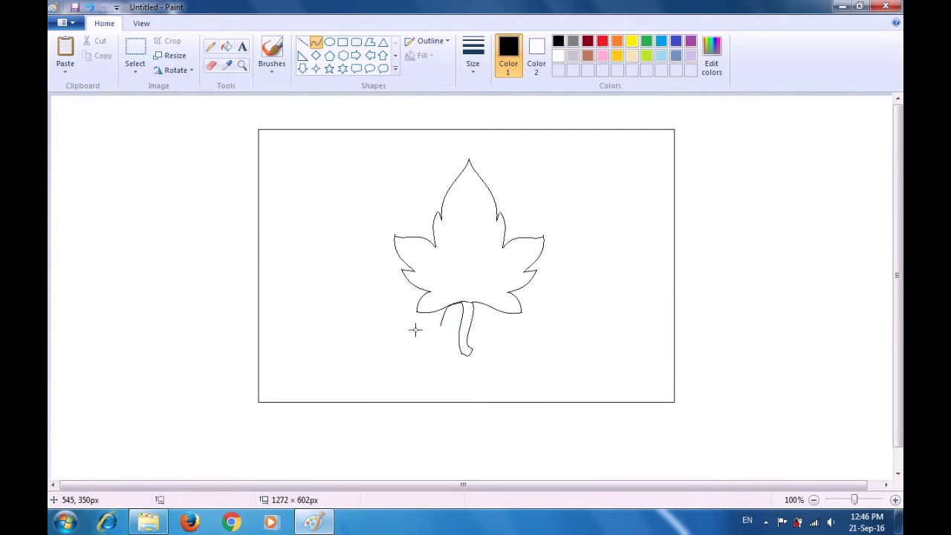
pyautogui.moveTo(461, 301); pyautogui.dragTo(441, 325)
pyautogui.moveTo(455, 308)
pyautogui.mouseDown()
pyautogui.moveTo(460, 317)
pyautogui.moveTo(446, 324)
pyautogui.mouseUp()
pyautogui.click(450, 344)
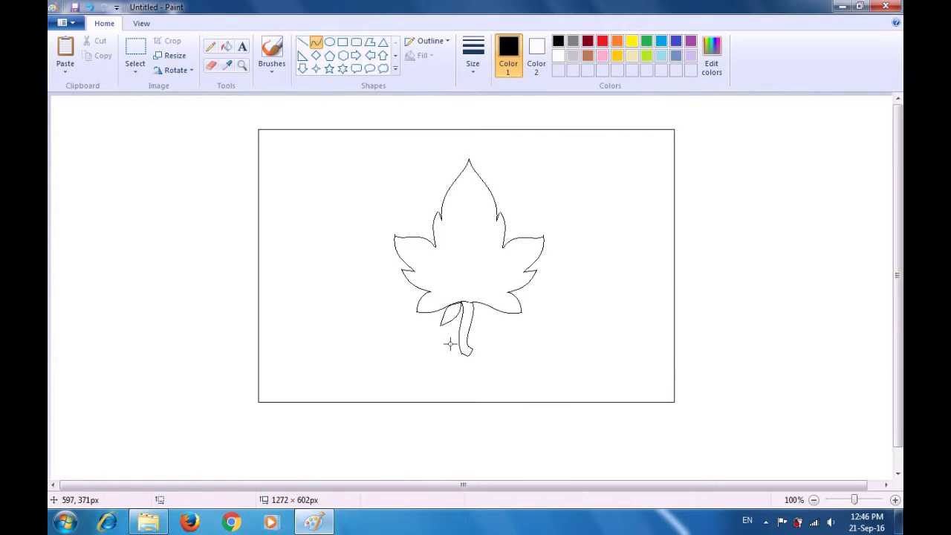
# Step: Duplicate the small leaflet with a selection about 35 × 38 px, place the copy in the frame's empty left area and flip it horizontally
pyautogui.click(137, 52)
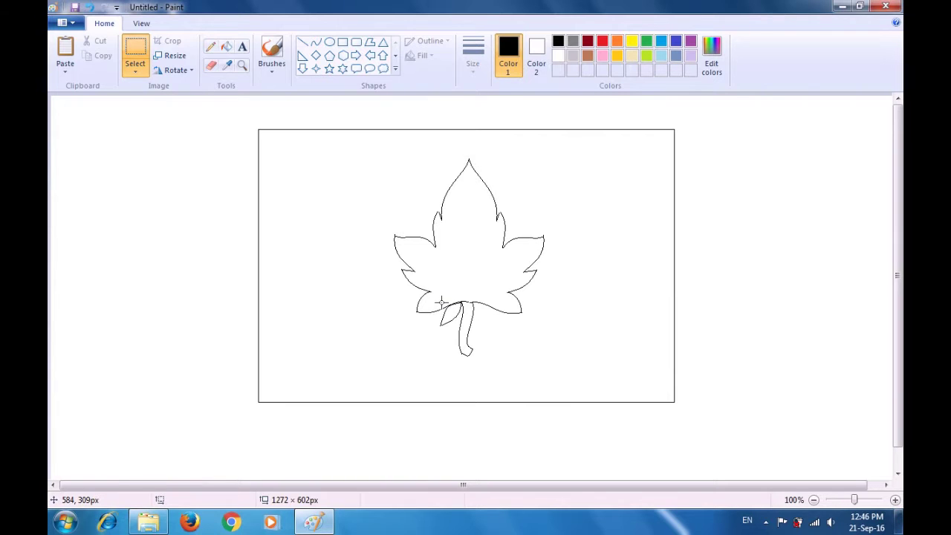
pyautogui.moveTo(439, 301); pyautogui.dragTo(465, 329)
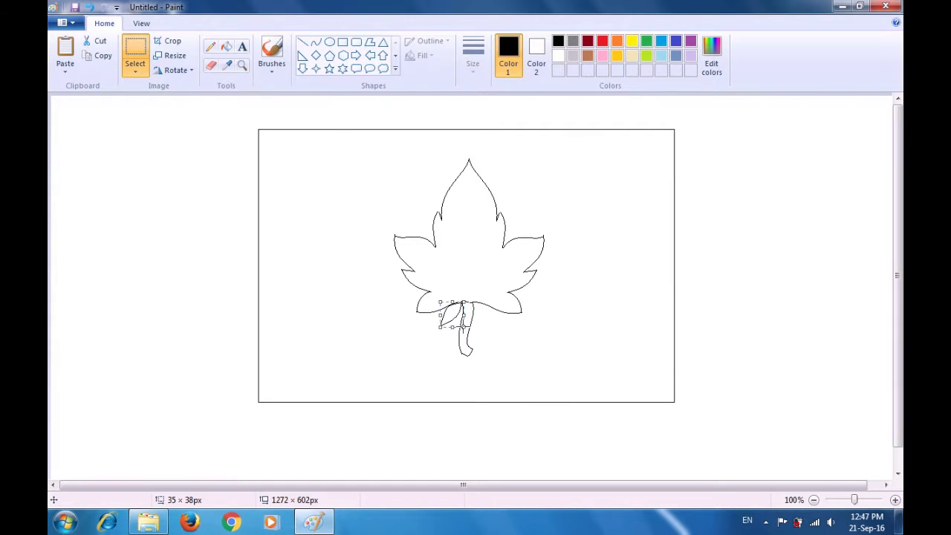
pyautogui.hotkey('ctrl', 'c')
pyautogui.hotkey('ctrl', 'v')
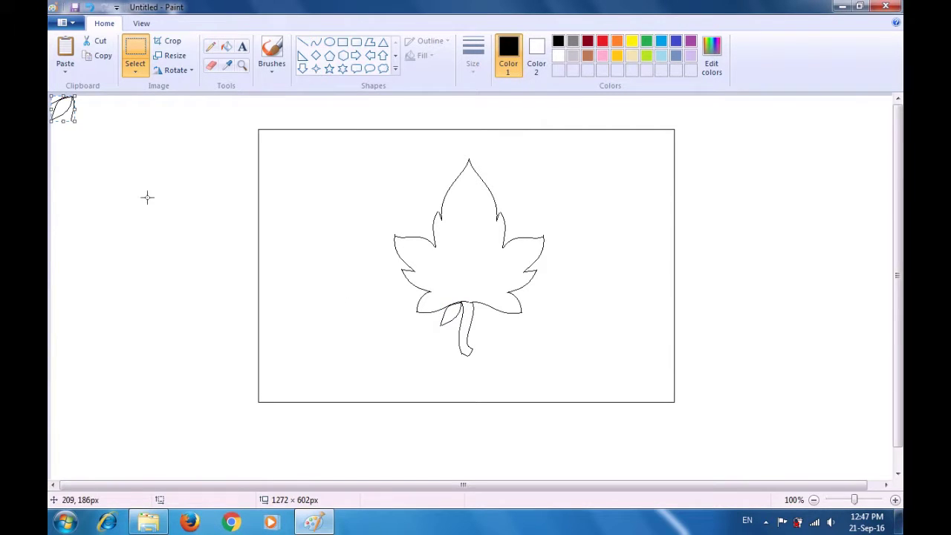
pyautogui.moveTo(64, 110); pyautogui.dragTo(360, 304)
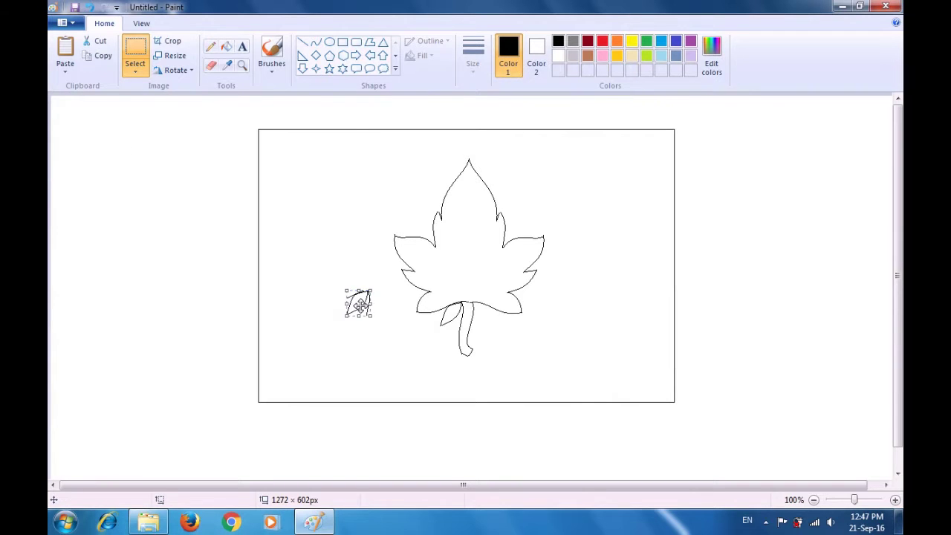
pyautogui.click(191, 71)
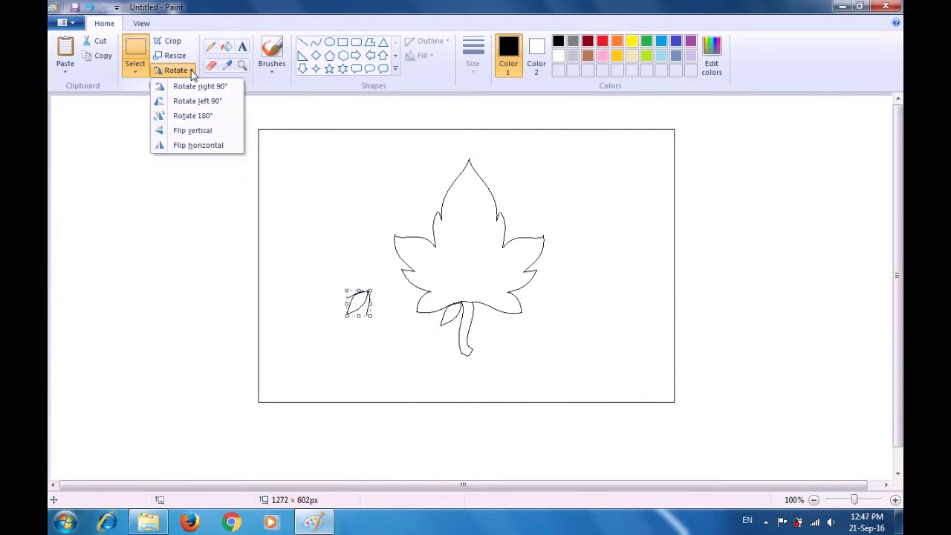
pyautogui.click(210, 146)
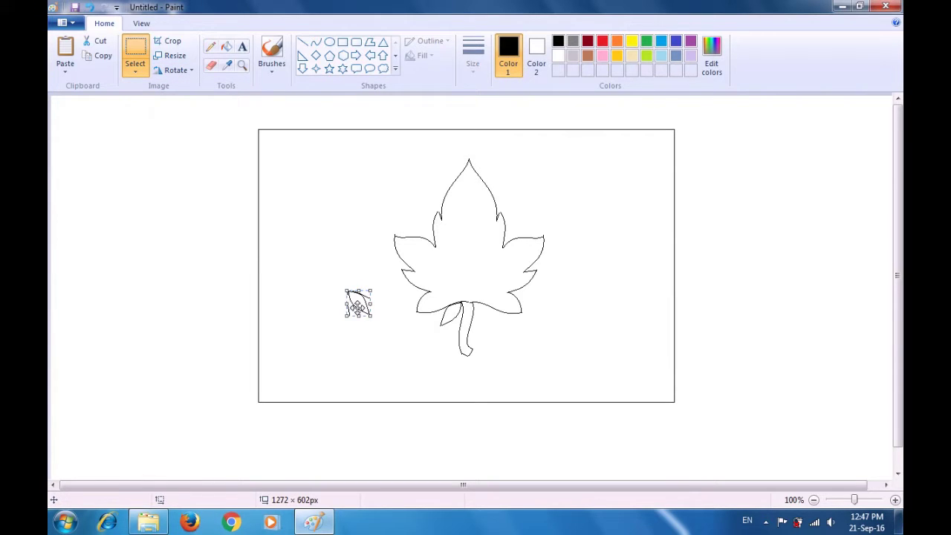
# Step: Attach the mirrored leaflet to the right of the stem's top and erase the stray line beside it
pyautogui.moveTo(358, 305); pyautogui.dragTo(486, 316)
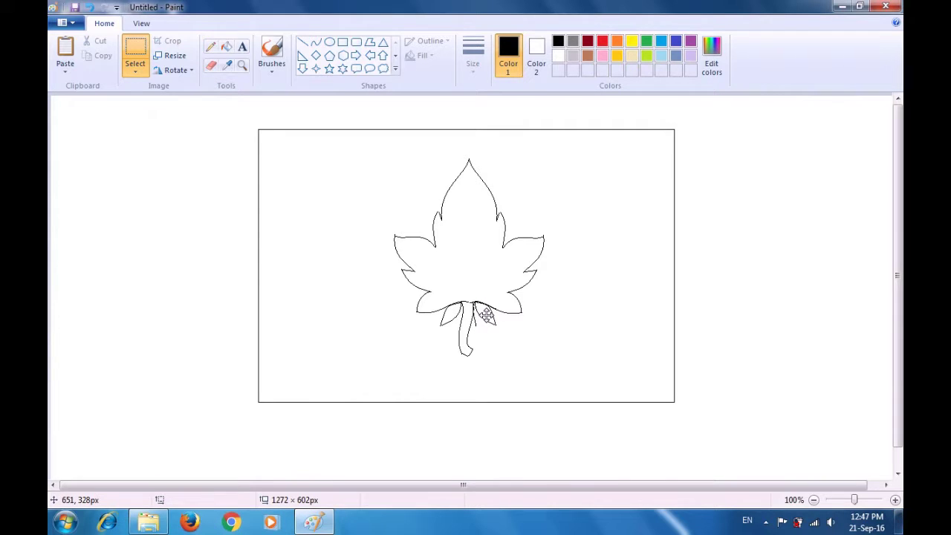
pyautogui.click(522, 321)
pyautogui.click(214, 69)
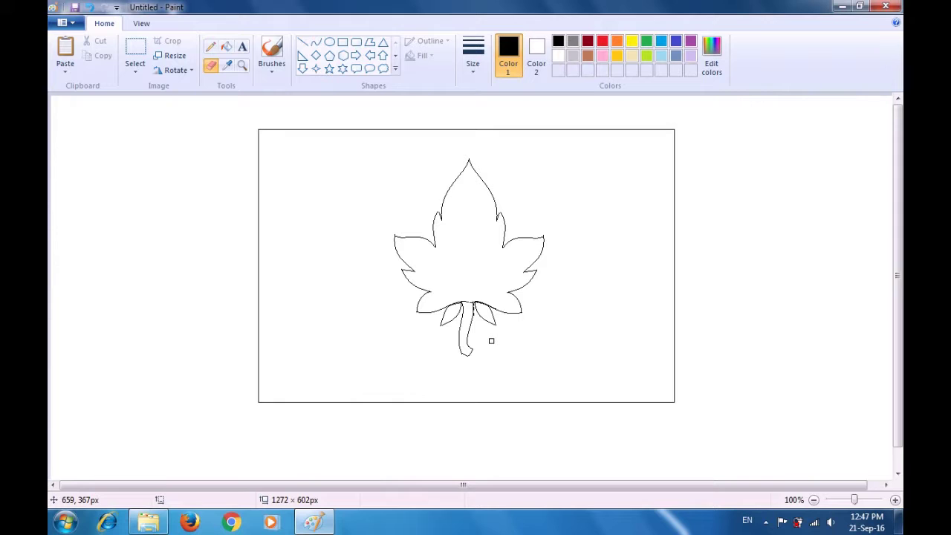
# Step: Draw the left eye inside the leaf as a closed pointed oval about 39 px high from two curves
pyautogui.click(312, 48)
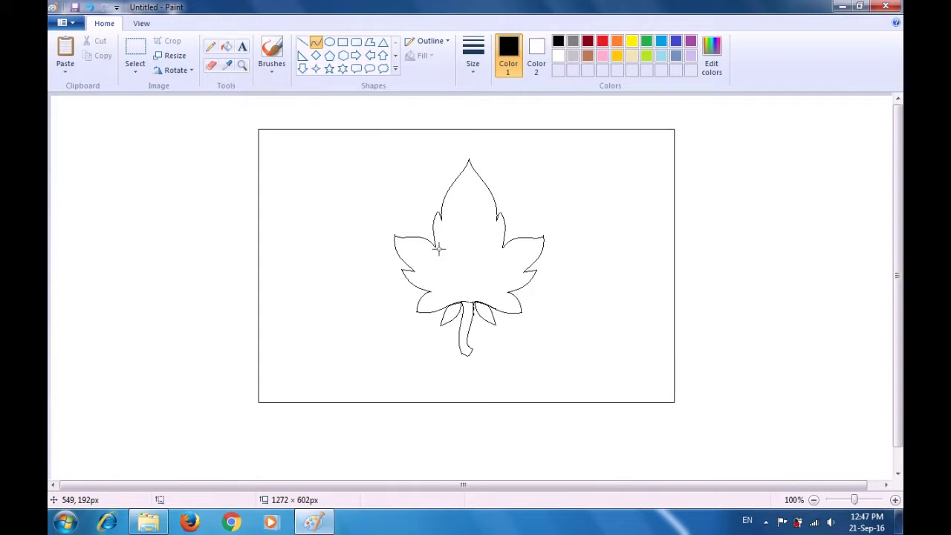
pyautogui.moveTo(458, 232); pyautogui.dragTo(457, 260)
pyautogui.moveTo(457, 258)
pyautogui.mouseDown()
pyautogui.moveTo(452, 242)
pyautogui.moveTo(450, 258)
pyautogui.mouseUp()
pyautogui.click(445, 252)
pyautogui.click(489, 248)
pyautogui.moveTo(455, 259); pyautogui.dragTo(466, 236)
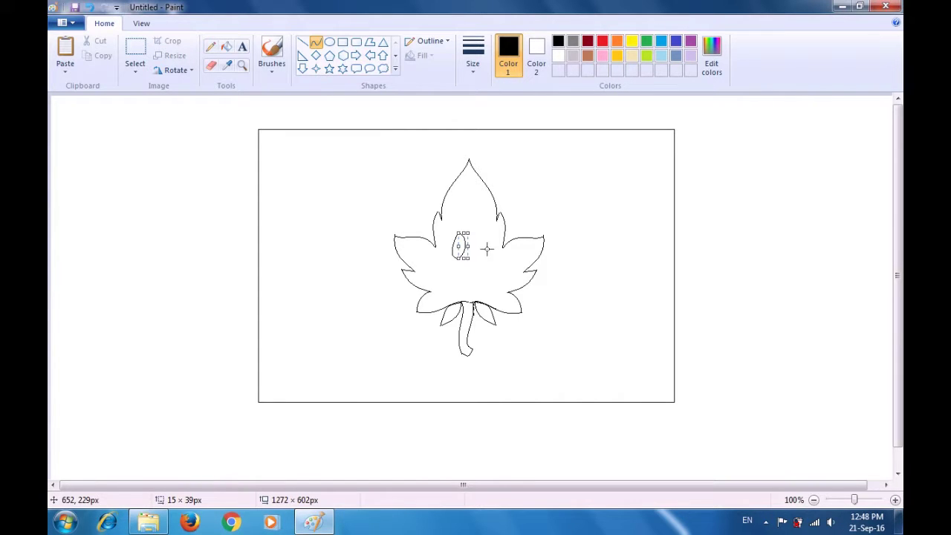
pyautogui.click(487, 249)
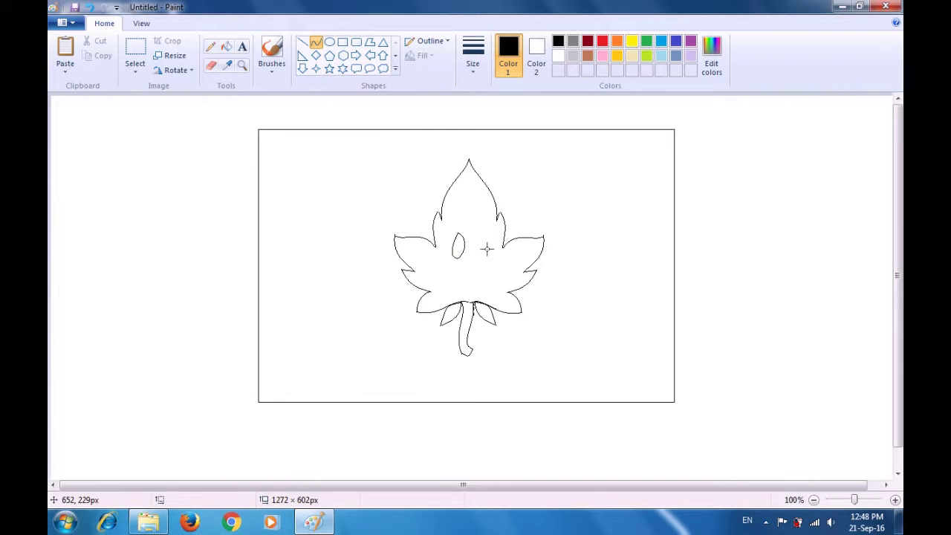
# Step: Draw the right eye against the left one with a lower curve about 28 × 34 px and an upper curve about 19 × 13 px
pyautogui.moveTo(458, 241)
pyautogui.mouseDown()
pyautogui.moveTo(458, 257)
pyautogui.moveTo(454, 251)
pyautogui.moveTo(474, 255)
pyautogui.moveTo(477, 230)
pyautogui.moveTo(471, 258)
pyautogui.moveTo(478, 249)
pyautogui.mouseUp()
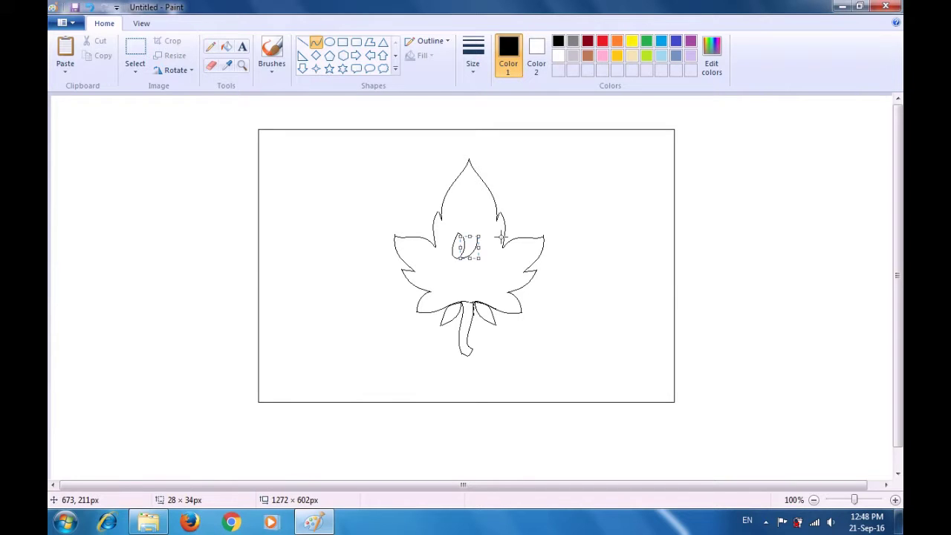
pyautogui.click(502, 237)
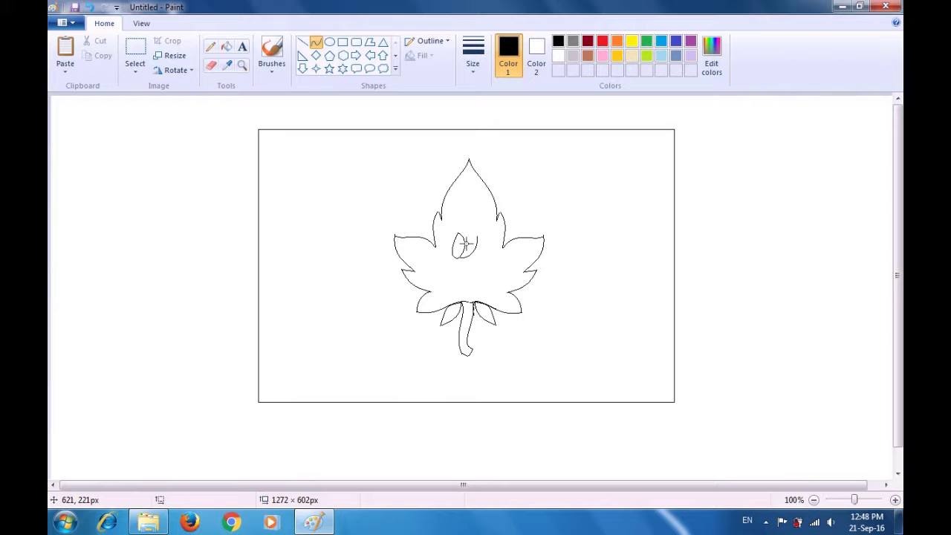
pyautogui.moveTo(464, 244); pyautogui.dragTo(477, 235)
pyautogui.moveTo(473, 237)
pyautogui.mouseDown()
pyautogui.moveTo(468, 230)
pyautogui.moveTo(472, 238)
pyautogui.mouseUp()
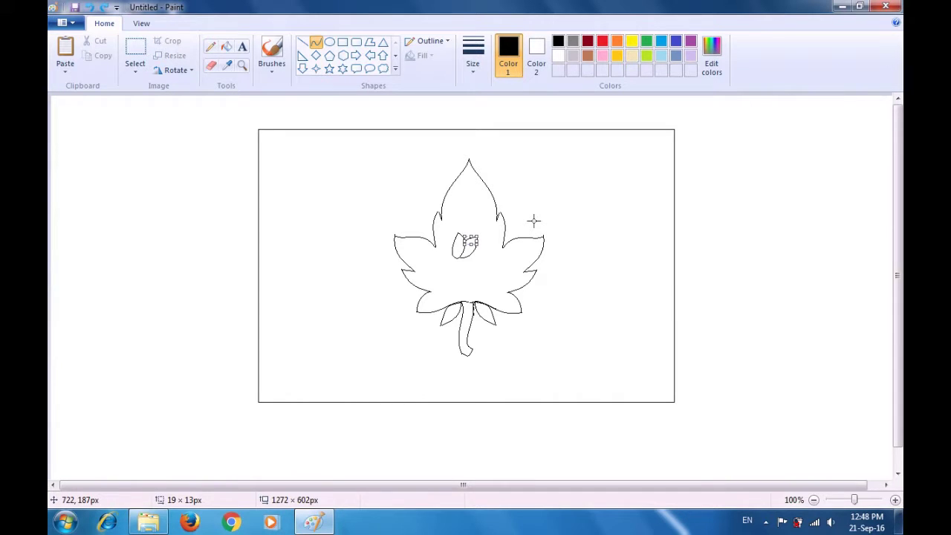
pyautogui.click(500, 272)
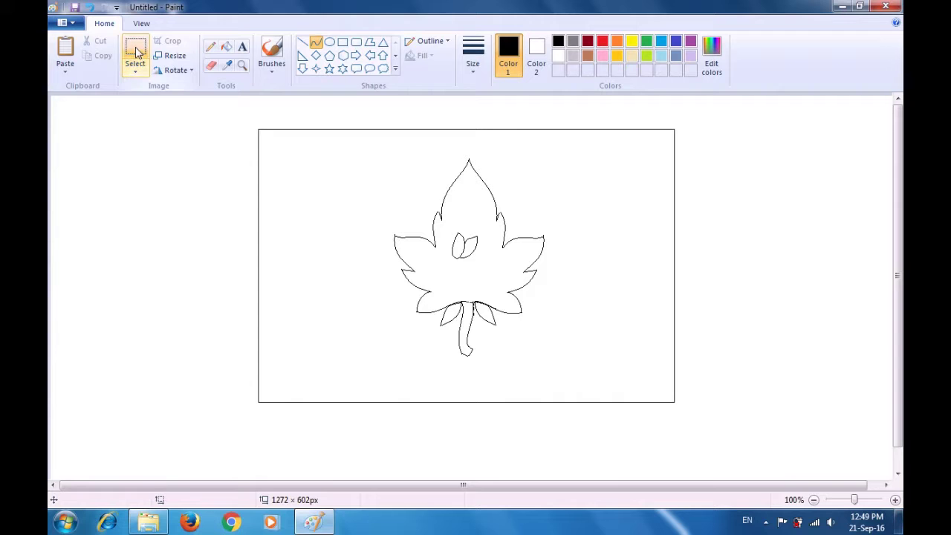
# Step: Move both eyes slightly right and down toward the leaf's centre with a selection about 64 × 57 px
pyautogui.click(137, 52)
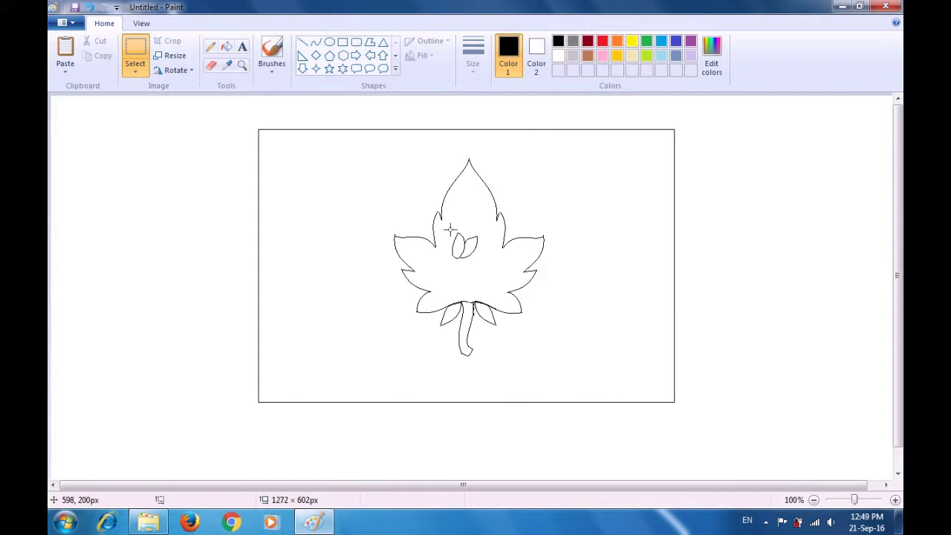
pyautogui.moveTo(444, 230); pyautogui.dragTo(479, 254)
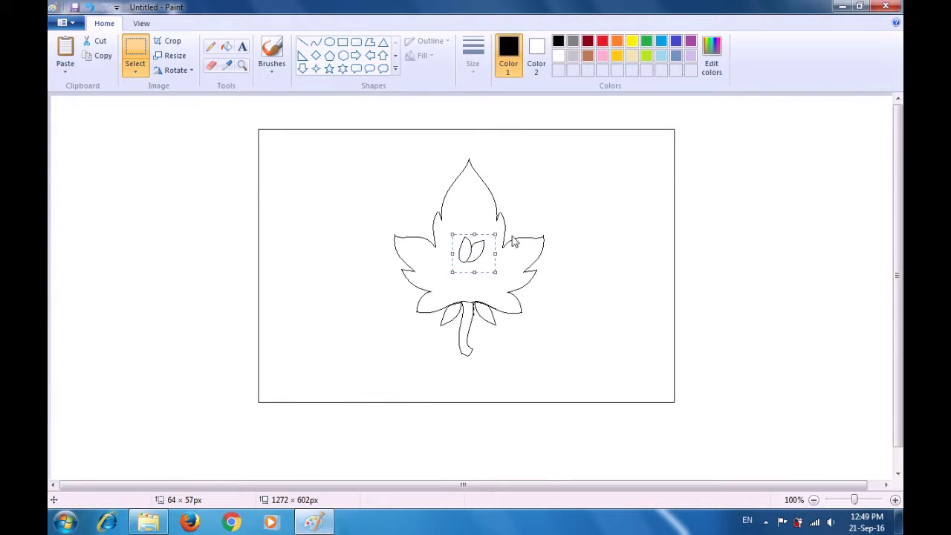
pyautogui.click(561, 230)
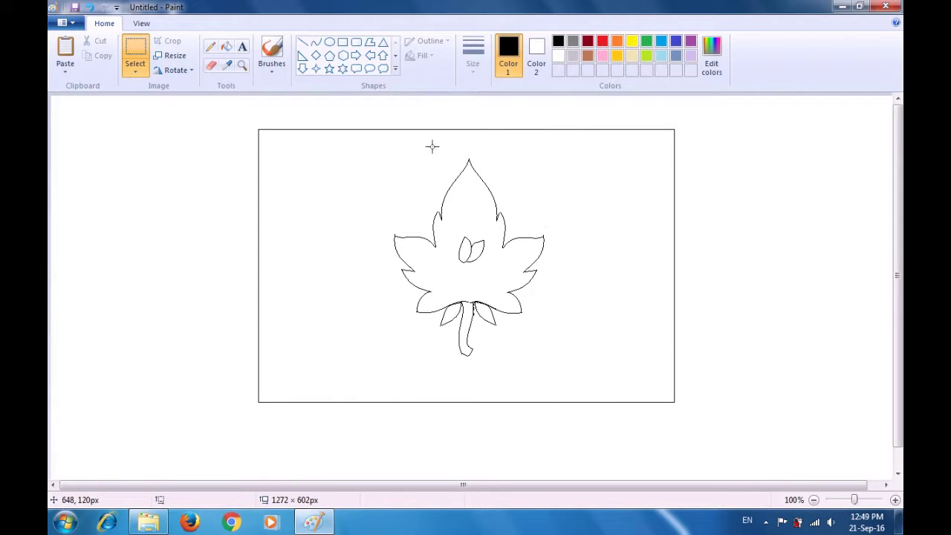
# Step: Add a black pupil dot inside each eye with the Airbrush
pyautogui.click(272, 78)
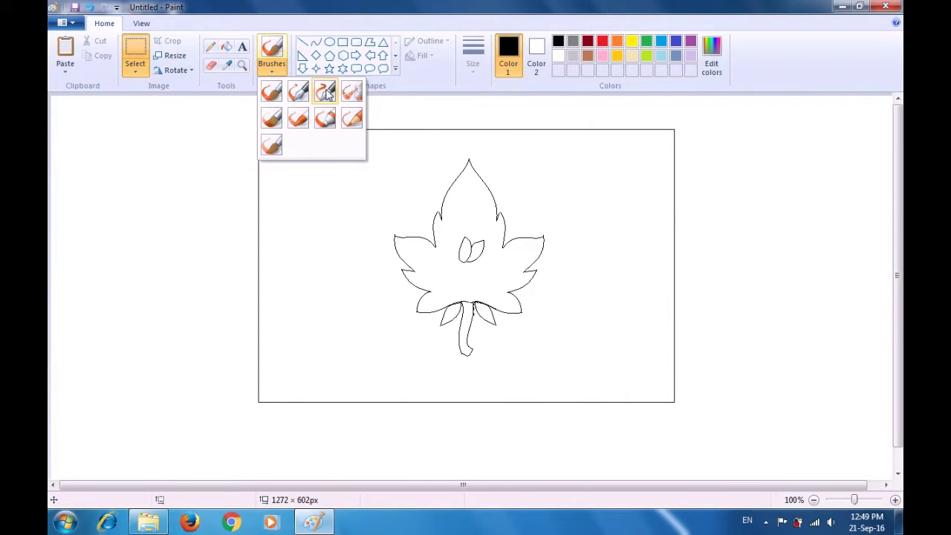
pyautogui.click(348, 95)
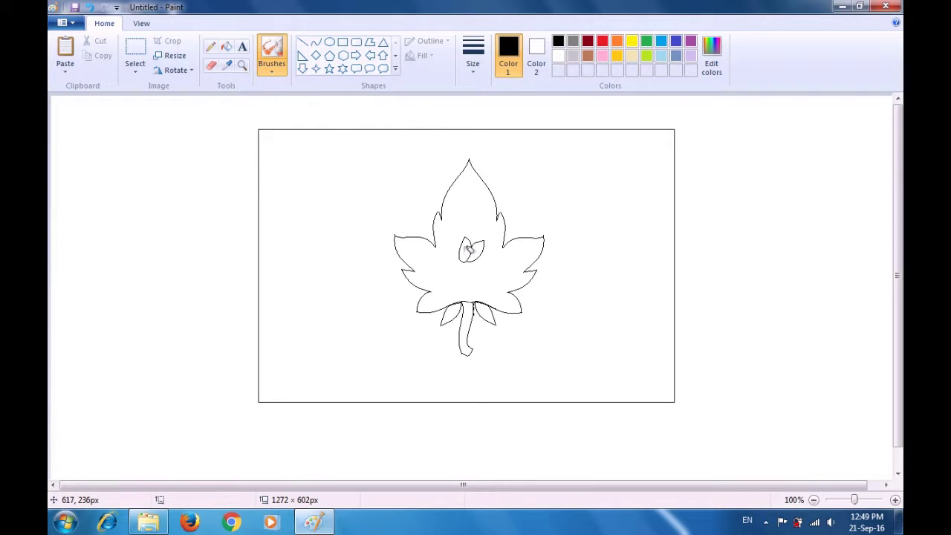
pyautogui.click(466, 254)
pyautogui.click(476, 253)
# Step: Draw a smiling mouth curve about 52 × 24 px below the eyes
pyautogui.click(318, 49)
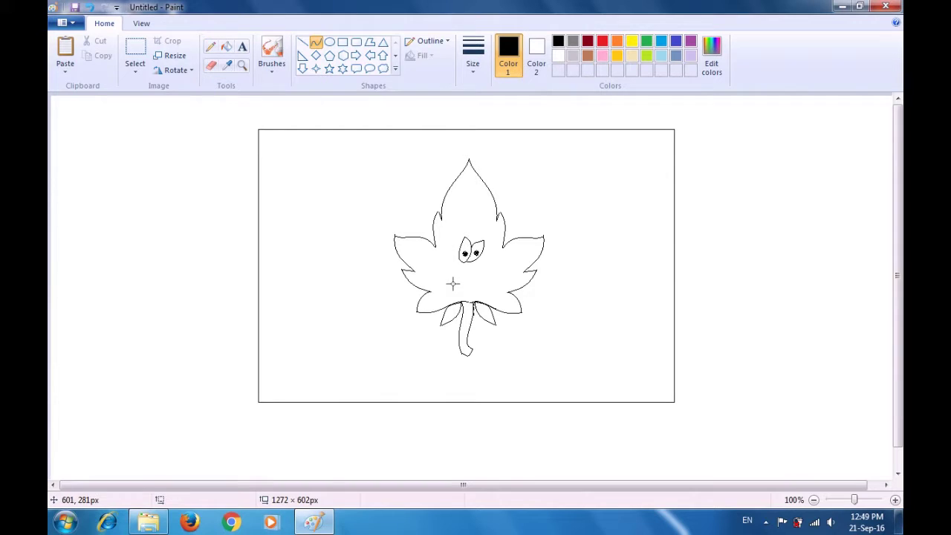
pyautogui.moveTo(452, 284); pyautogui.dragTo(487, 272)
pyautogui.moveTo(463, 278); pyautogui.dragTo(485, 286)
pyautogui.click(491, 285)
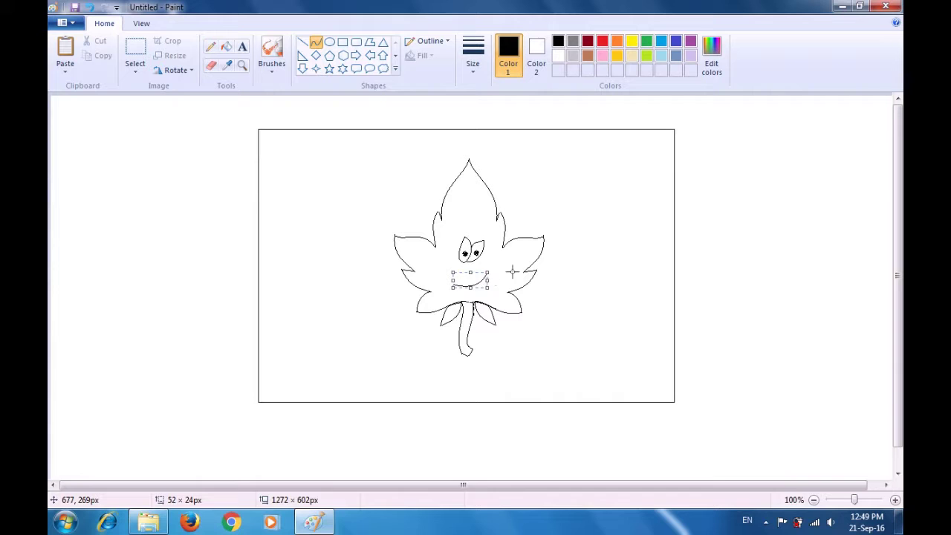
# Step: Nudge the mouth curve about 5 px up and 2 px left, and fix it in place
pyautogui.press('Up')
pyautogui.press('Up')
pyautogui.press('Up')
pyautogui.press('Up')
pyautogui.press('Left')
pyautogui.press('Up')
pyautogui.press('Left')
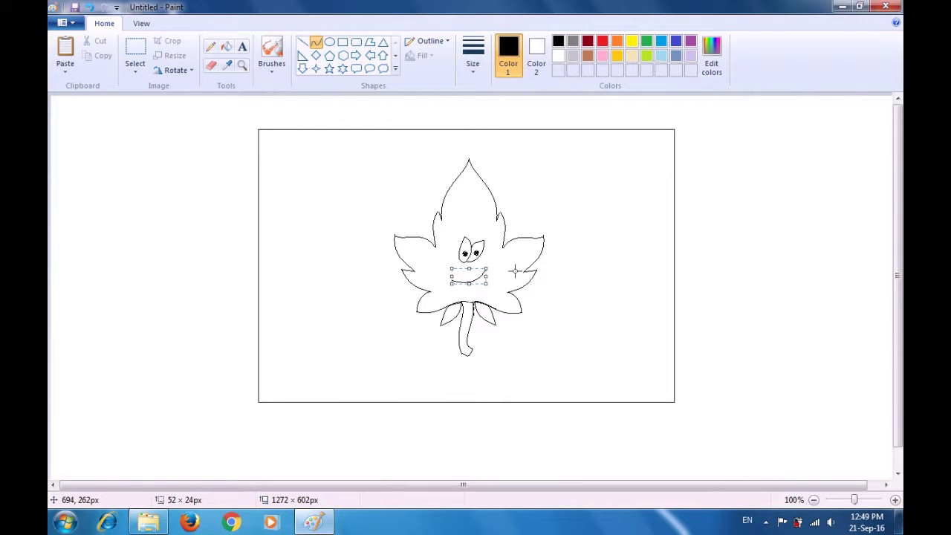
pyautogui.click(515, 271)
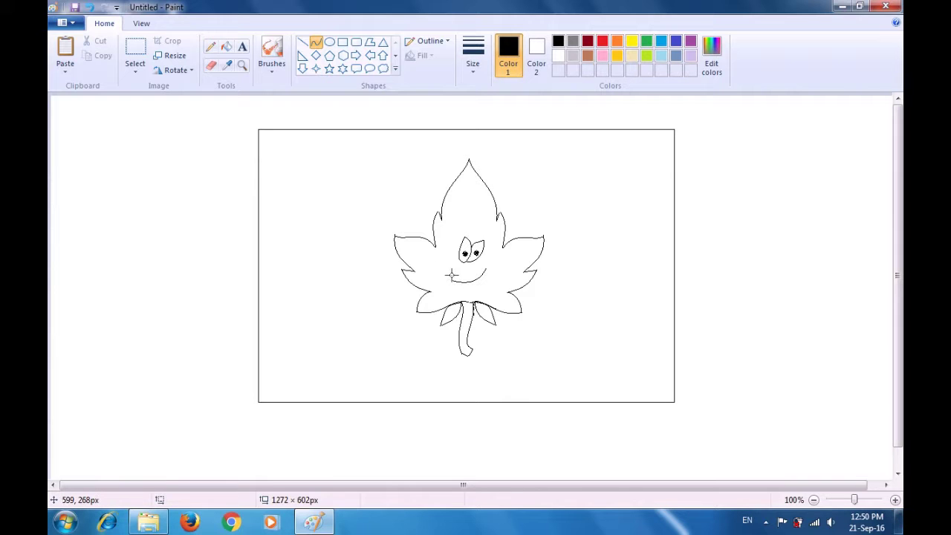
# Step: Draw a small curved mark about 9 × 13 px at the left end of the mouth and nudge it left
pyautogui.moveTo(451, 277)
pyautogui.mouseDown()
pyautogui.moveTo(474, 288)
pyautogui.moveTo(452, 279)
pyautogui.moveTo(480, 279)
pyautogui.mouseUp()
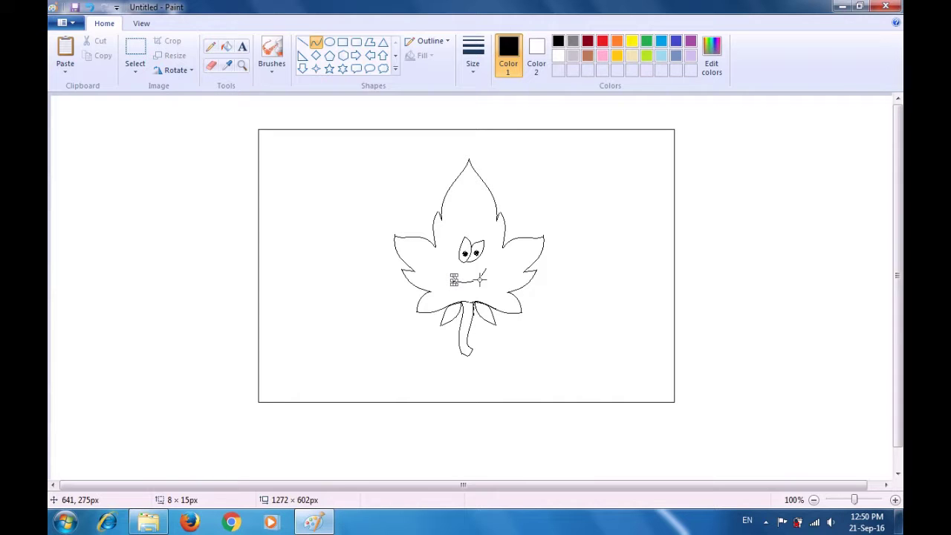
pyautogui.click(480, 280)
pyautogui.moveTo(452, 277)
pyautogui.mouseDown()
pyautogui.moveTo(464, 279)
pyautogui.moveTo(456, 282)
pyautogui.mouseUp()
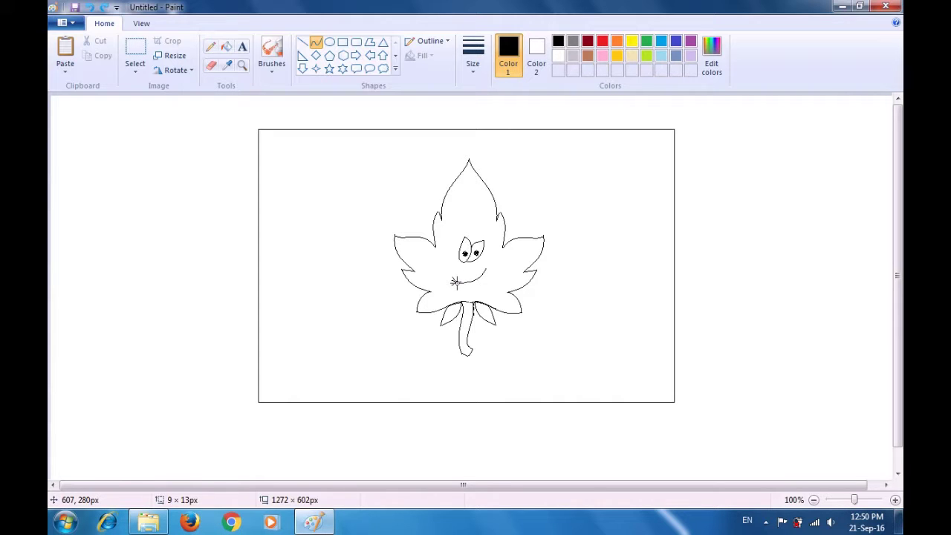
pyautogui.moveTo(455, 282); pyautogui.dragTo(456, 283)
pyautogui.press('Left')
pyautogui.press('Left')
pyautogui.press('Left')
pyautogui.press('Left')
pyautogui.press('Left')
pyautogui.press('Left')
pyautogui.press('Left')
pyautogui.click(507, 286)
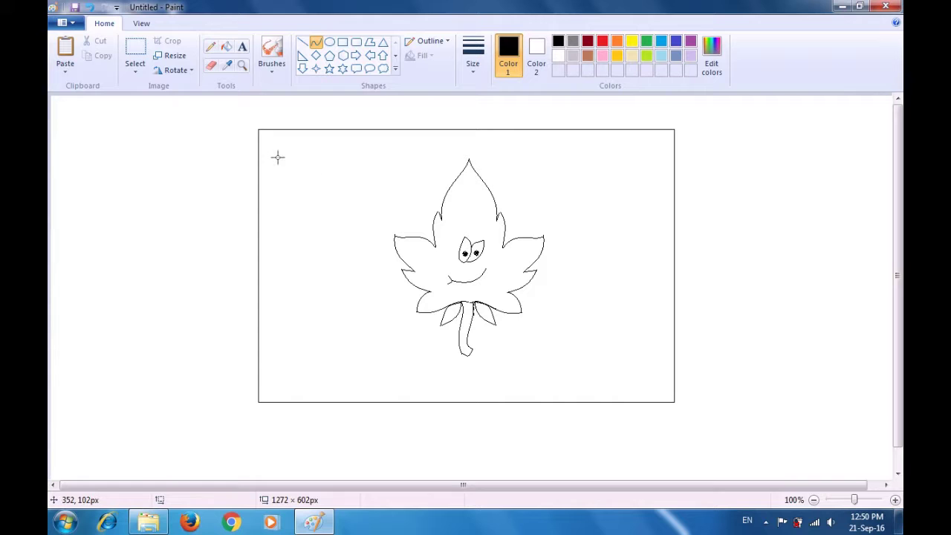
# Step: Copy the mark at the mouth's left end, flip the copy horizontally, and place it at the right end
pyautogui.click(135, 53)
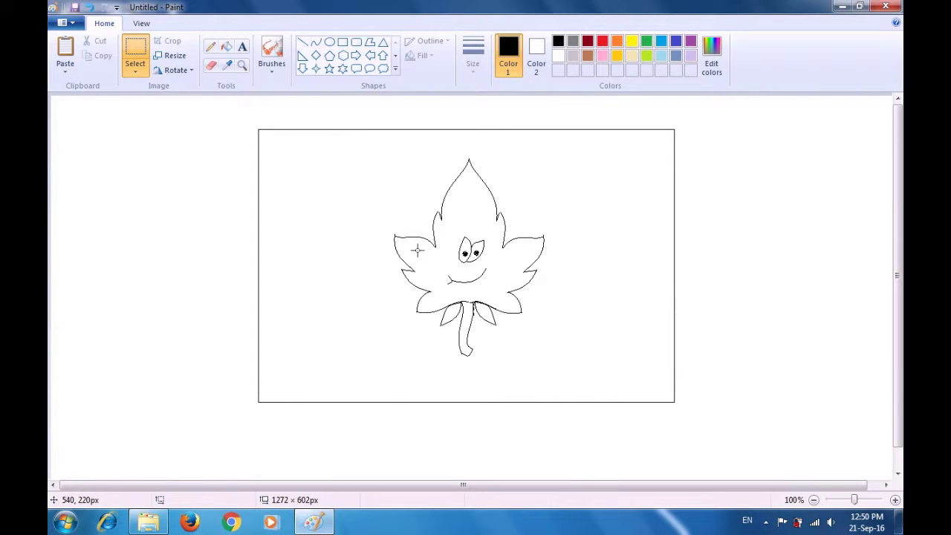
pyautogui.moveTo(438, 271); pyautogui.dragTo(454, 284)
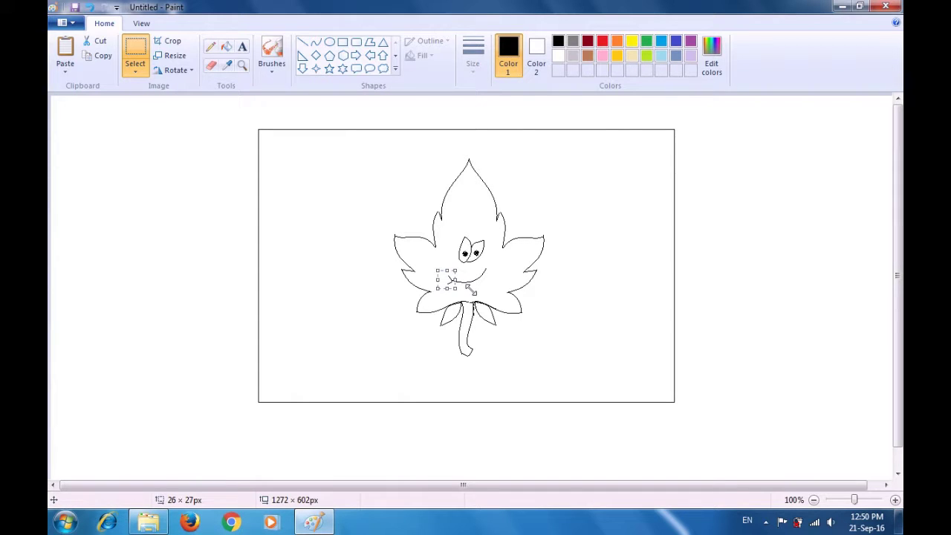
pyautogui.hotkey('ctrl', 'c')
pyautogui.hotkey('ctrl', 'v')
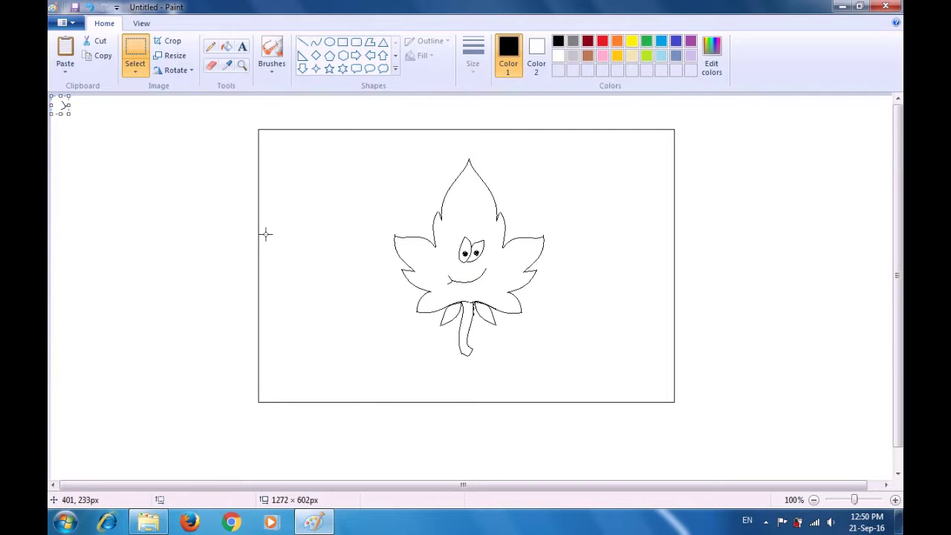
pyautogui.click(171, 74)
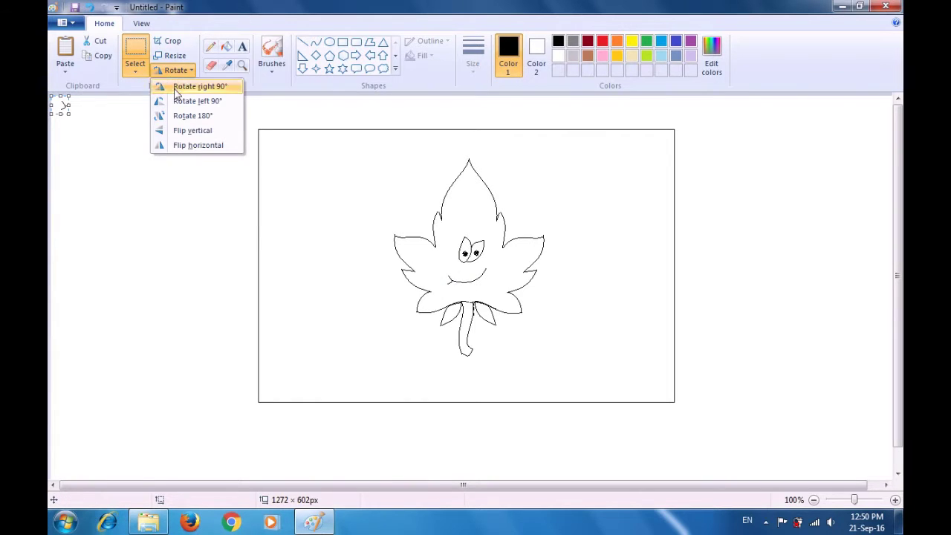
pyautogui.click(186, 146)
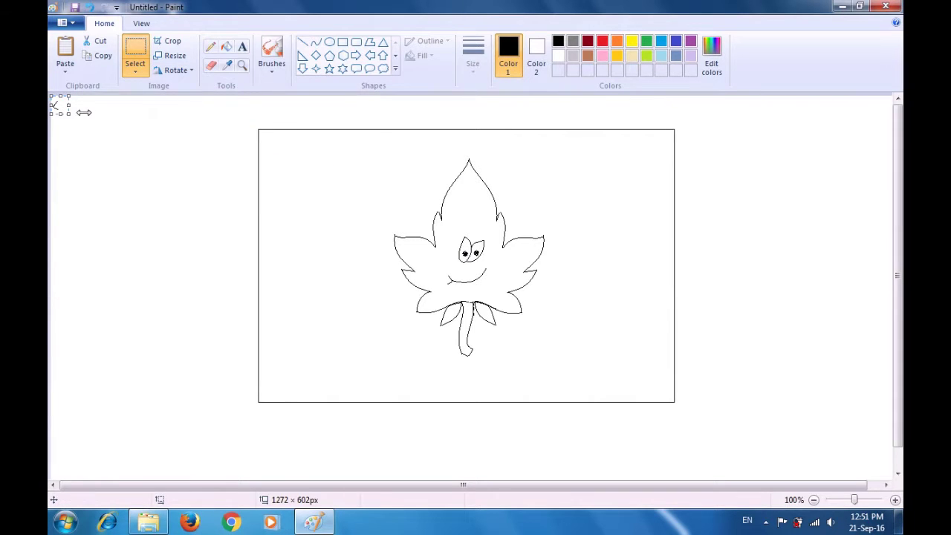
pyautogui.moveTo(60, 105); pyautogui.dragTo(495, 265)
pyautogui.click(539, 254)
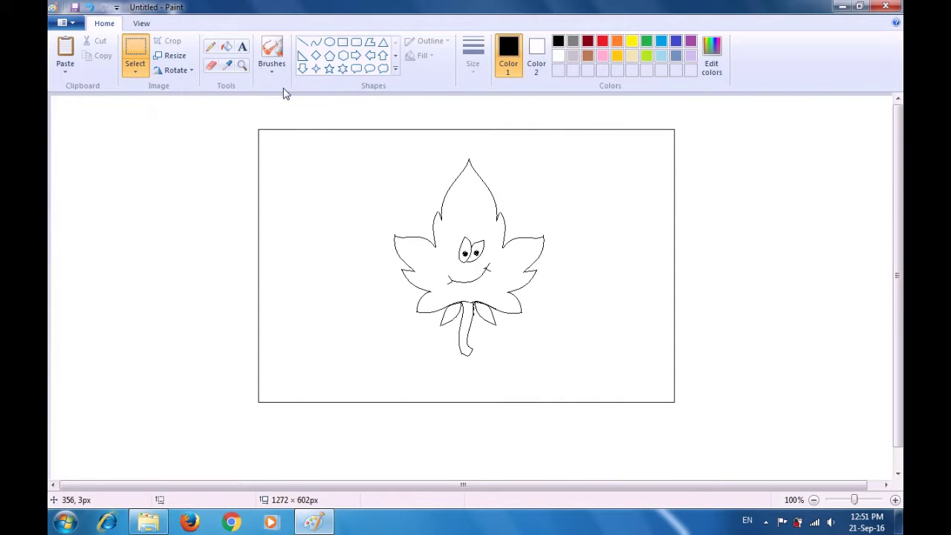
# Step: Spray brown ground across the lower part of the frame with the Airbrush at the largest size, covering the stem's base
pyautogui.click(272, 66)
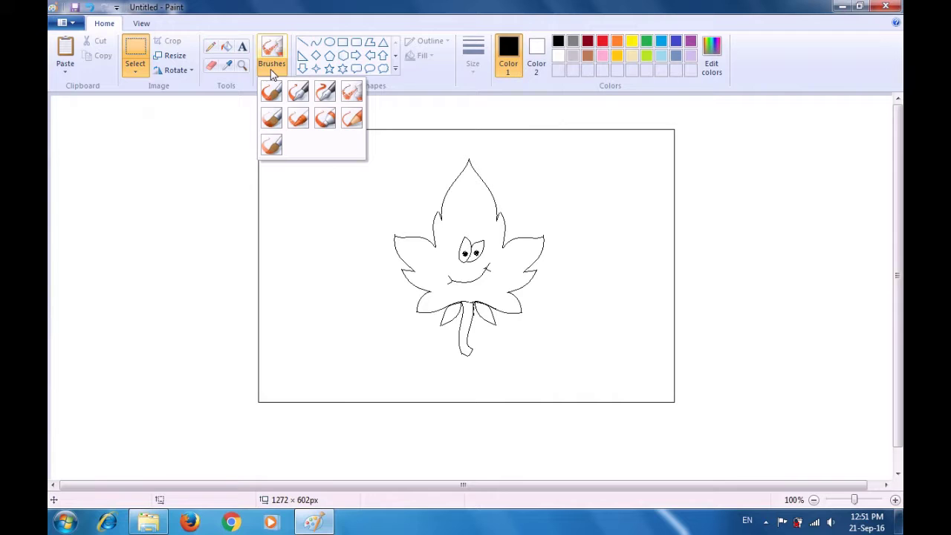
pyautogui.click(347, 95)
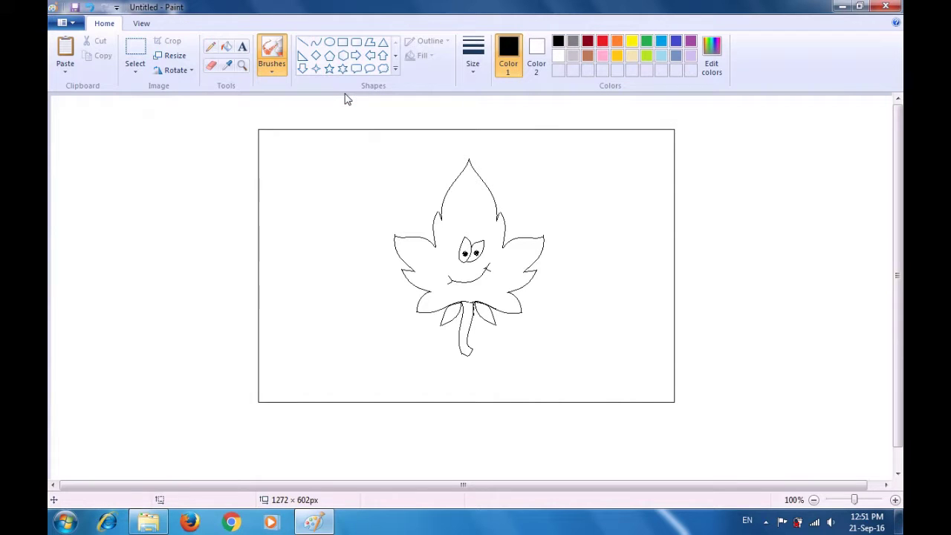
pyautogui.click(588, 57)
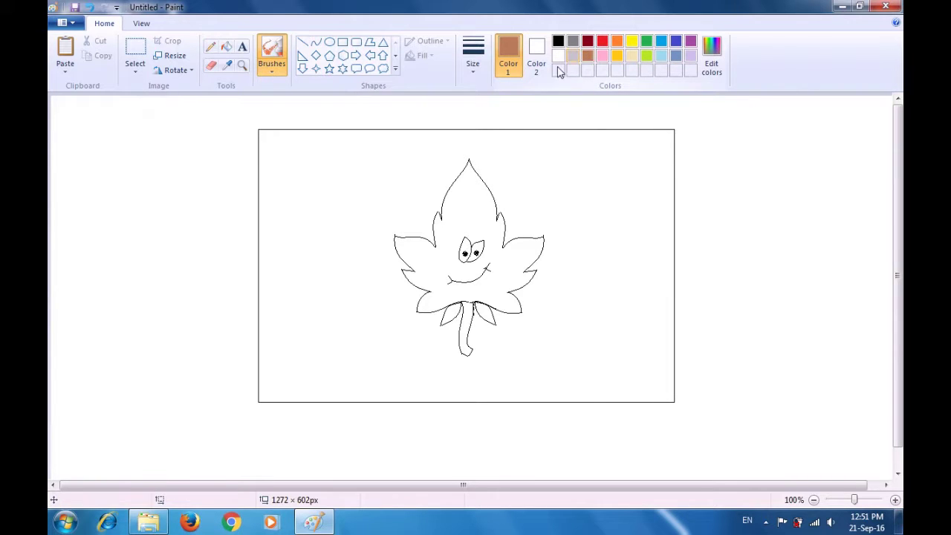
pyautogui.click(475, 72)
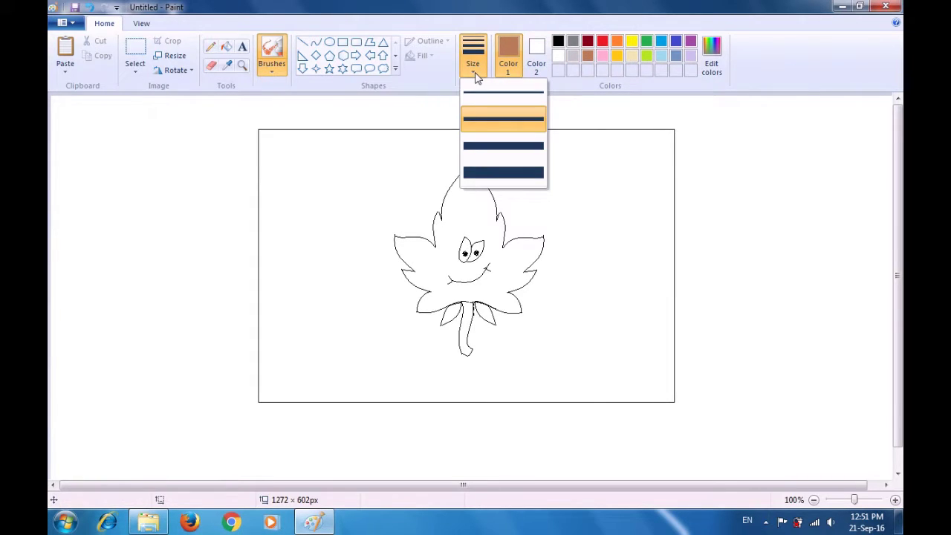
pyautogui.click(497, 173)
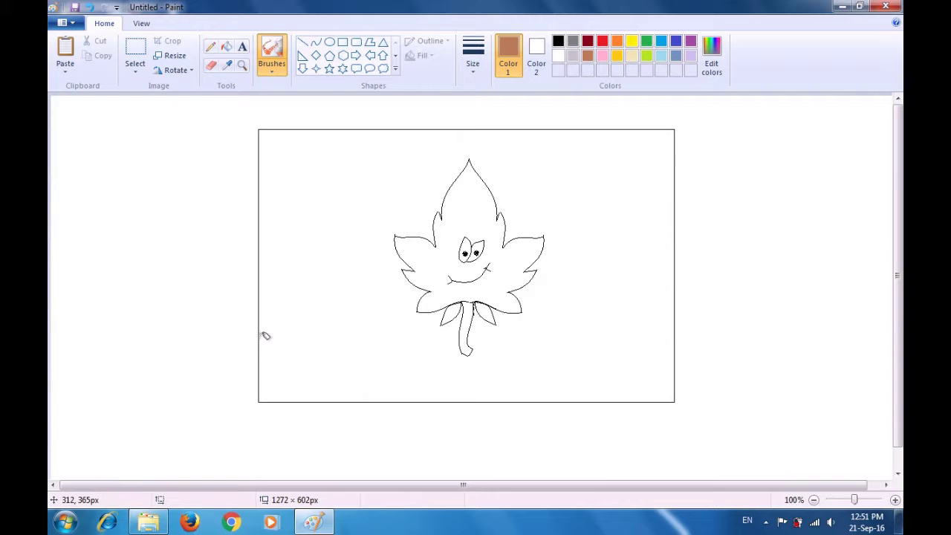
pyautogui.moveTo(265, 336)
pyautogui.mouseDown()
pyautogui.moveTo(269, 392)
pyautogui.moveTo(674, 394)
pyautogui.moveTo(674, 342)
pyautogui.moveTo(306, 348)
pyautogui.moveTo(270, 335)
pyautogui.moveTo(274, 374)
pyautogui.moveTo(297, 355)
pyautogui.moveTo(328, 357)
pyautogui.moveTo(284, 381)
pyautogui.moveTo(353, 383)
pyautogui.moveTo(670, 380)
pyautogui.moveTo(648, 350)
pyautogui.moveTo(284, 364)
pyautogui.moveTo(653, 366)
pyautogui.moveTo(652, 379)
pyautogui.moveTo(593, 379)
pyautogui.moveTo(585, 363)
pyautogui.moveTo(581, 380)
pyautogui.moveTo(553, 362)
pyautogui.moveTo(372, 357)
pyautogui.moveTo(299, 342)
pyautogui.moveTo(692, 347)
pyautogui.moveTo(668, 346)
pyautogui.moveTo(670, 334)
pyautogui.moveTo(648, 346)
pyautogui.mouseUp()
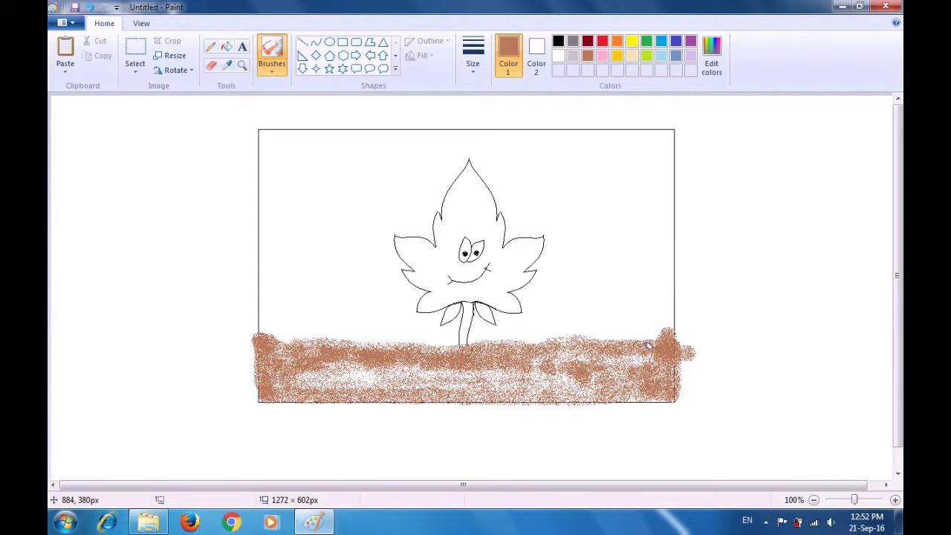
pyautogui.moveTo(648, 343)
pyautogui.mouseDown()
pyautogui.moveTo(583, 358)
pyautogui.moveTo(643, 351)
pyautogui.moveTo(611, 373)
pyautogui.moveTo(413, 362)
pyautogui.moveTo(323, 374)
pyautogui.moveTo(413, 376)
pyautogui.moveTo(398, 369)
pyautogui.moveTo(421, 365)
pyautogui.moveTo(442, 371)
pyautogui.moveTo(435, 381)
pyautogui.moveTo(460, 380)
pyautogui.moveTo(451, 377)
pyautogui.moveTo(546, 365)
pyautogui.moveTo(506, 367)
pyautogui.moveTo(568, 351)
pyautogui.moveTo(546, 351)
pyautogui.moveTo(542, 370)
pyautogui.moveTo(552, 379)
pyautogui.moveTo(612, 371)
pyautogui.moveTo(577, 342)
pyautogui.moveTo(566, 376)
pyautogui.moveTo(498, 387)
pyautogui.moveTo(566, 379)
pyautogui.moveTo(600, 380)
pyautogui.moveTo(565, 388)
pyautogui.moveTo(659, 387)
pyautogui.moveTo(278, 381)
pyautogui.moveTo(284, 360)
pyautogui.moveTo(325, 373)
pyautogui.moveTo(618, 355)
pyautogui.mouseUp()
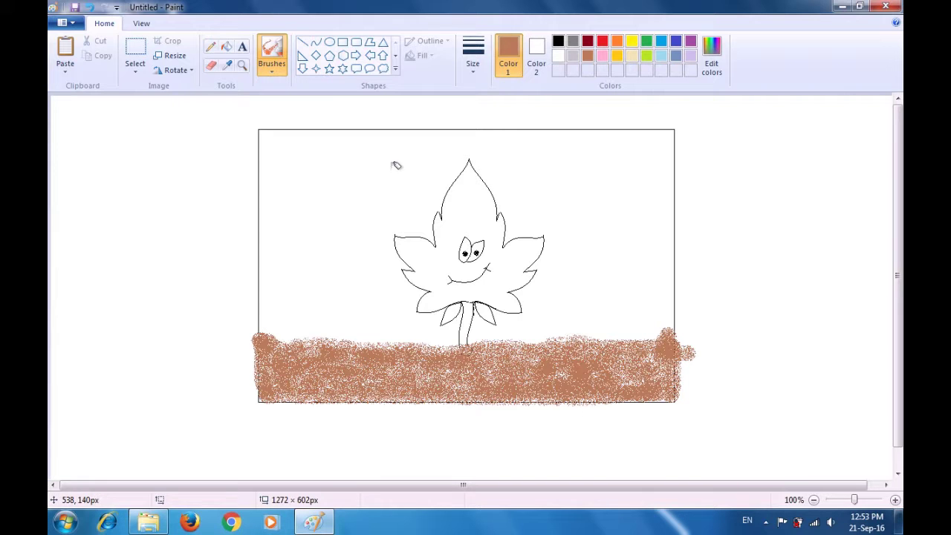
# Step: Try to fill the leaf with green
pyautogui.click(228, 49)
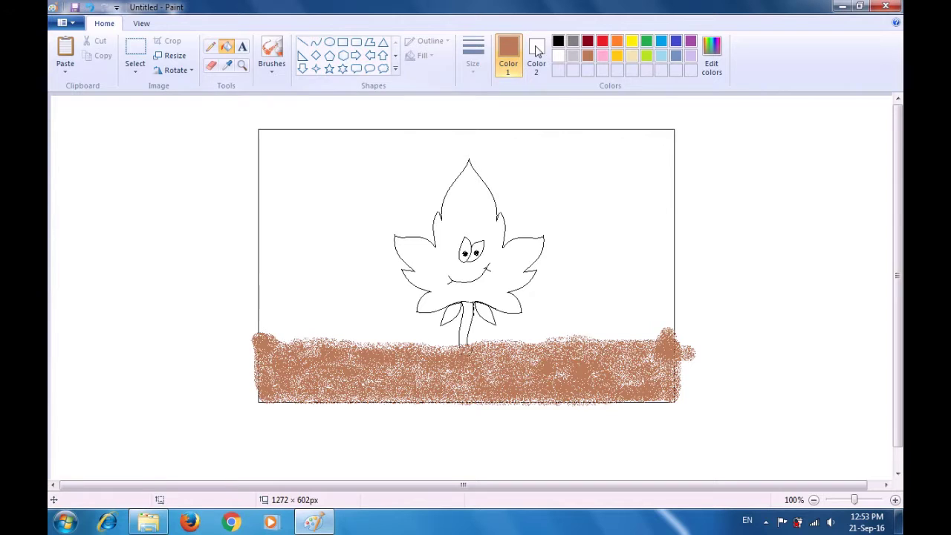
pyautogui.click(645, 43)
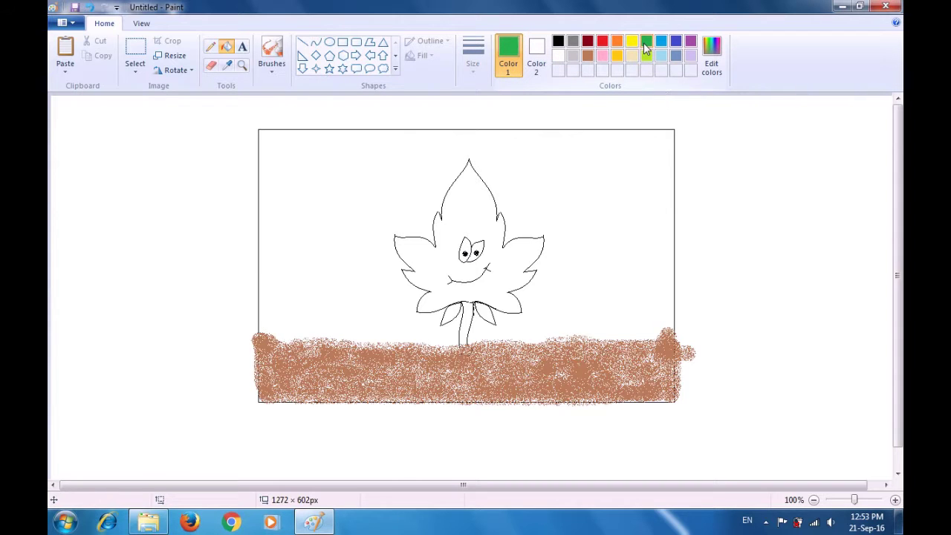
pyautogui.click(481, 211)
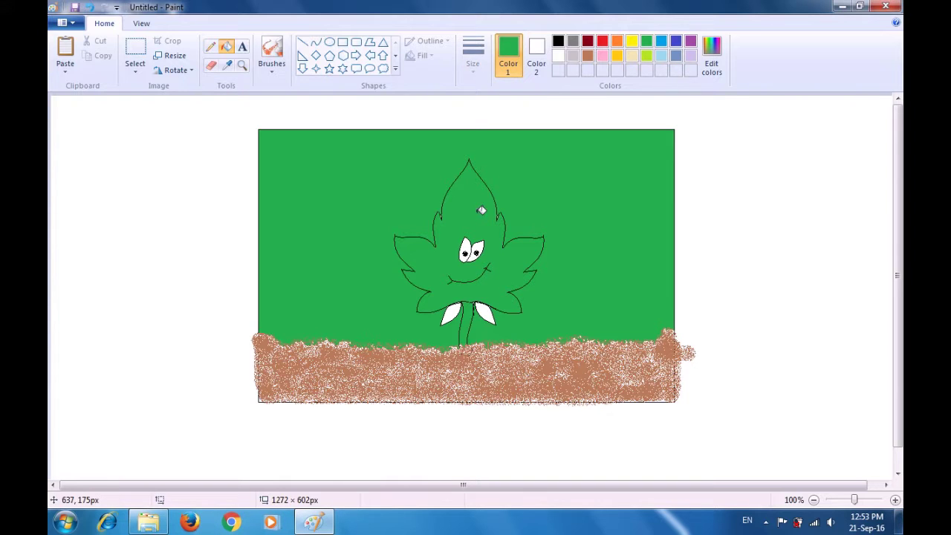
pyautogui.hotkey('ctrl', 'z')
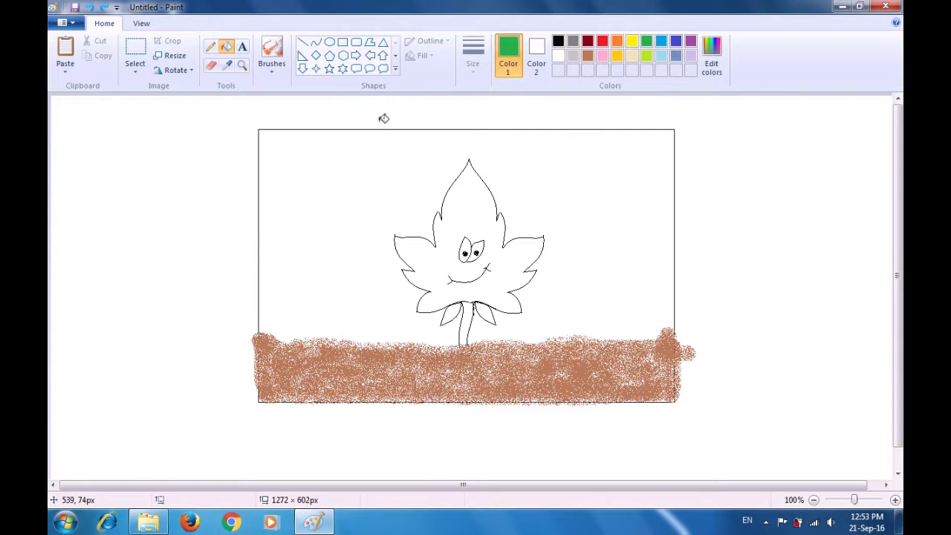
# Step: Close the gap in the leaf outline's upper-right notch with the black Pencil, and fill the leaf, stem and both leaflets green
pyautogui.click(211, 47)
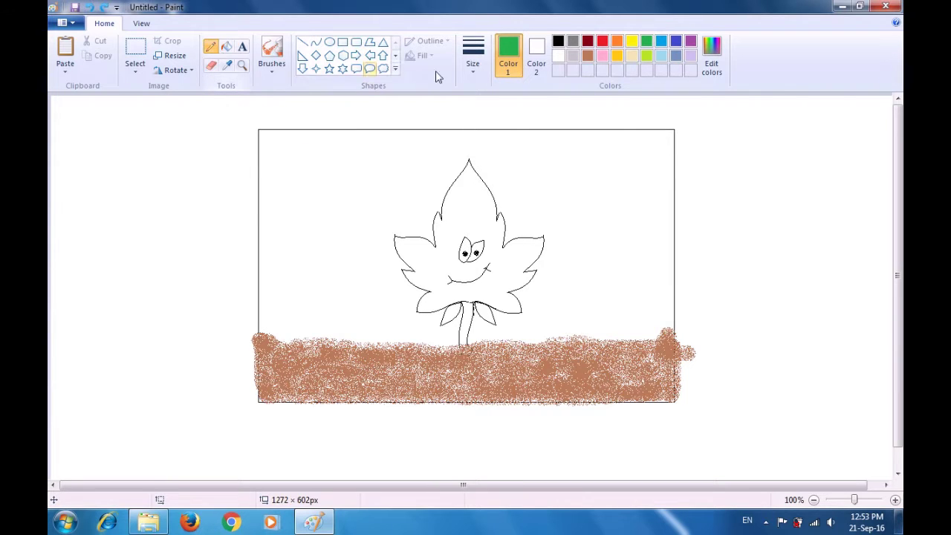
pyautogui.click(559, 43)
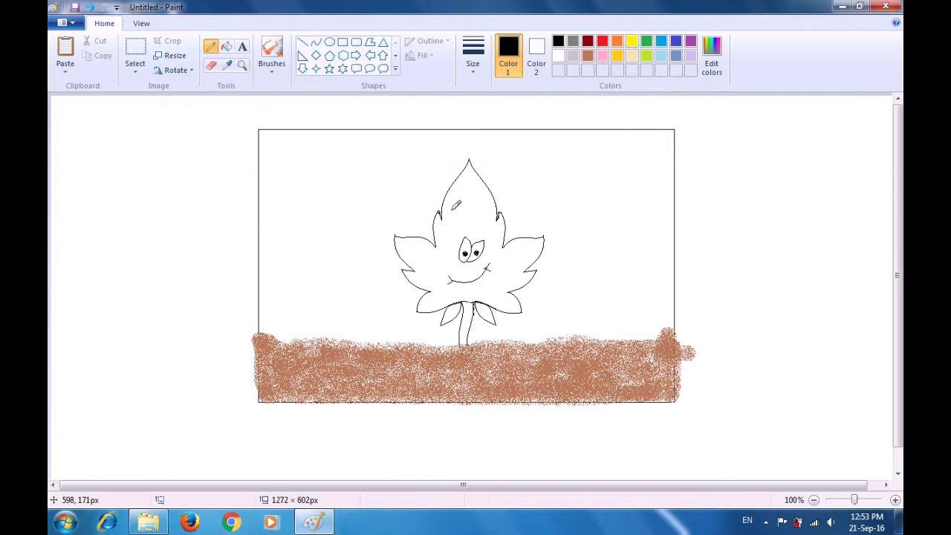
pyautogui.click(646, 41)
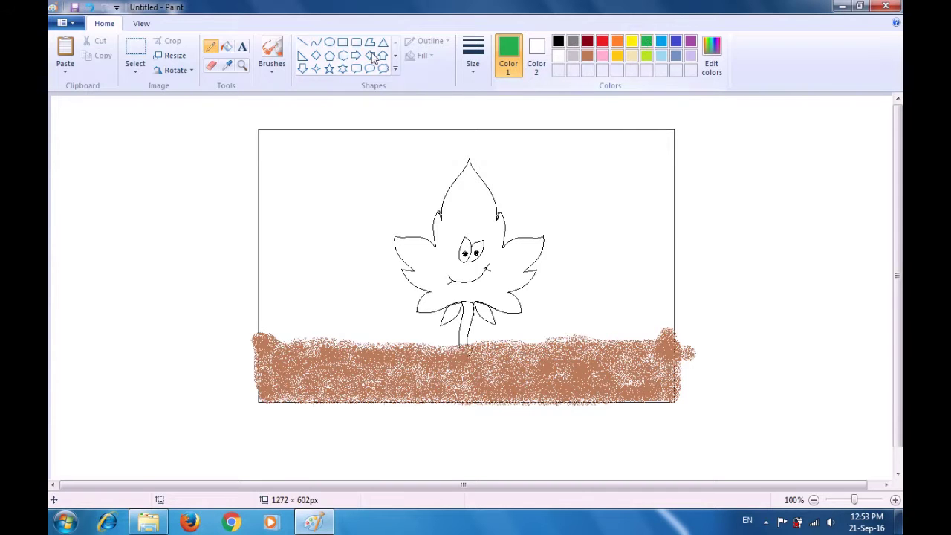
pyautogui.click(228, 47)
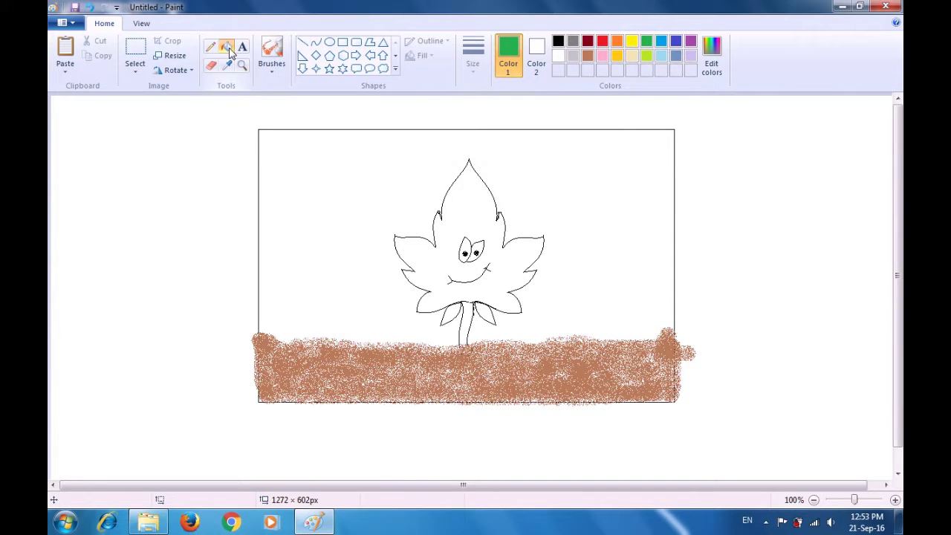
pyautogui.click(473, 213)
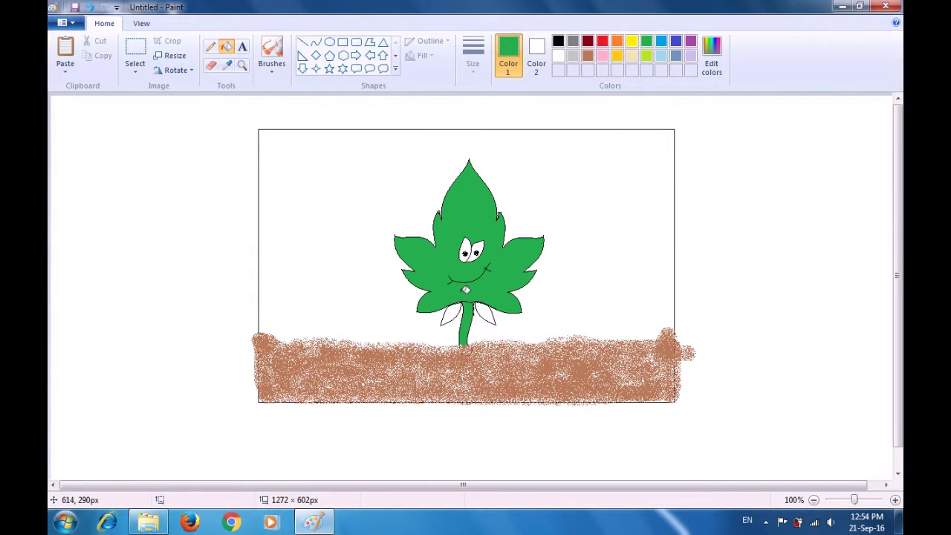
pyautogui.click(455, 312)
pyautogui.click(489, 312)
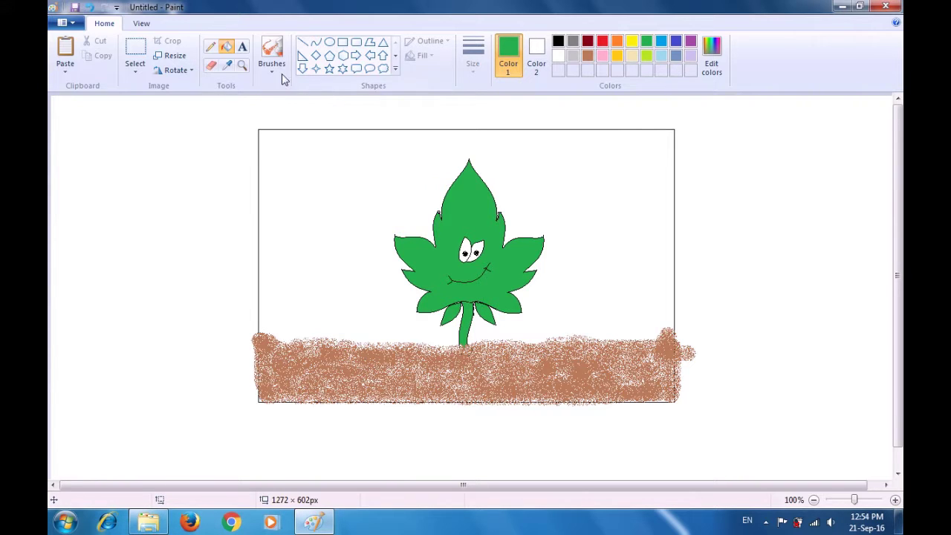
# Step: Try to fill the stem below the leaf with brown
pyautogui.click(211, 48)
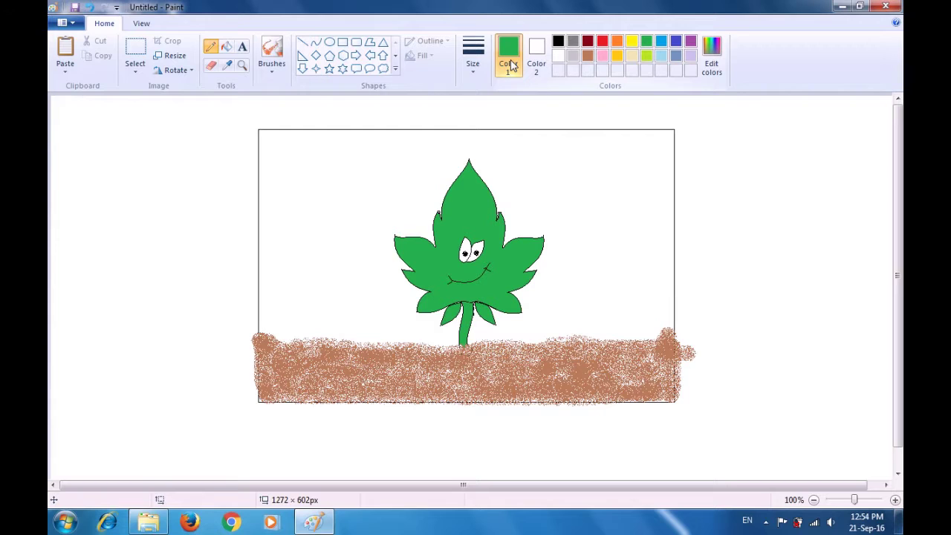
pyautogui.click(558, 42)
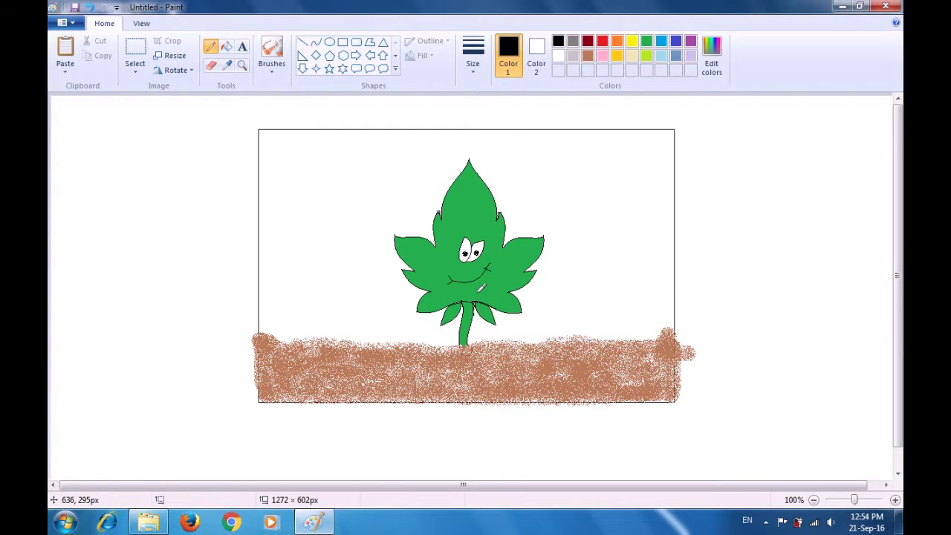
pyautogui.click(587, 60)
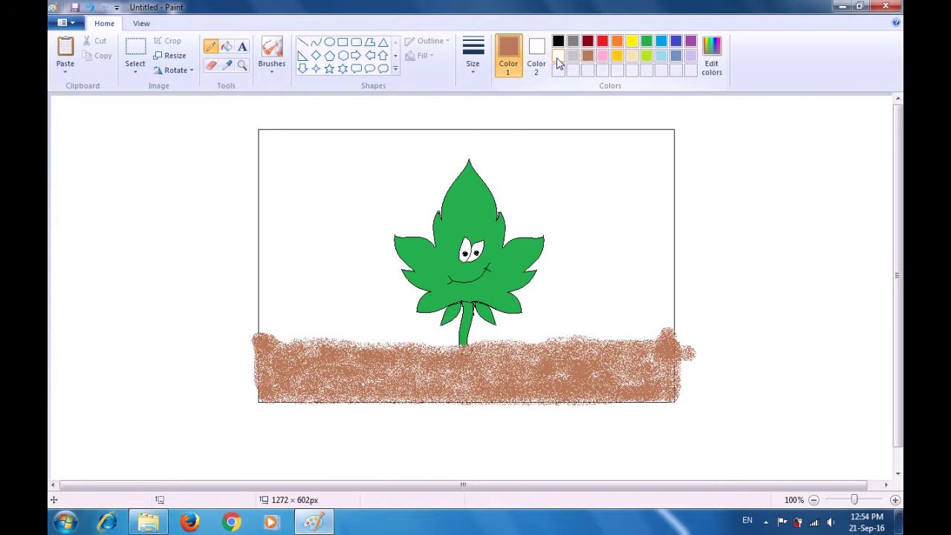
pyautogui.click(227, 47)
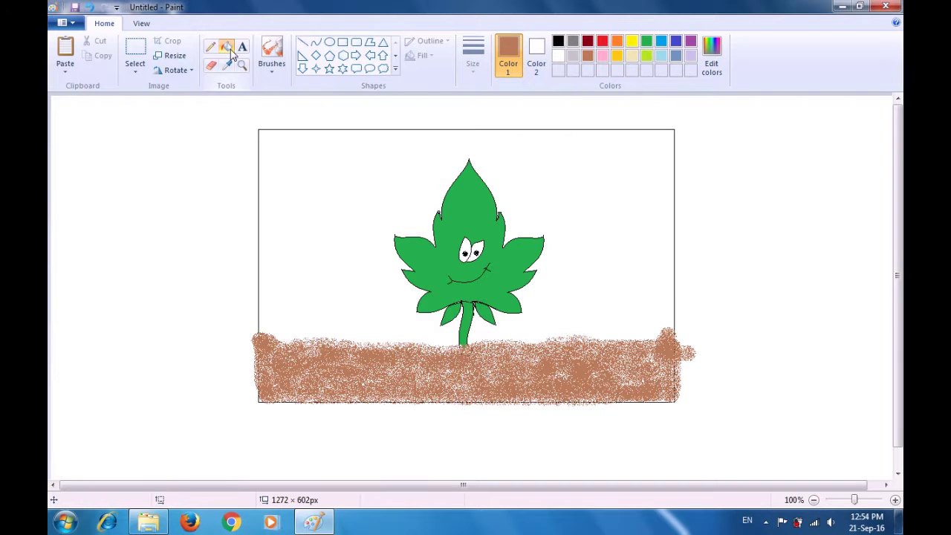
pyautogui.click(231, 49)
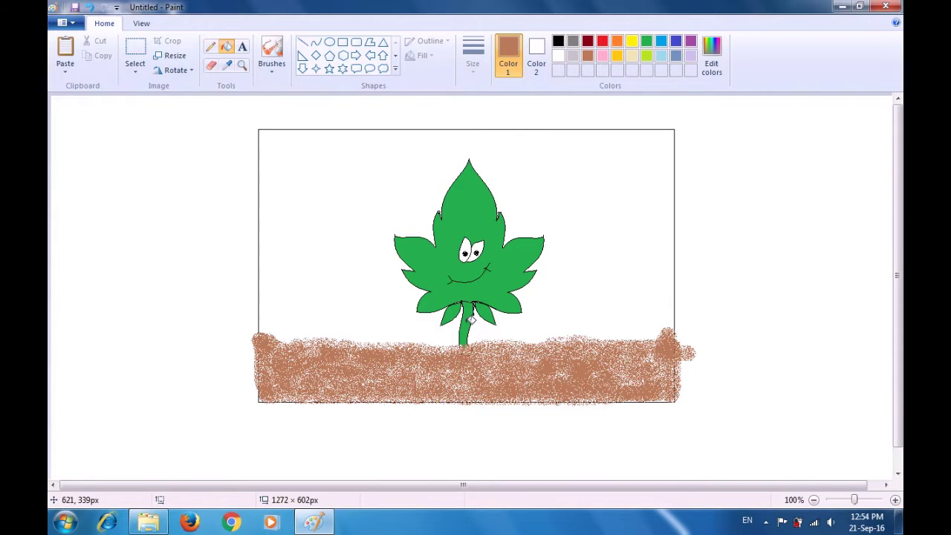
pyautogui.click(471, 319)
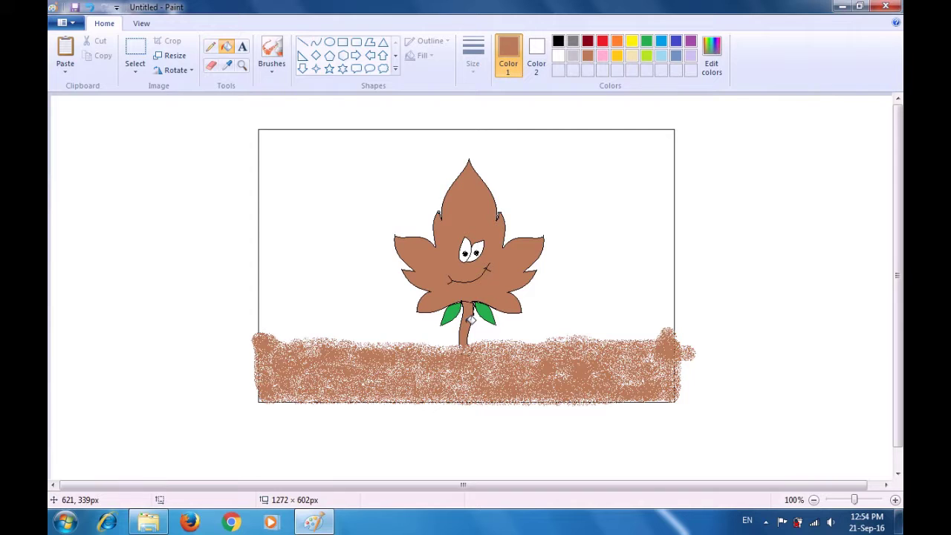
pyautogui.hotkey('ctrl', 'z')
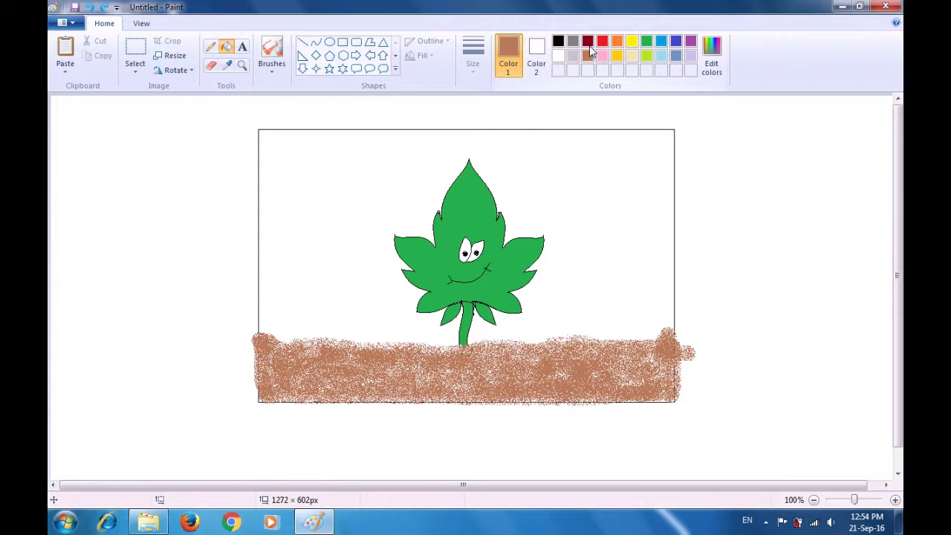
# Step: Fill both of the leaf's eyes with yellow
pyautogui.click(632, 42)
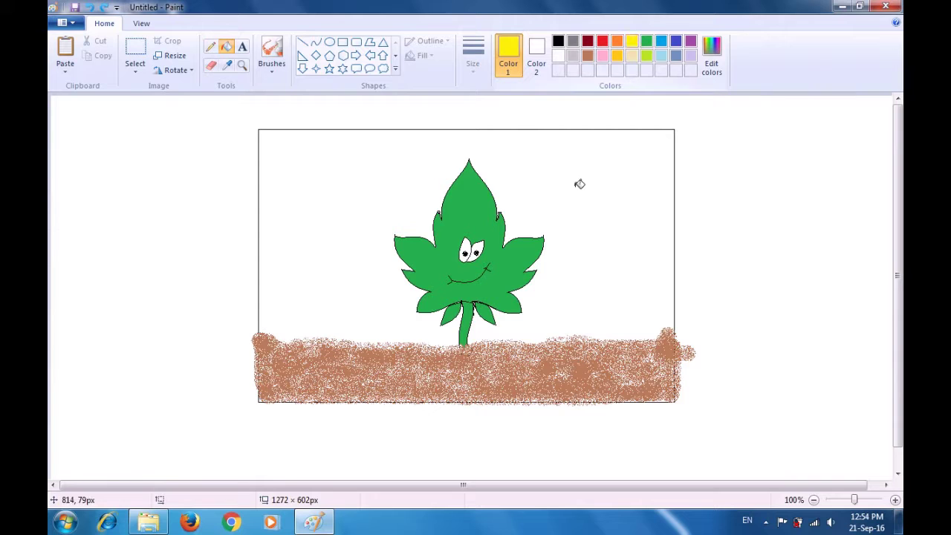
pyautogui.click(468, 248)
pyautogui.click(478, 246)
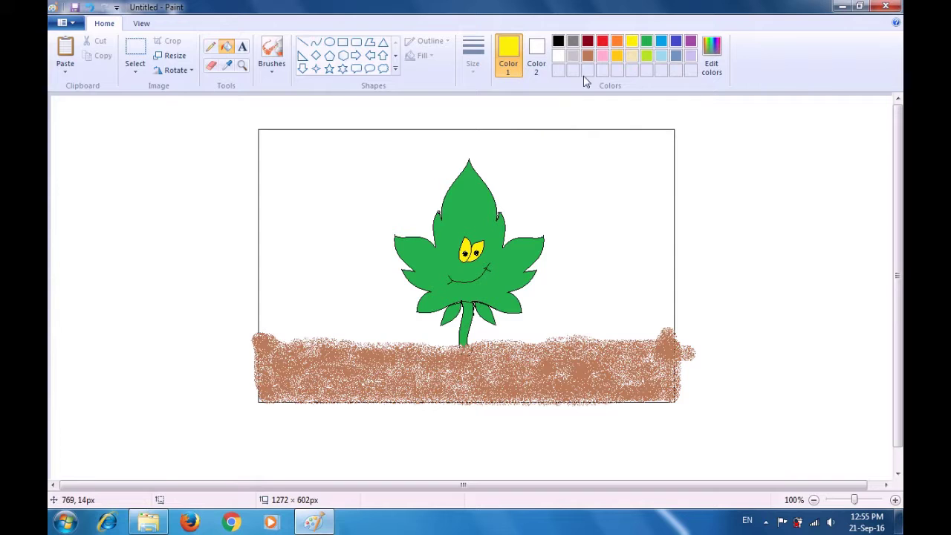
# Step: Paint a small green sprout with two leafy branches near the ground's left end using the Airbrush, finishing it with the second-thinnest size
pyautogui.click(647, 42)
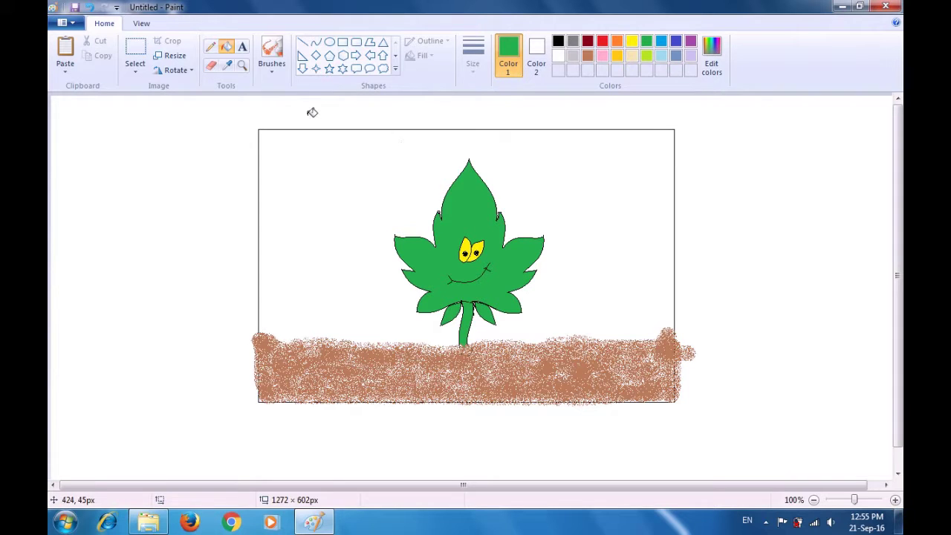
pyautogui.click(272, 69)
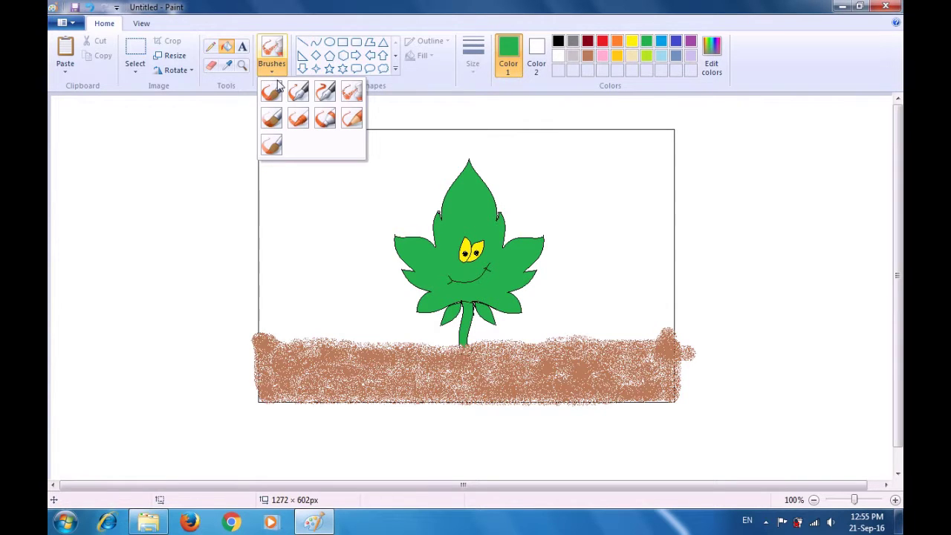
pyautogui.click(351, 90)
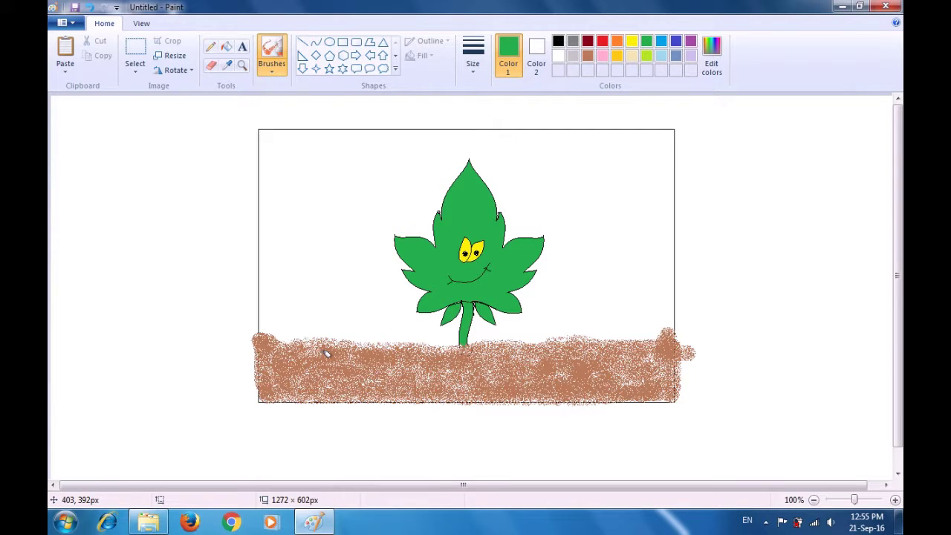
pyautogui.moveTo(317, 356); pyautogui.dragTo(334, 320)
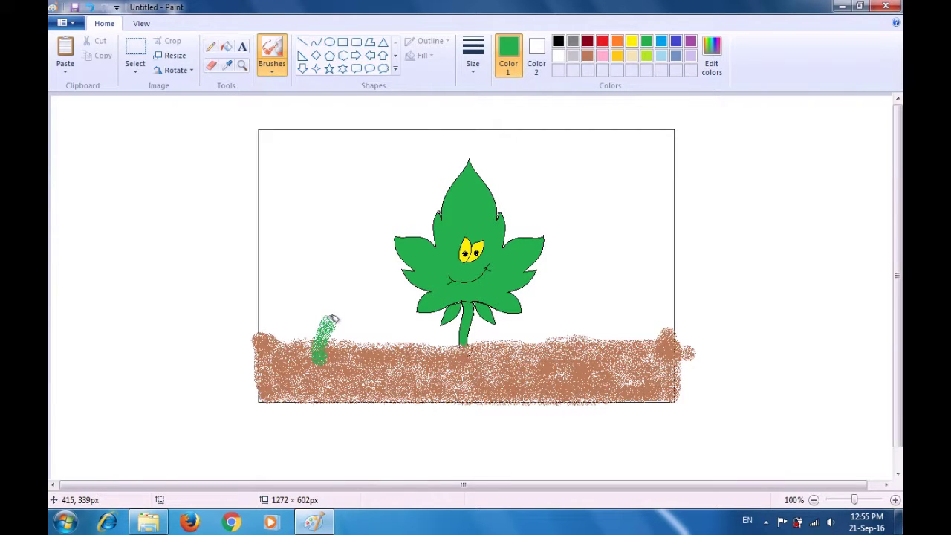
pyautogui.click(476, 79)
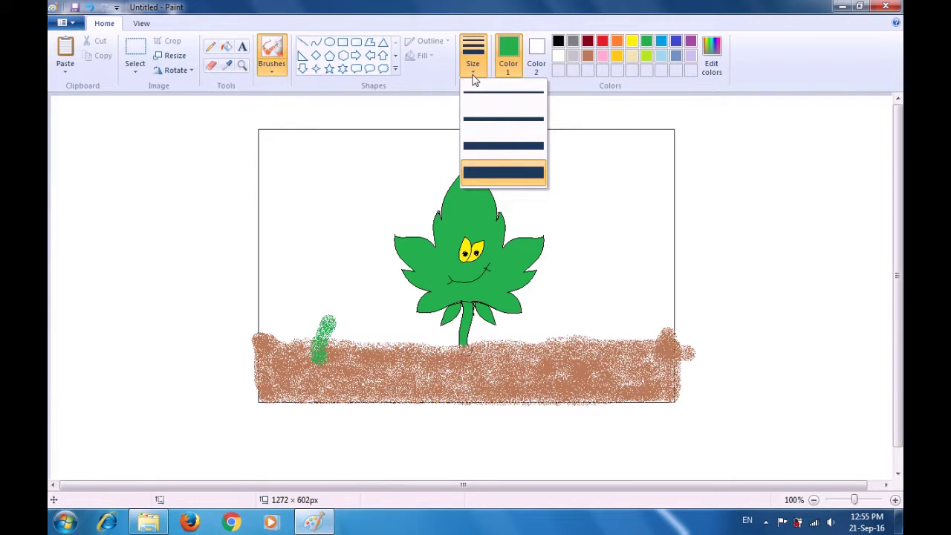
pyautogui.click(480, 125)
pyautogui.moveTo(318, 355)
pyautogui.mouseDown()
pyautogui.moveTo(293, 312)
pyautogui.moveTo(302, 304)
pyautogui.moveTo(299, 317)
pyautogui.moveTo(310, 310)
pyautogui.moveTo(313, 333)
pyautogui.moveTo(286, 323)
pyautogui.moveTo(298, 312)
pyautogui.moveTo(282, 312)
pyautogui.moveTo(289, 335)
pyautogui.moveTo(300, 324)
pyautogui.moveTo(290, 322)
pyautogui.moveTo(295, 305)
pyautogui.moveTo(329, 310)
pyautogui.moveTo(333, 297)
pyautogui.moveTo(335, 309)
pyautogui.moveTo(349, 308)
pyautogui.moveTo(325, 318)
pyautogui.mouseUp()
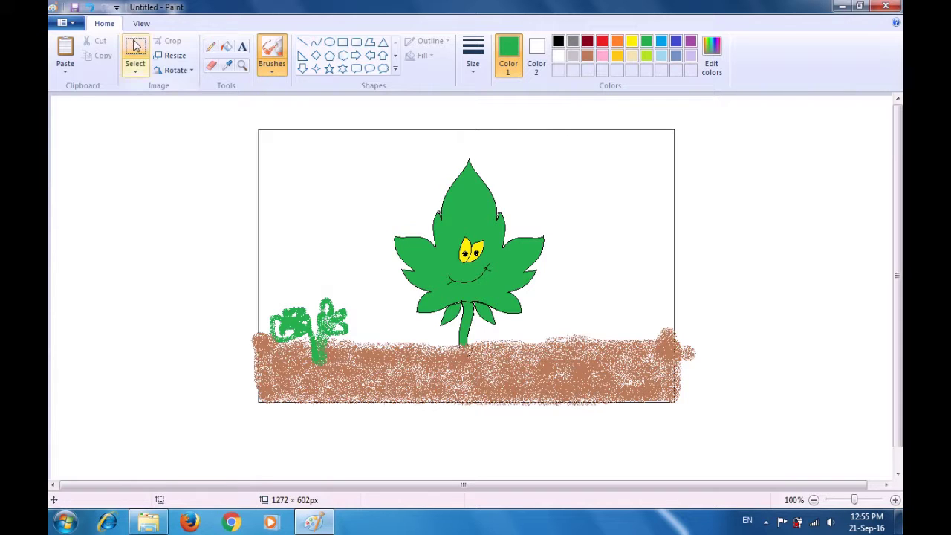
# Step: Copy the green sprout with its surroundings, paste it, shrink the copy to about 93 × 57 px and place it on the ground left of the stem
pyautogui.click(135, 47)
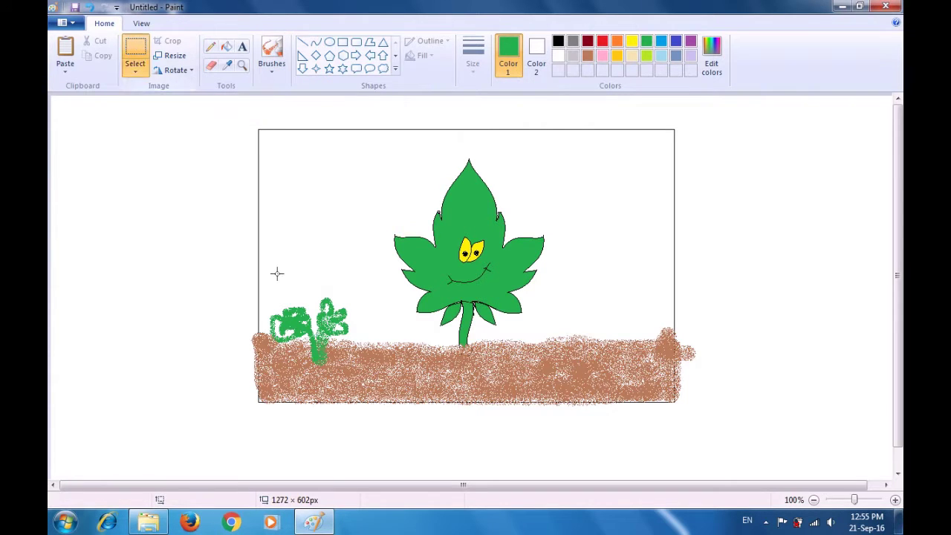
pyautogui.moveTo(266, 291); pyautogui.dragTo(360, 368)
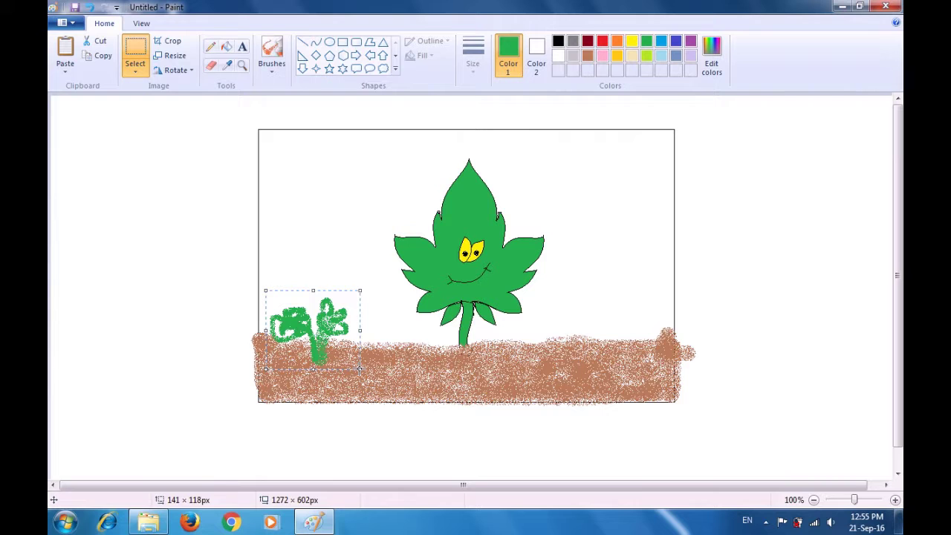
pyautogui.hotkey('ctrl', 'c')
pyautogui.hotkey('ctrl', 'v')
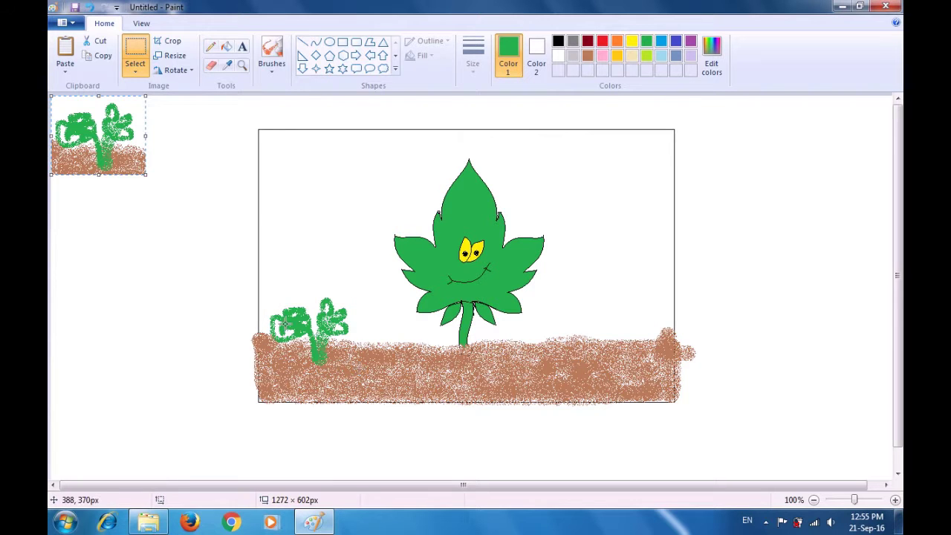
pyautogui.moveTo(106, 138); pyautogui.dragTo(400, 355)
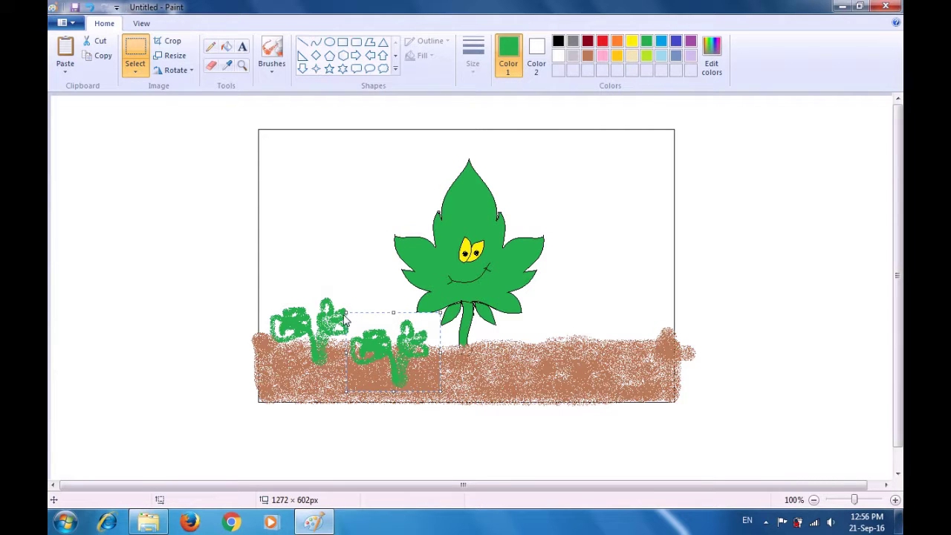
pyautogui.moveTo(346, 313); pyautogui.dragTo(372, 348)
pyautogui.moveTo(411, 378); pyautogui.dragTo(393, 378)
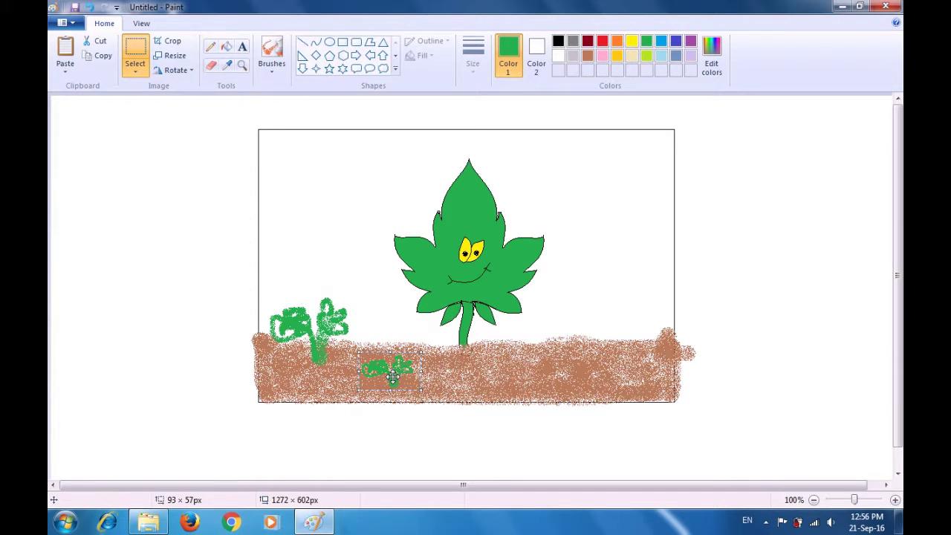
# Step: Paste another sprout, shrink it to about 60 × 45 px and place it in the ground's lower-left corner
pyautogui.hotkey('ctrl', 'v')
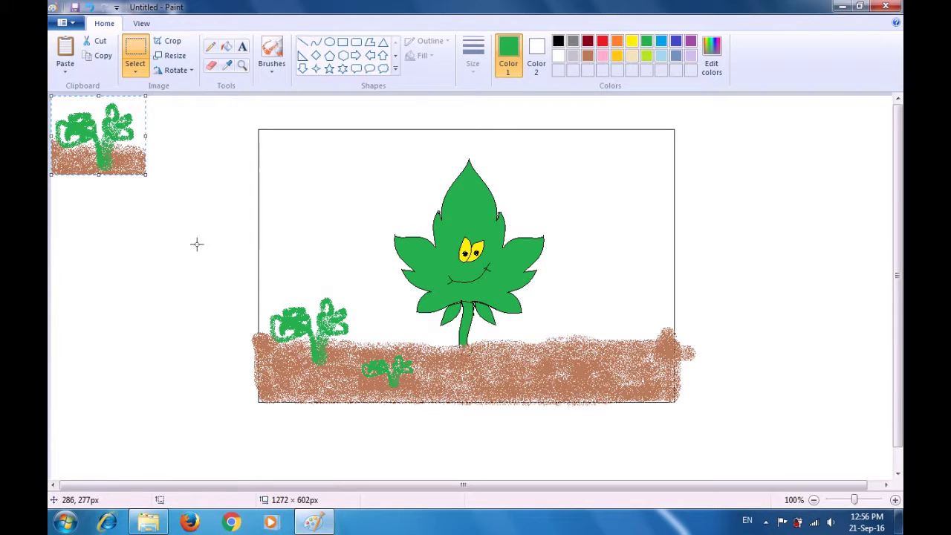
pyautogui.moveTo(118, 163); pyautogui.dragTo(283, 361)
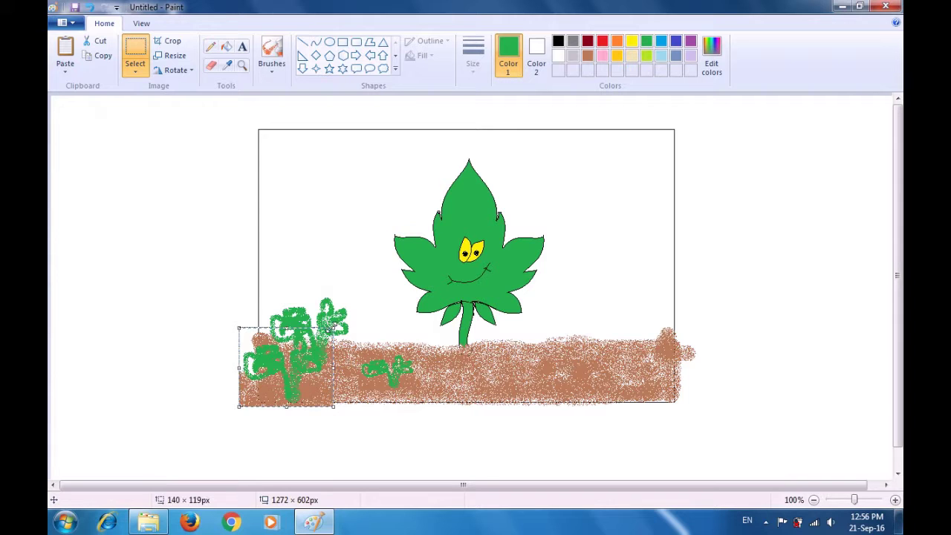
pyautogui.moveTo(286, 373)
pyautogui.mouseDown()
pyautogui.moveTo(277, 387)
pyautogui.moveTo(293, 385)
pyautogui.mouseUp()
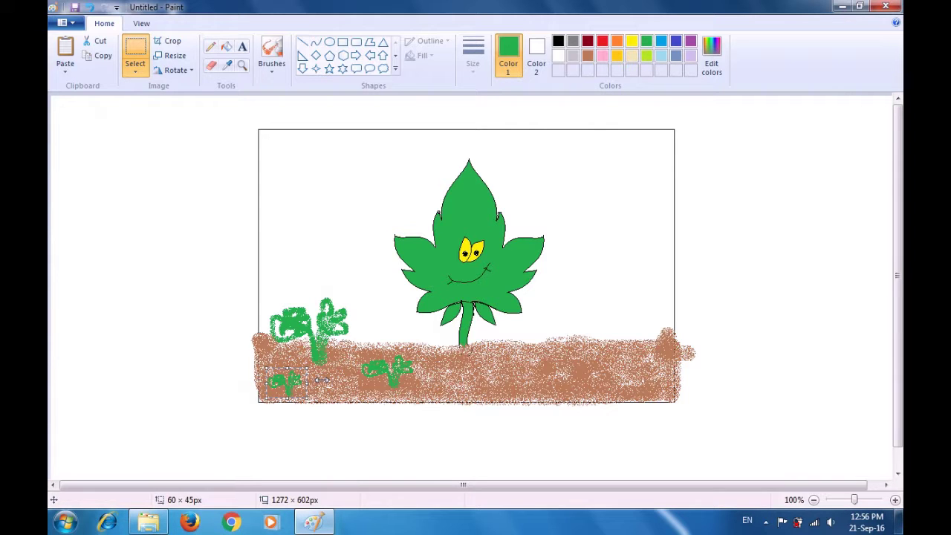
# Step: Paste another sprout, shrink it to about 101 × 61 px and place it just right of the leaf's stem
pyautogui.hotkey('ctrl', 'v')
pyautogui.moveTo(142, 159); pyautogui.dragTo(609, 363)
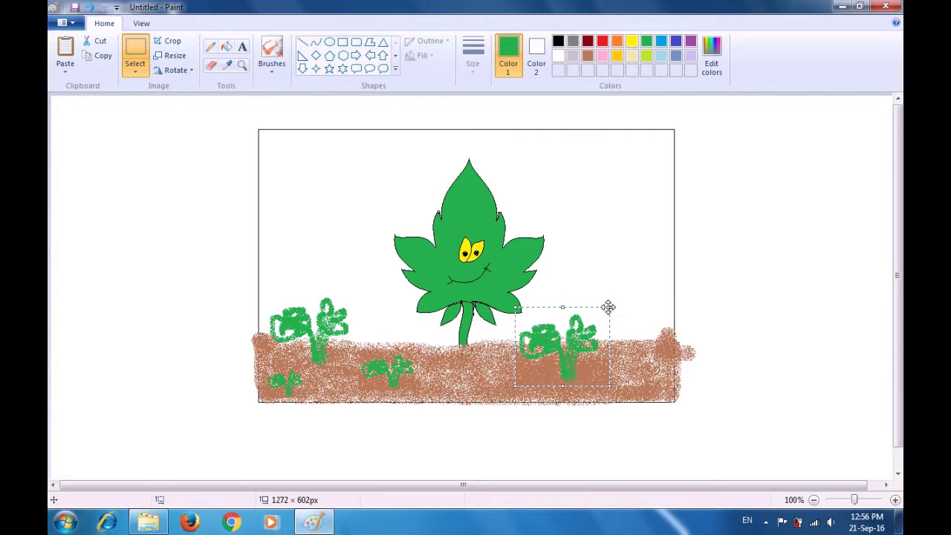
pyautogui.moveTo(609, 305); pyautogui.dragTo(509, 346)
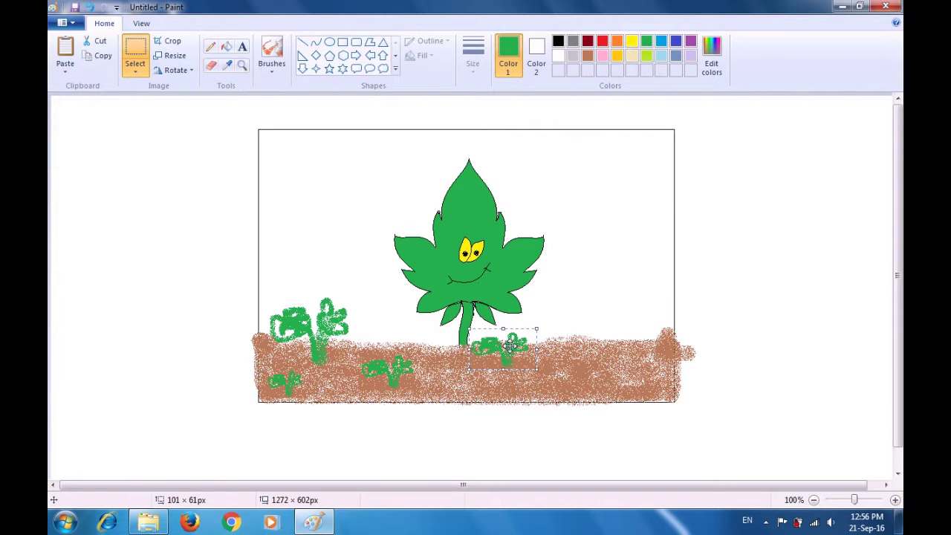
# Step: Paste another sprout, shrink it to about 60 × 51 px and place it in the ground's lower-right corner
pyautogui.hotkey('ctrl', 'v')
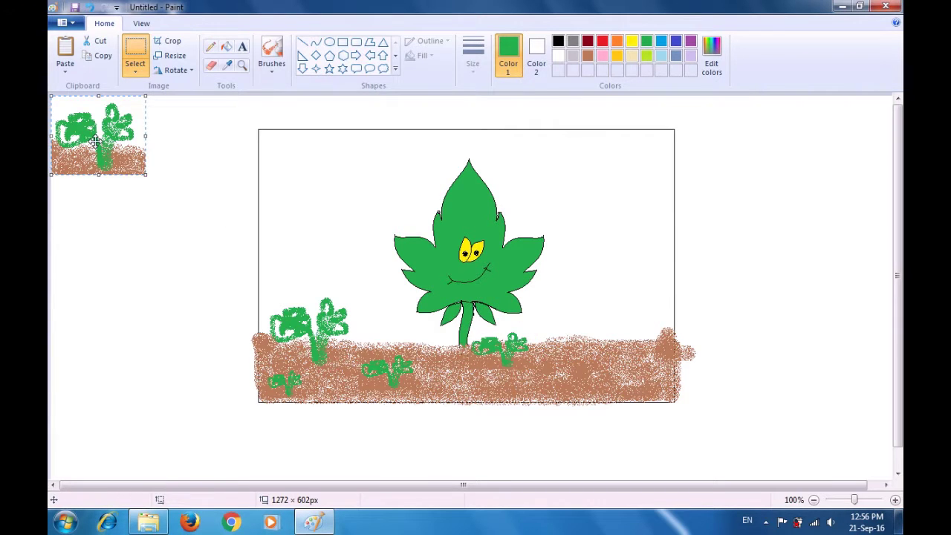
pyautogui.moveTo(97, 142); pyautogui.dragTo(591, 349)
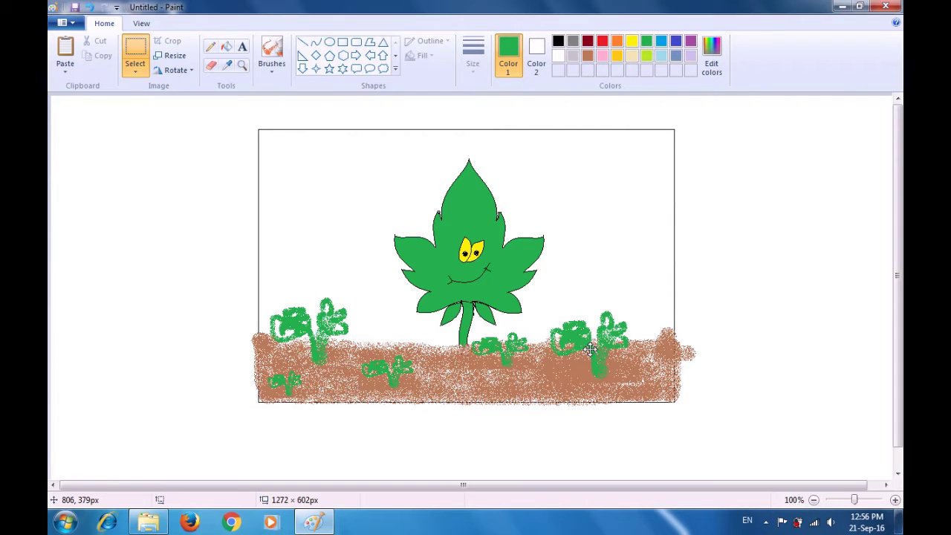
pyautogui.moveTo(547, 303); pyautogui.dragTo(650, 384)
pyautogui.hotkey('ctrl', 'z')
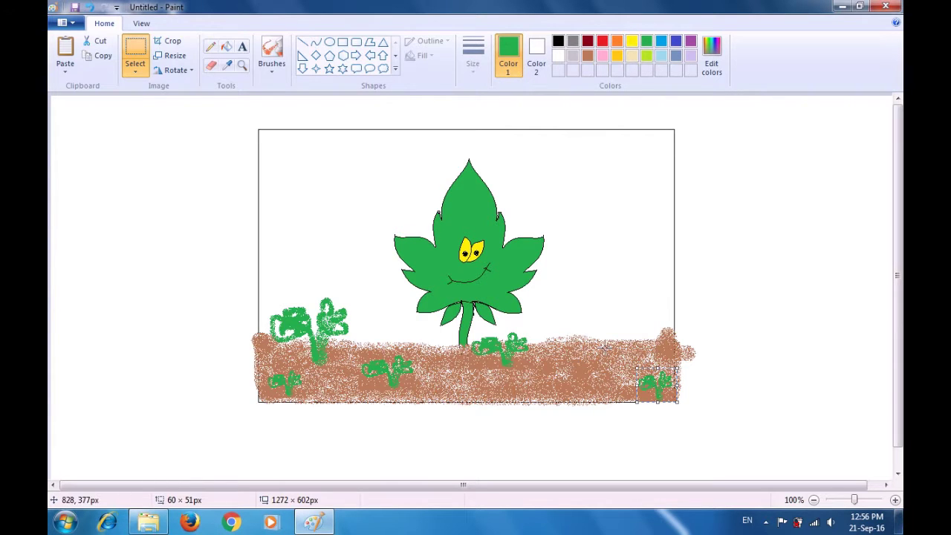
# Step: Paste another sprout, shrink it to about 72 × 53 px and place it on the ground just left of the lower-right sprout
pyautogui.hotkey('ctrl', 'v')
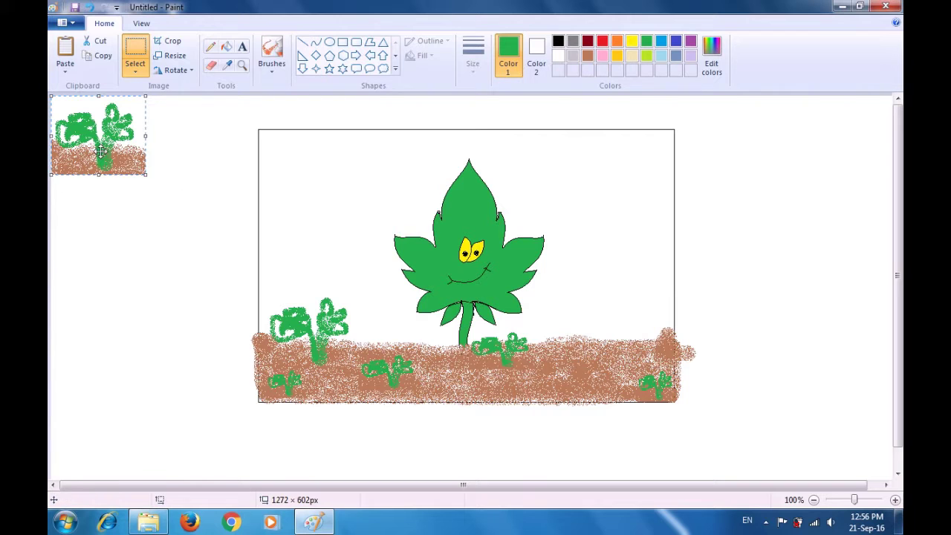
pyautogui.moveTo(100, 150); pyautogui.dragTo(584, 370)
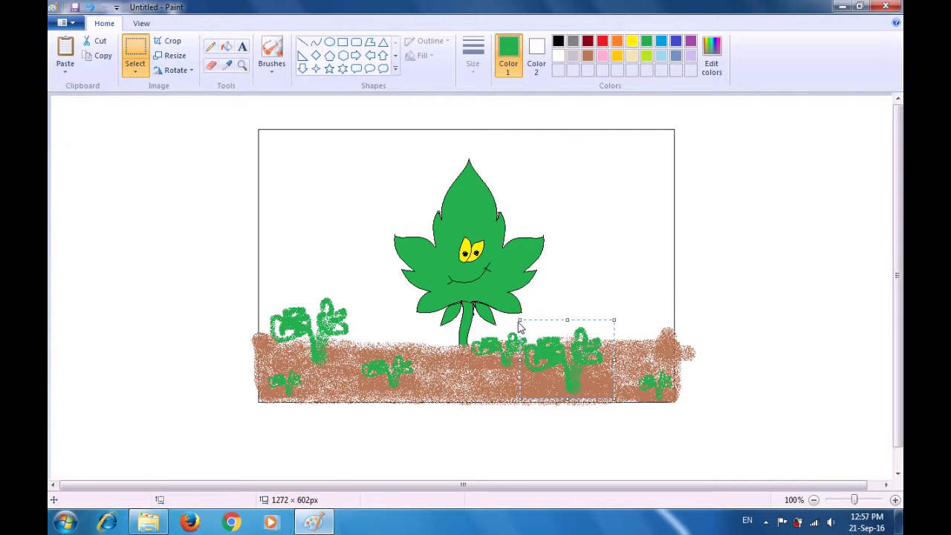
pyautogui.moveTo(520, 320); pyautogui.dragTo(563, 362)
pyautogui.click(591, 373)
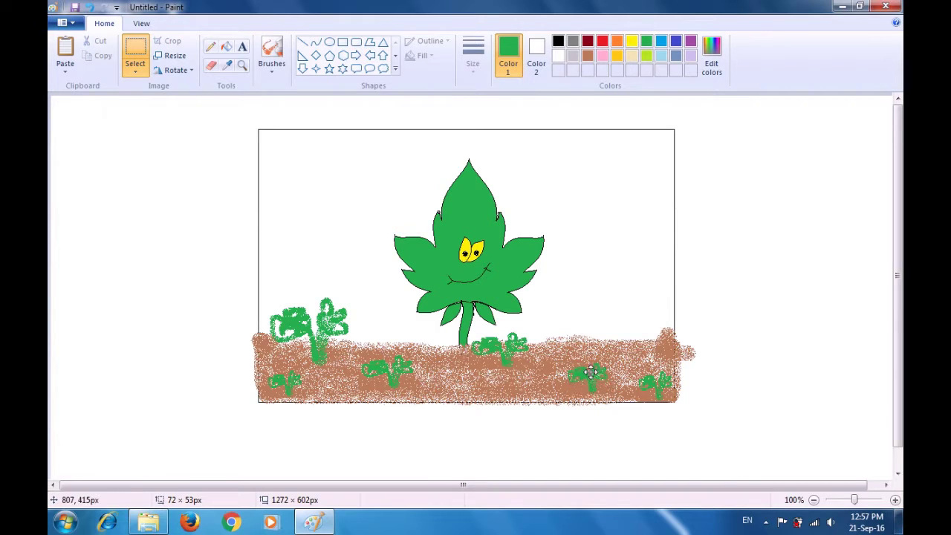
pyautogui.click(529, 370)
# Step: Paste one more sprout, shrink it to about 90 × 43 px and place it on the ground directly below the leaf's stem
pyautogui.hotkey('ctrl', 'v')
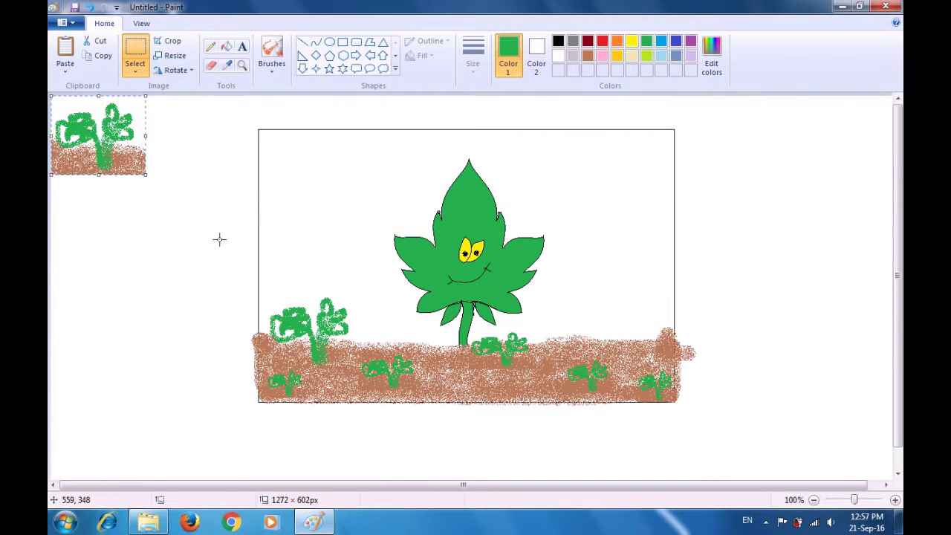
pyautogui.moveTo(115, 152); pyautogui.dragTo(451, 360)
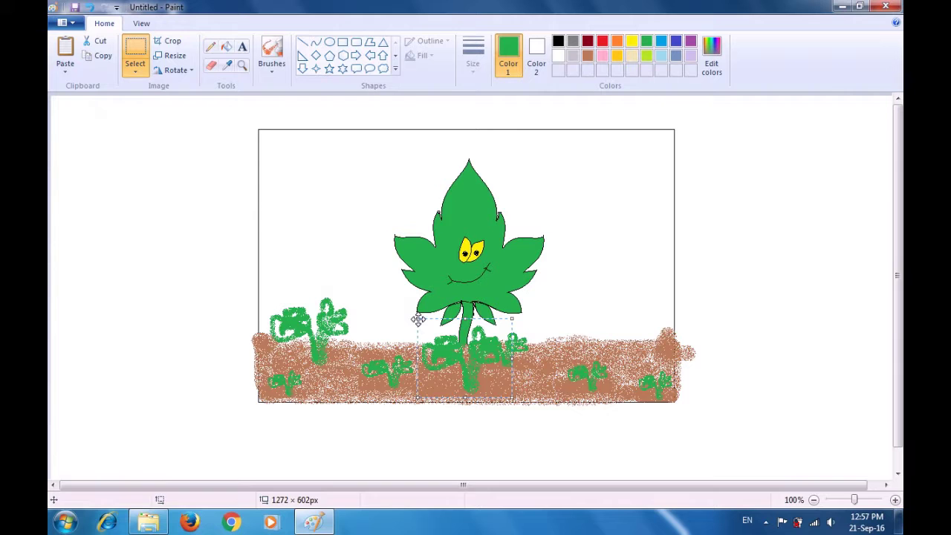
pyautogui.moveTo(449, 364); pyautogui.dragTo(462, 379)
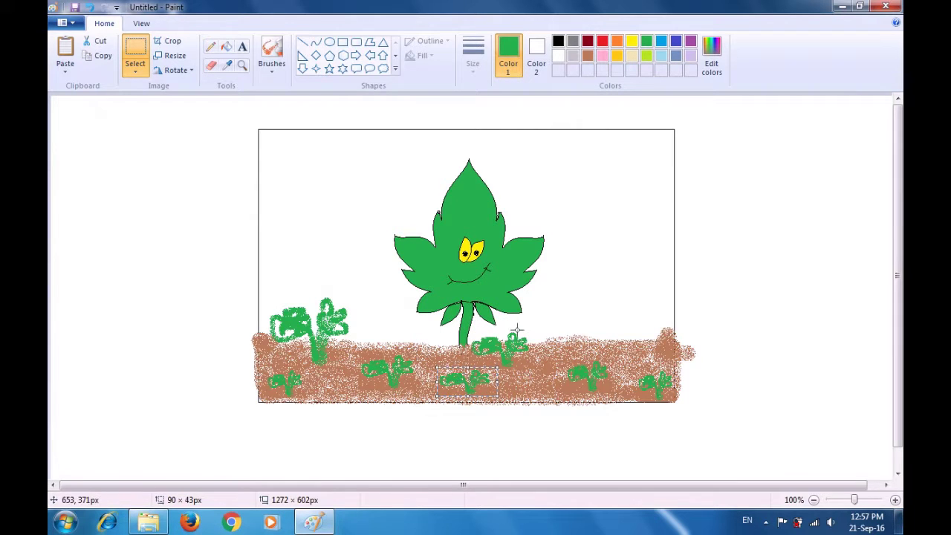
pyautogui.click(590, 313)
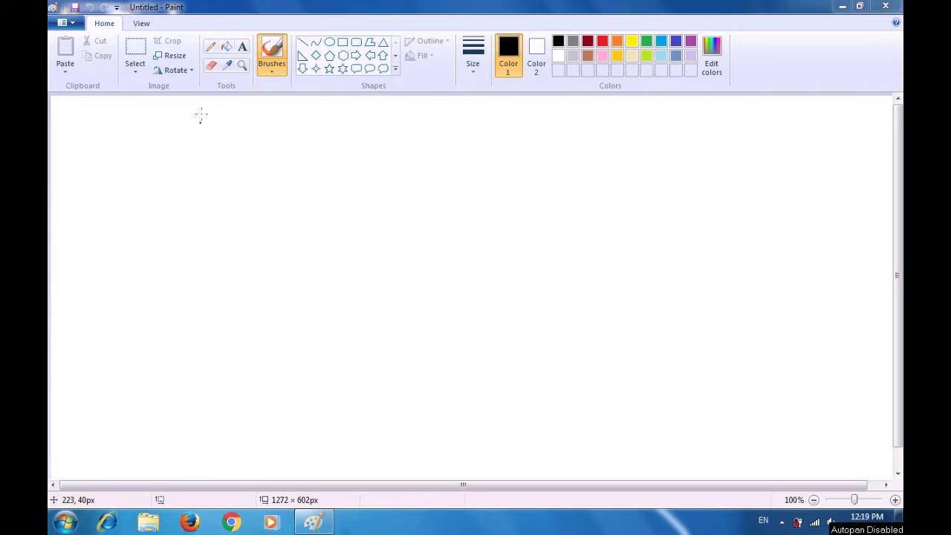
# Step: Fill the entire blank canvas of the new drawing with indigo
pyautogui.click(227, 49)
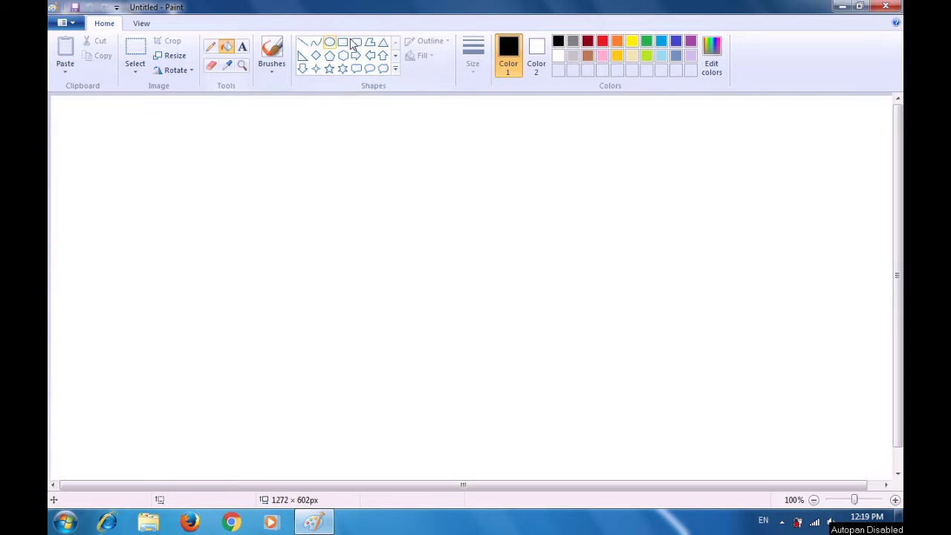
pyautogui.click(675, 42)
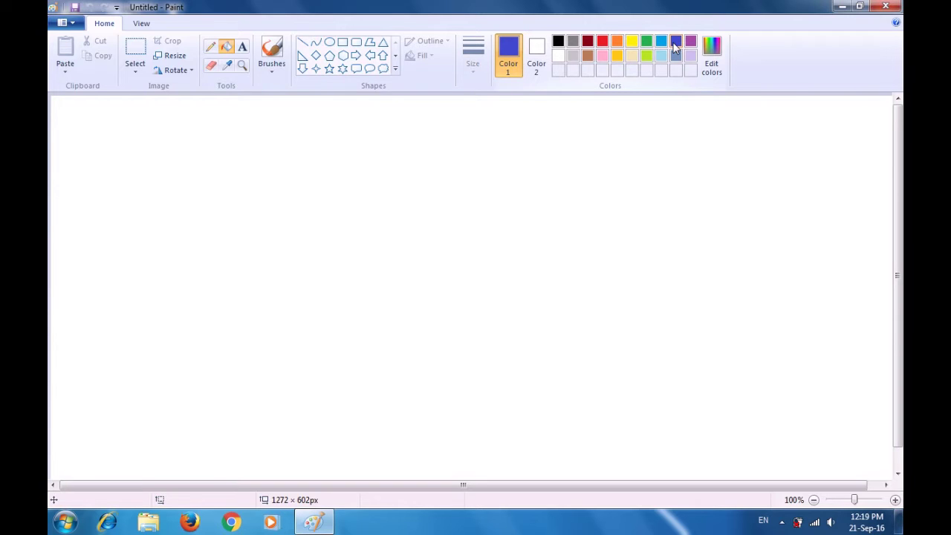
pyautogui.click(465, 251)
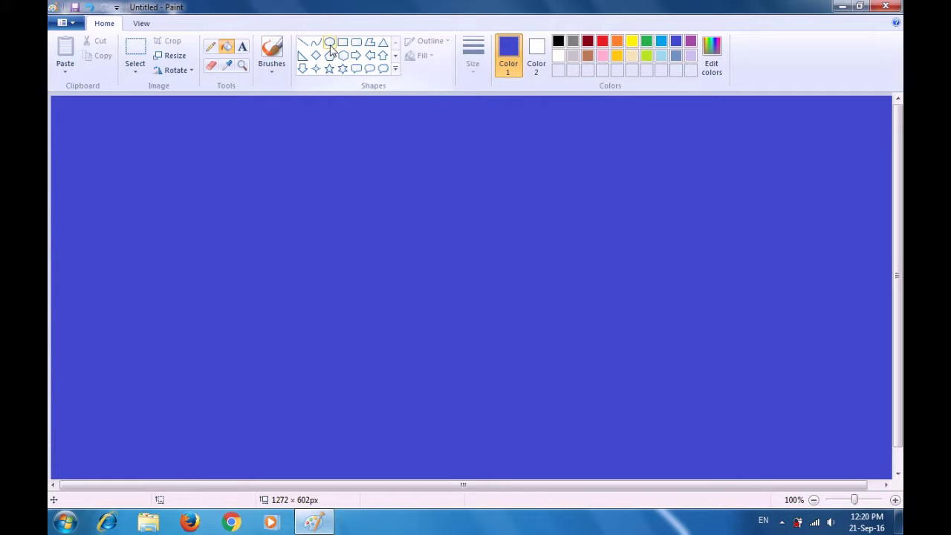
# Step: Draw a white-outlined oval about 130 × 101 px near the middle of the indigo canvas
pyautogui.click(332, 47)
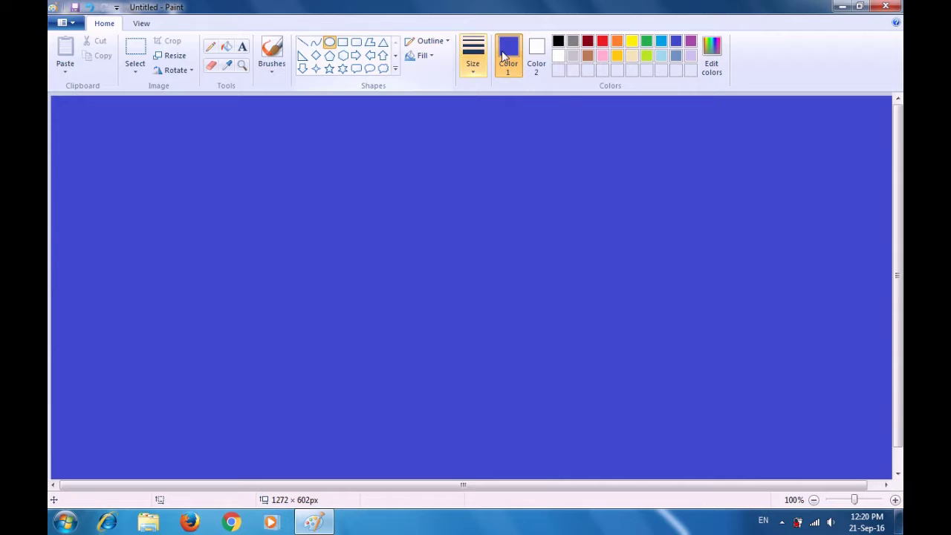
pyautogui.click(560, 60)
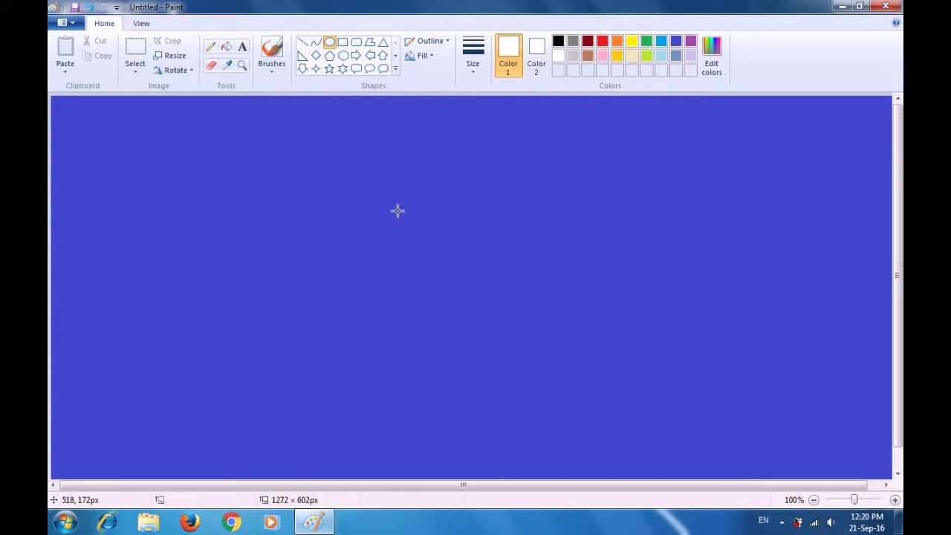
pyautogui.moveTo(396, 212)
pyautogui.mouseDown()
pyautogui.moveTo(418, 240)
pyautogui.moveTo(484, 279)
pyautogui.mouseUp()
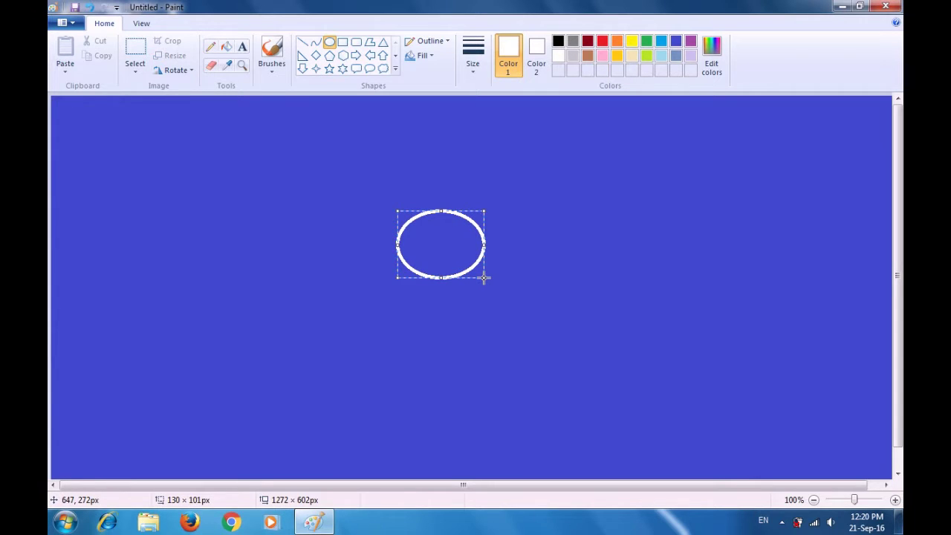
pyautogui.click(530, 262)
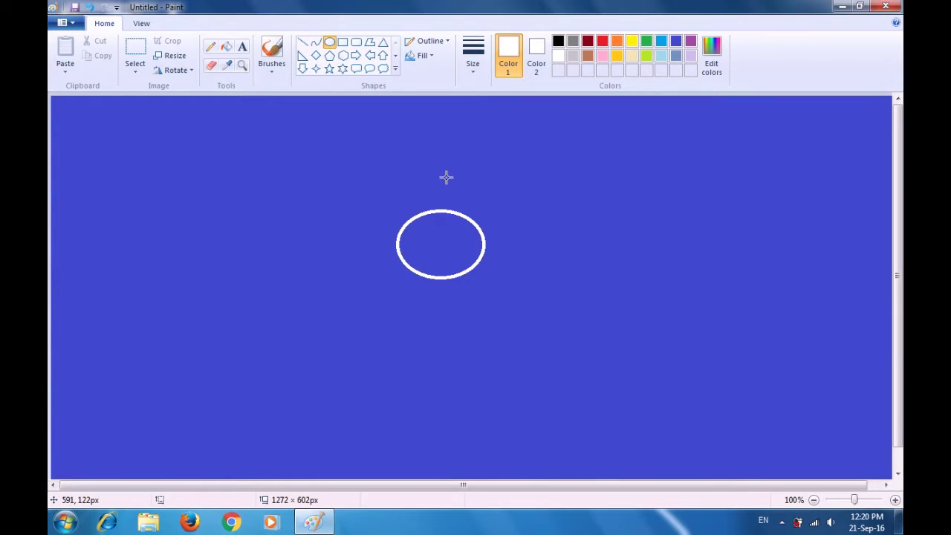
# Step: Set the background colour to indigo and delete the oval's upper half with a rectangular selection about 195 × 80 px
pyautogui.click(538, 50)
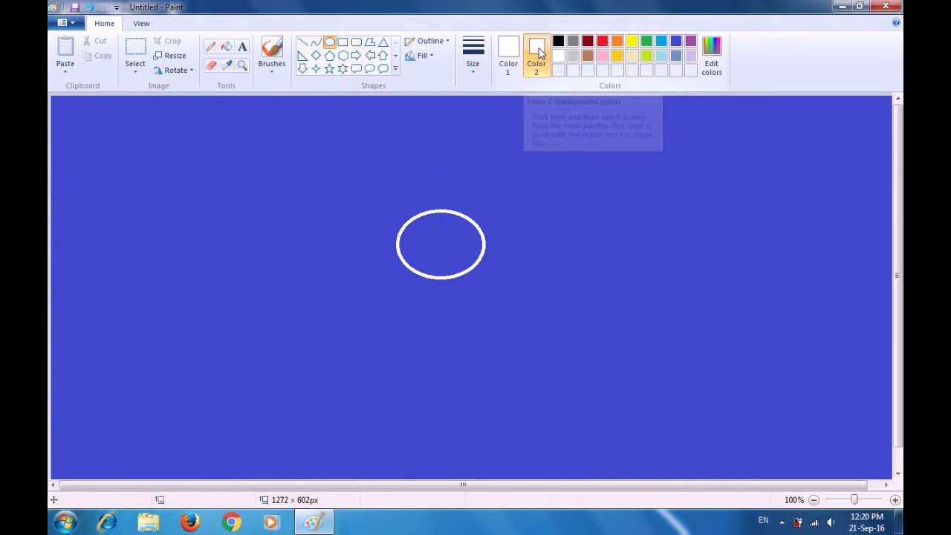
pyautogui.click(678, 43)
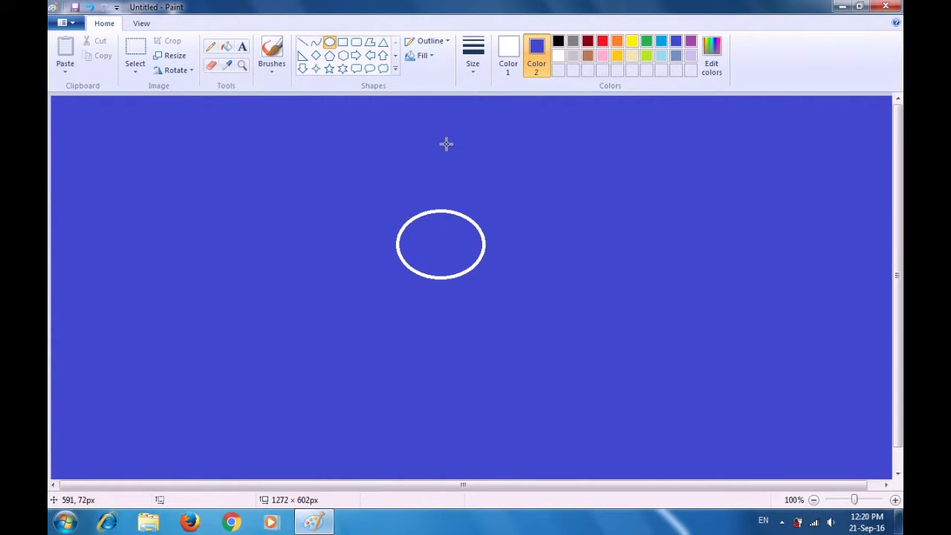
pyautogui.click(134, 52)
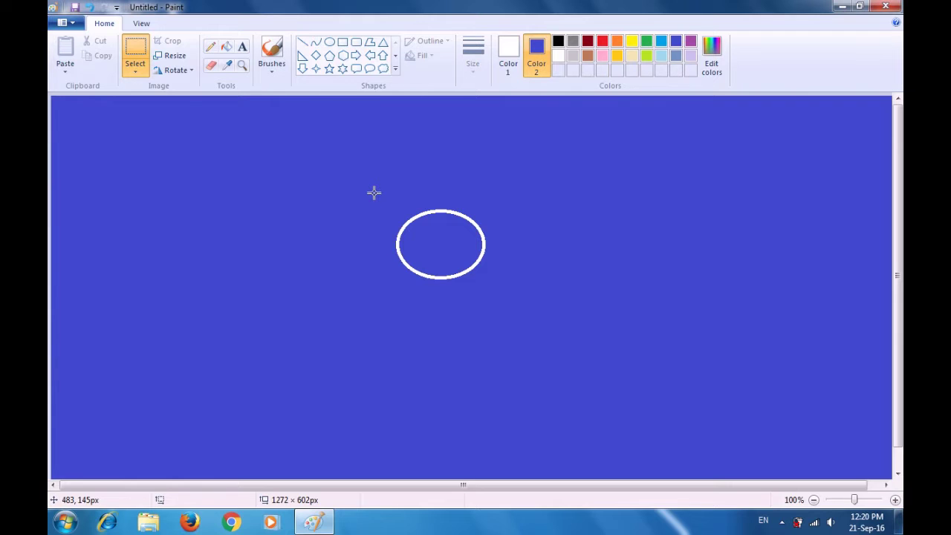
pyautogui.moveTo(374, 193); pyautogui.dragTo(504, 245)
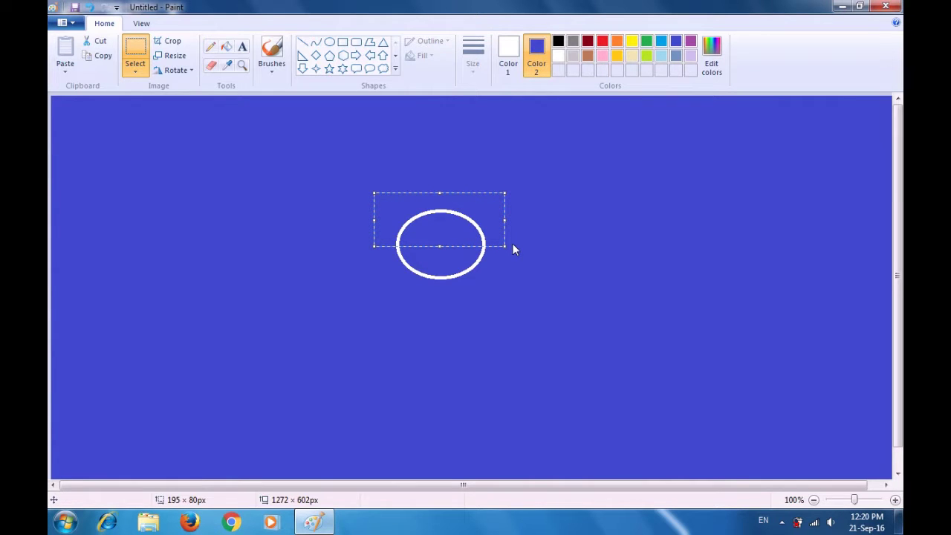
pyautogui.press('Delete')
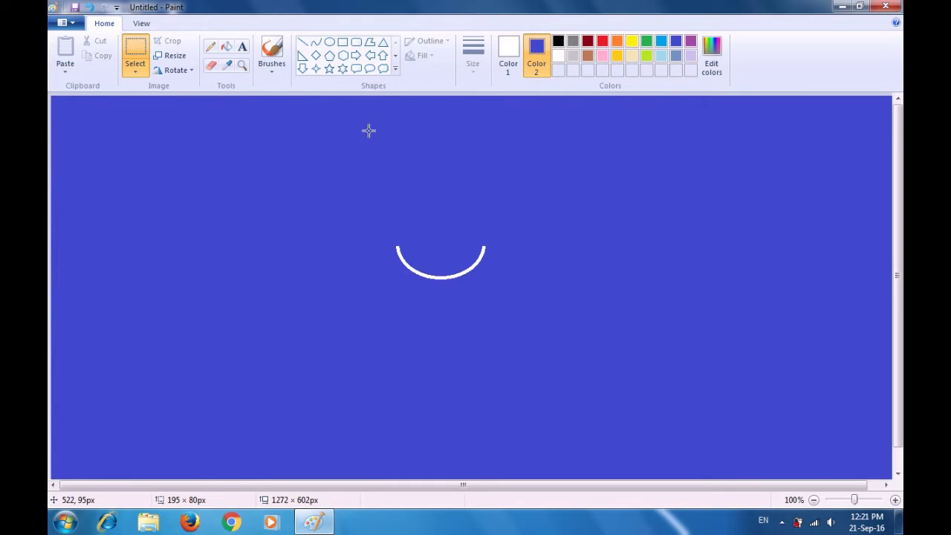
# Step: Draw a white curve about 63 × 57 px from the arc's left end up to the head's top, bulging outward
pyautogui.click(318, 47)
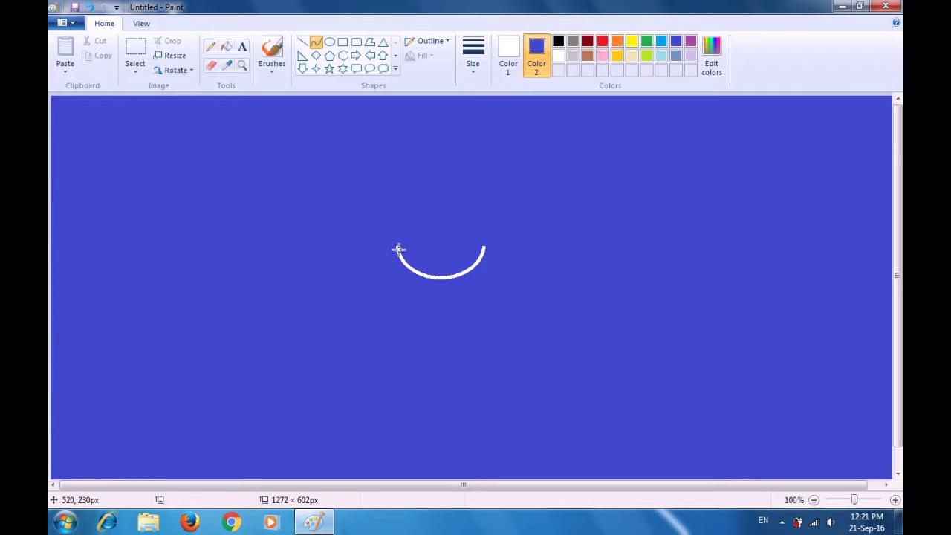
pyautogui.moveTo(397, 247); pyautogui.dragTo(433, 210)
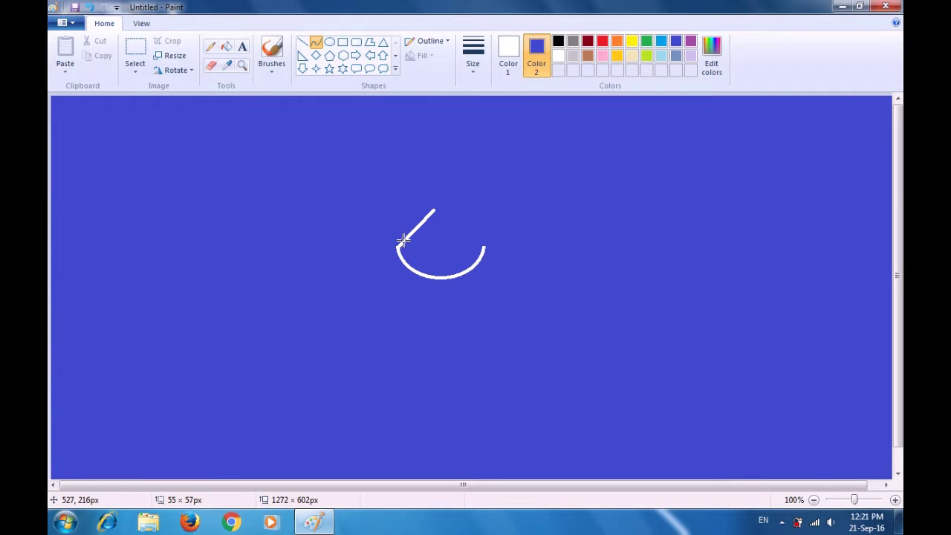
pyautogui.moveTo(397, 240); pyautogui.dragTo(409, 207)
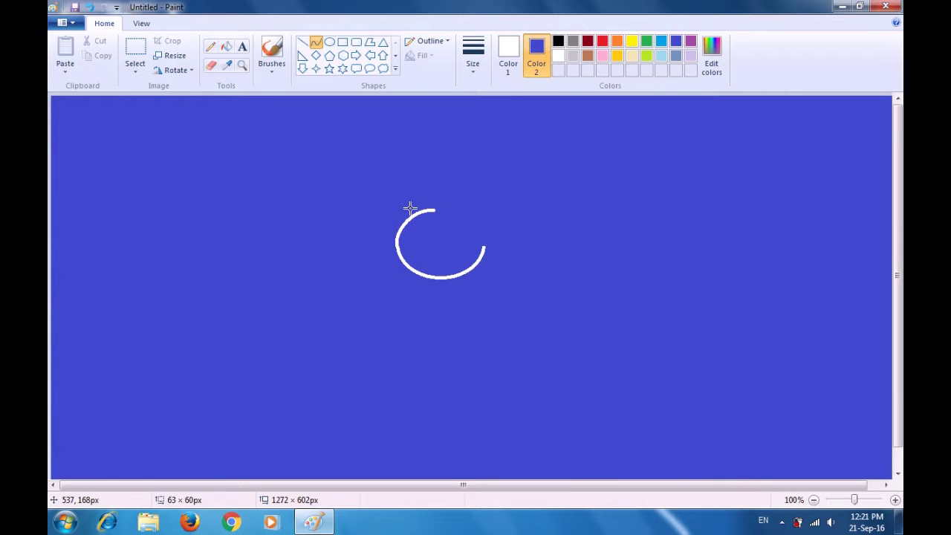
pyautogui.moveTo(409, 208); pyautogui.dragTo(413, 213)
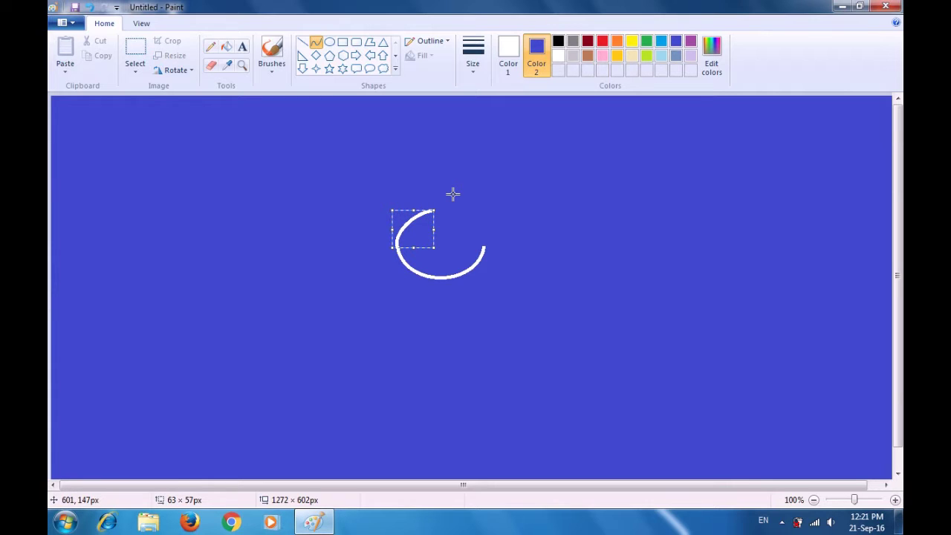
pyautogui.click(453, 194)
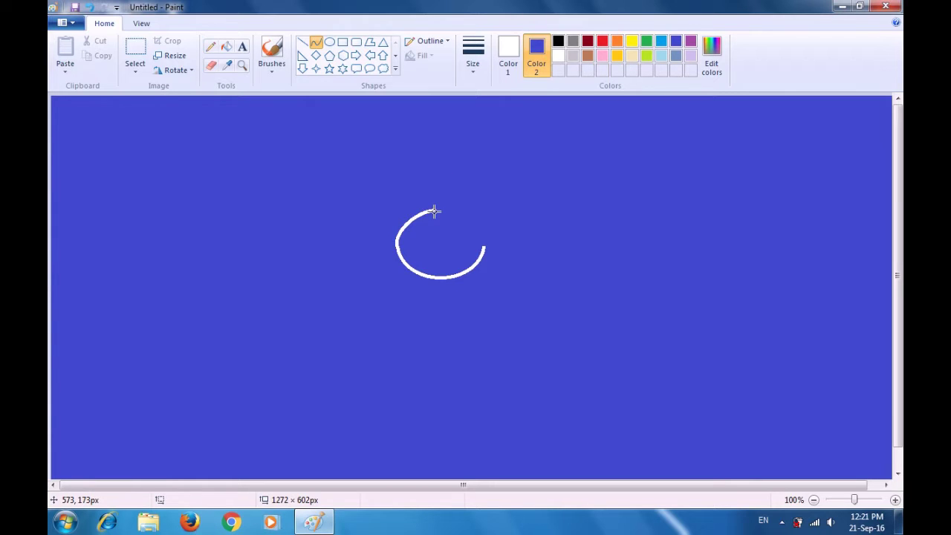
# Step: Close the head outline with a white outward-bulging curve about 72 × 53 px from its top to the arc's right end
pyautogui.moveTo(435, 211); pyautogui.dragTo(484, 244)
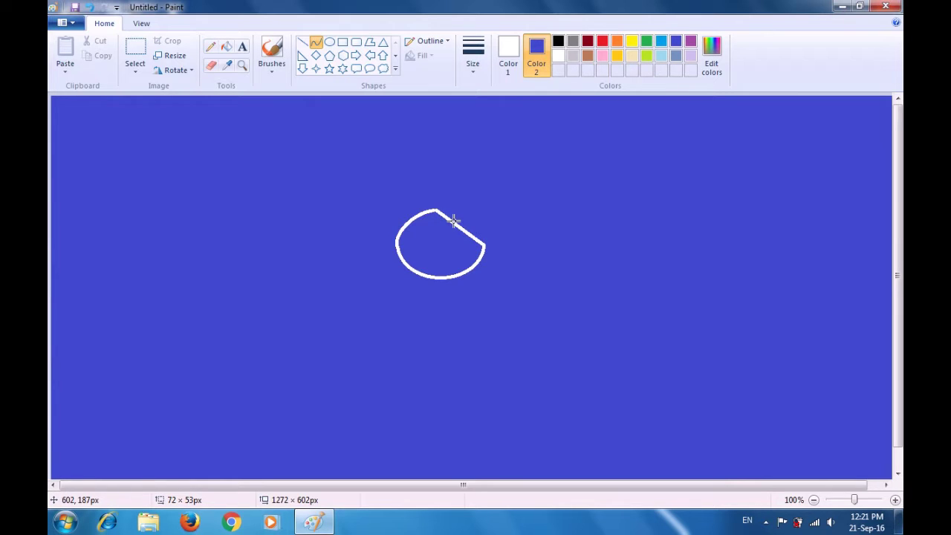
pyautogui.moveTo(459, 220)
pyautogui.mouseDown()
pyautogui.moveTo(487, 232)
pyautogui.moveTo(476, 221)
pyautogui.mouseUp()
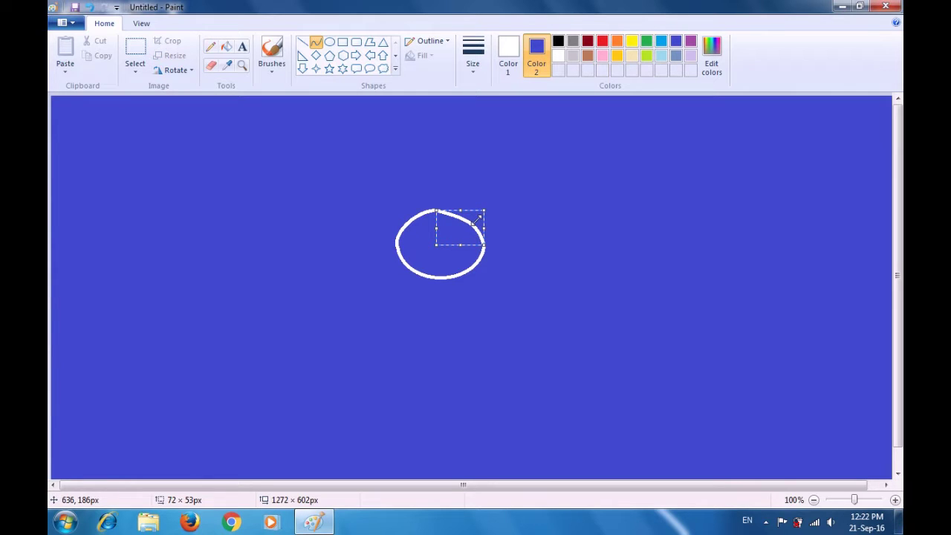
pyautogui.click(534, 209)
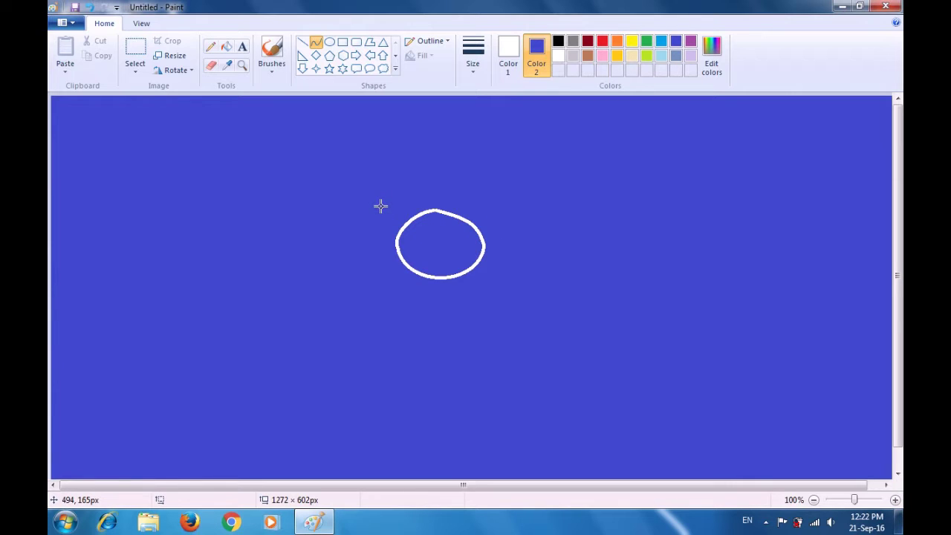
# Step: Draw a pointed ear on the head's upper-left edge from two white curves meeting at an outward tip
pyautogui.moveTo(381, 206); pyautogui.dragTo(403, 224)
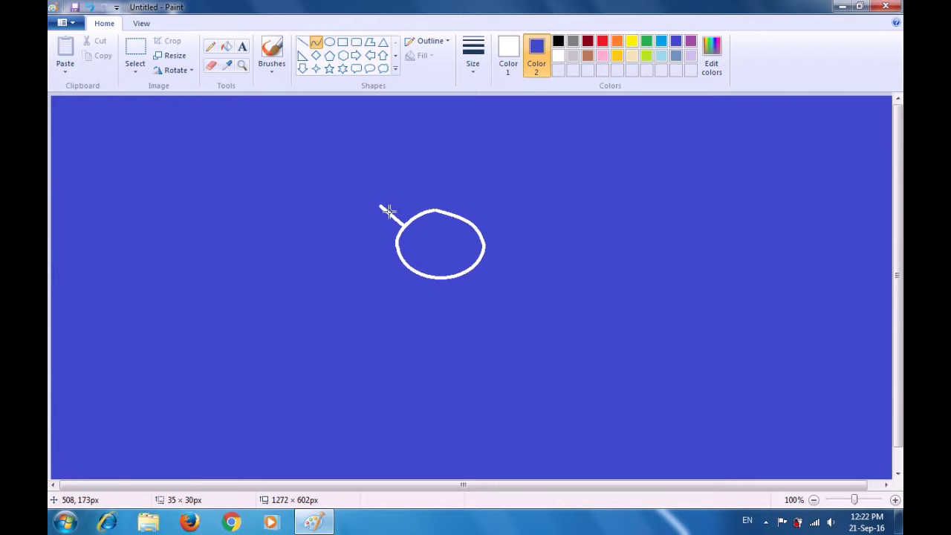
pyautogui.moveTo(386, 210)
pyautogui.mouseDown()
pyautogui.moveTo(396, 202)
pyautogui.moveTo(391, 226)
pyautogui.mouseUp()
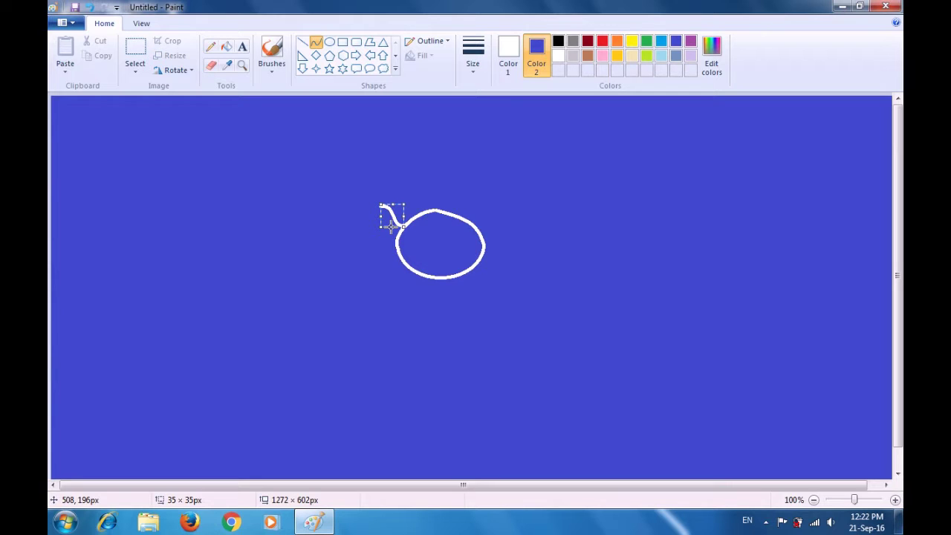
pyautogui.click(404, 177)
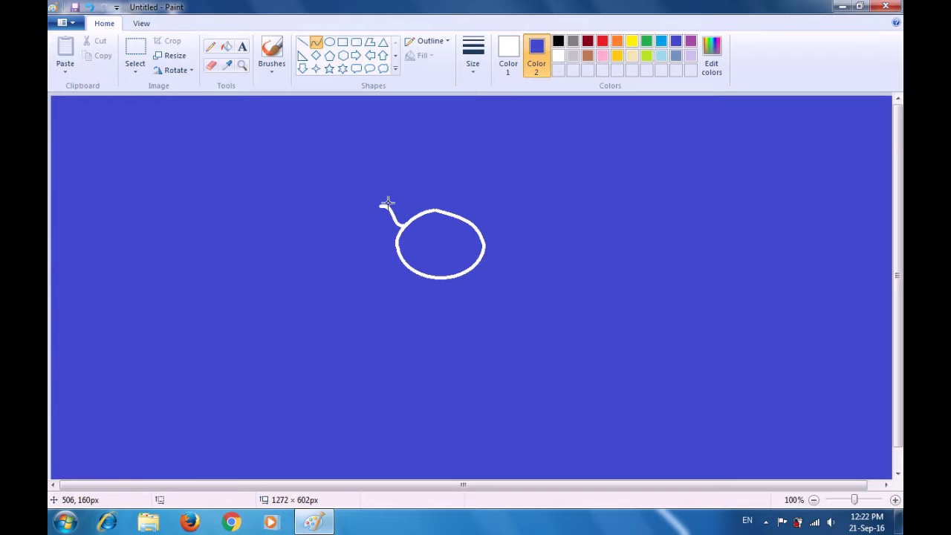
pyautogui.click(381, 207)
pyautogui.moveTo(382, 206)
pyautogui.mouseDown()
pyautogui.moveTo(417, 218)
pyautogui.moveTo(388, 211)
pyautogui.moveTo(393, 198)
pyautogui.moveTo(406, 198)
pyautogui.mouseUp()
pyautogui.click(431, 168)
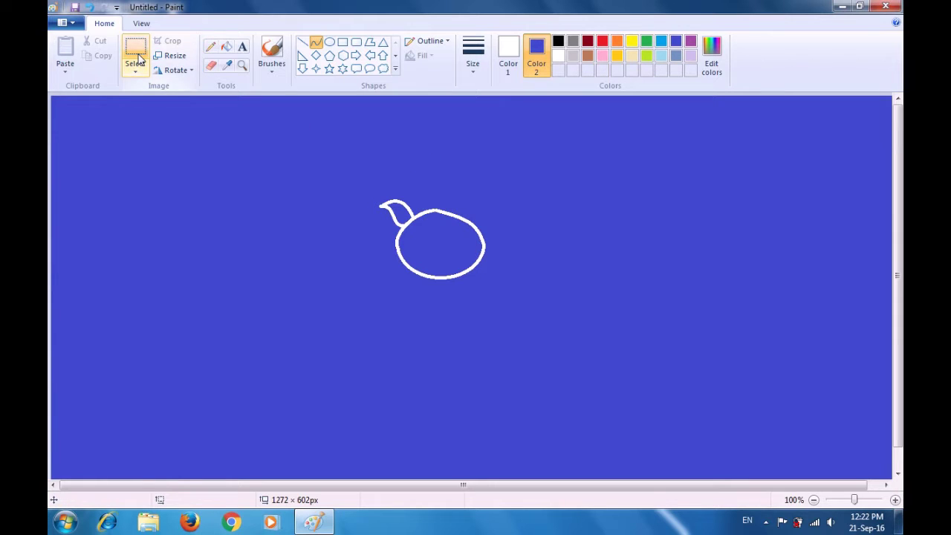
# Step: Copy the ear, paste it with transparent selection turned on and move the copy to the head's upper-right edge
pyautogui.click(136, 50)
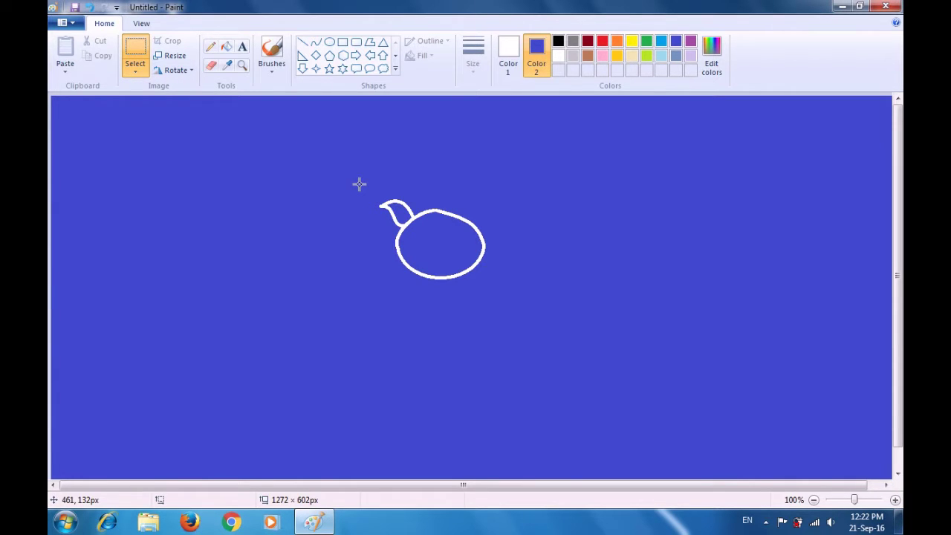
pyautogui.moveTo(370, 196)
pyautogui.mouseDown()
pyautogui.moveTo(382, 222)
pyautogui.moveTo(423, 232)
pyautogui.mouseUp()
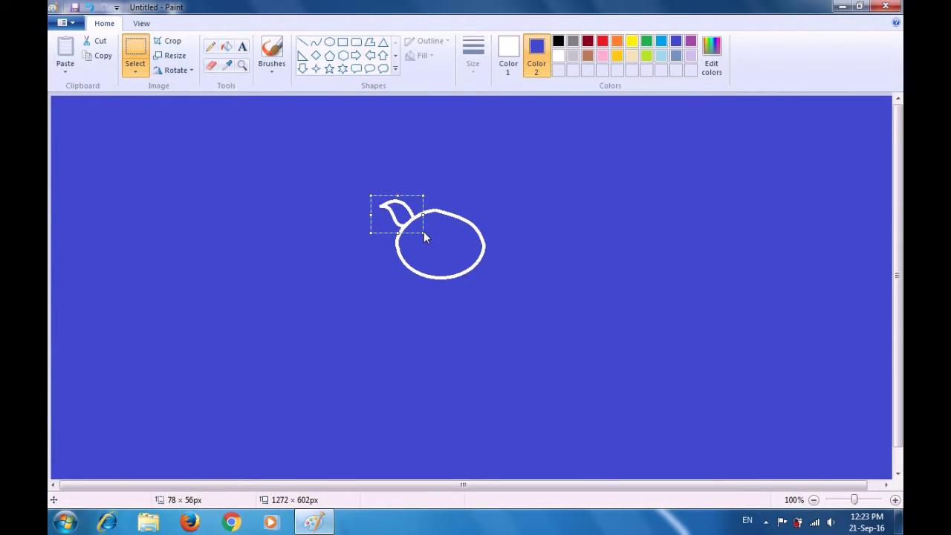
pyautogui.hotkey('ctrl', 'c')
pyautogui.hotkey('ctrl', 'v')
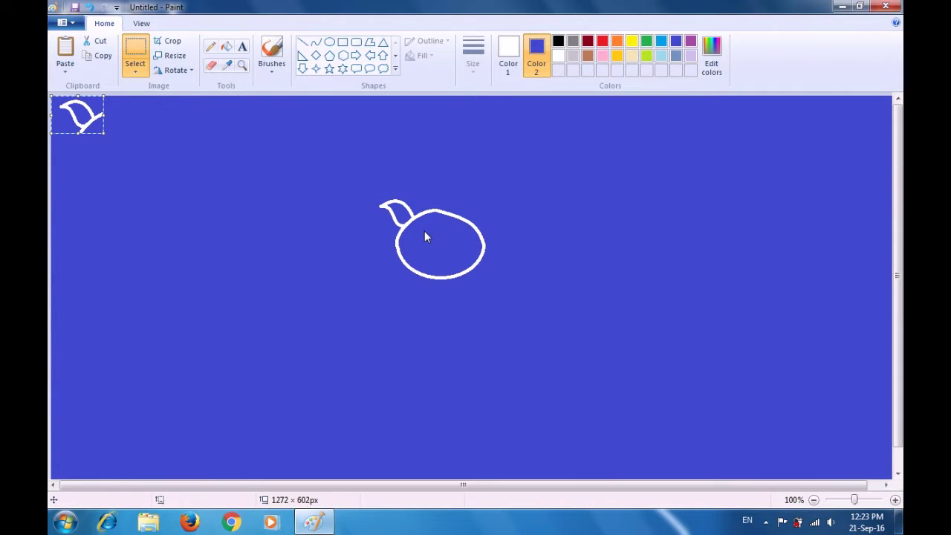
pyautogui.moveTo(86, 119); pyautogui.dragTo(307, 204)
pyautogui.moveTo(360, 225); pyautogui.dragTo(397, 238)
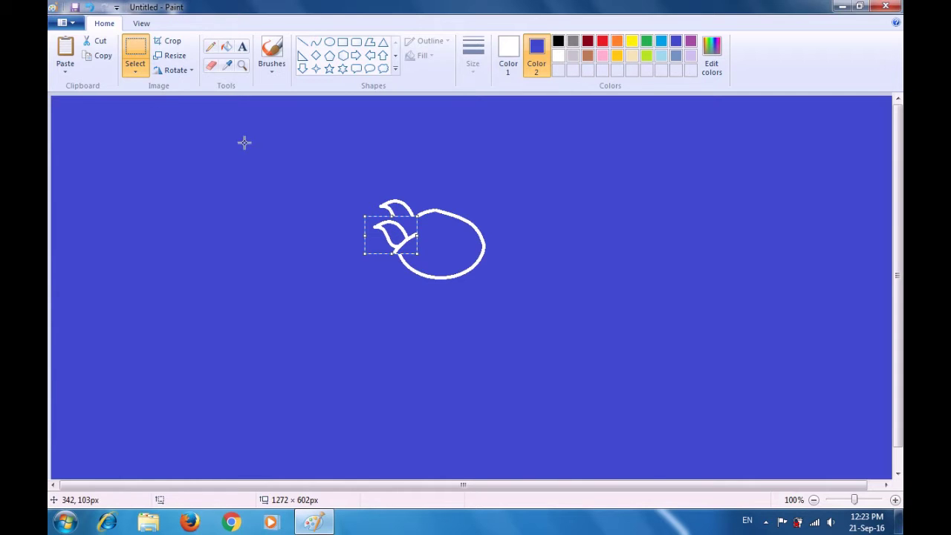
pyautogui.click(138, 75)
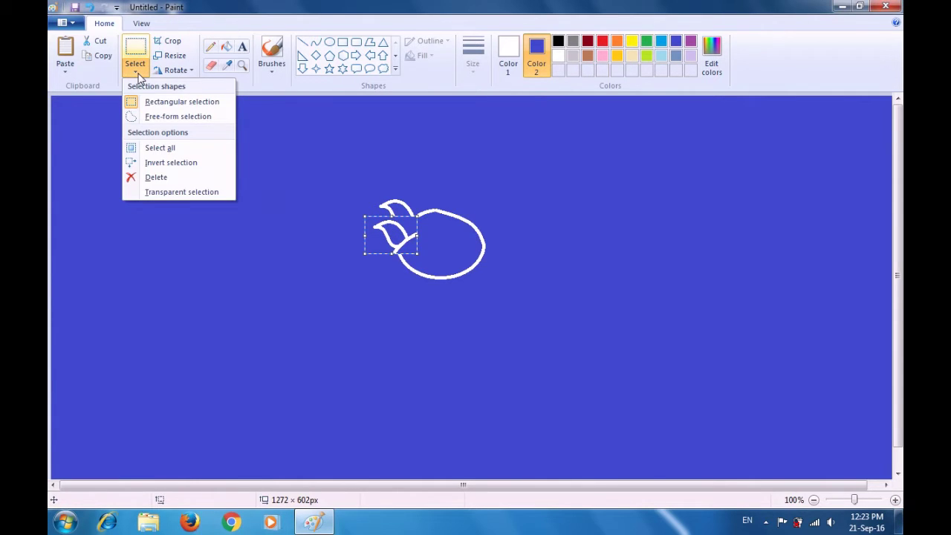
pyautogui.click(178, 192)
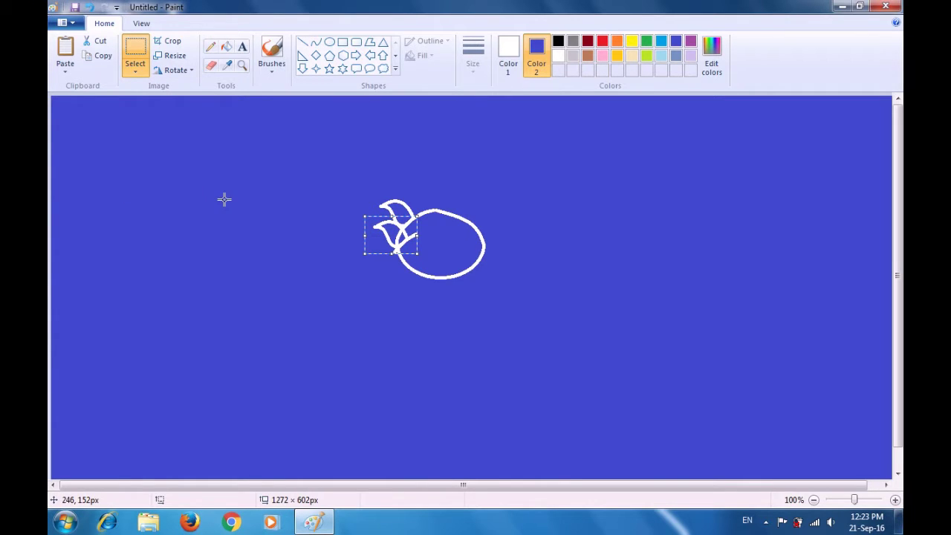
pyautogui.moveTo(402, 240); pyautogui.dragTo(485, 221)
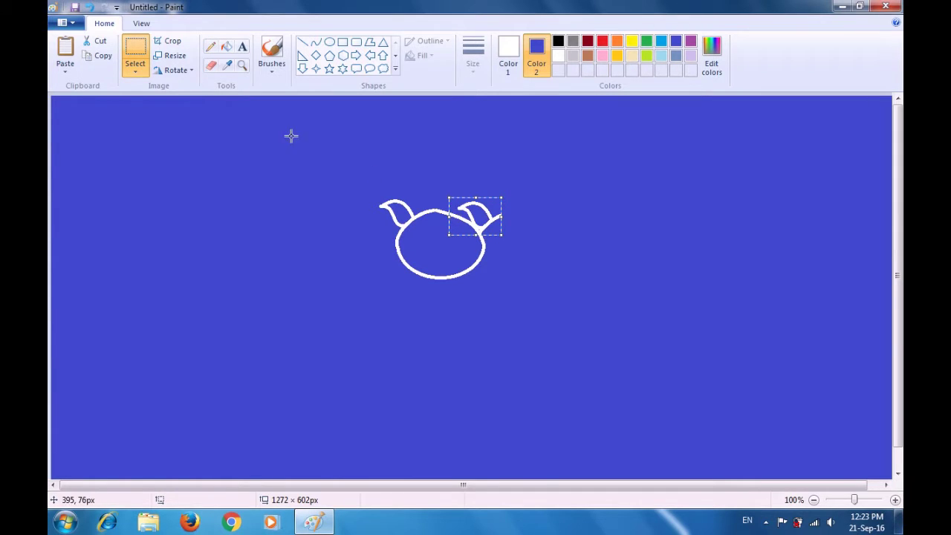
# Step: Flip the pasted ear horizontally and align it with the head's upper-right outline
pyautogui.click(190, 70)
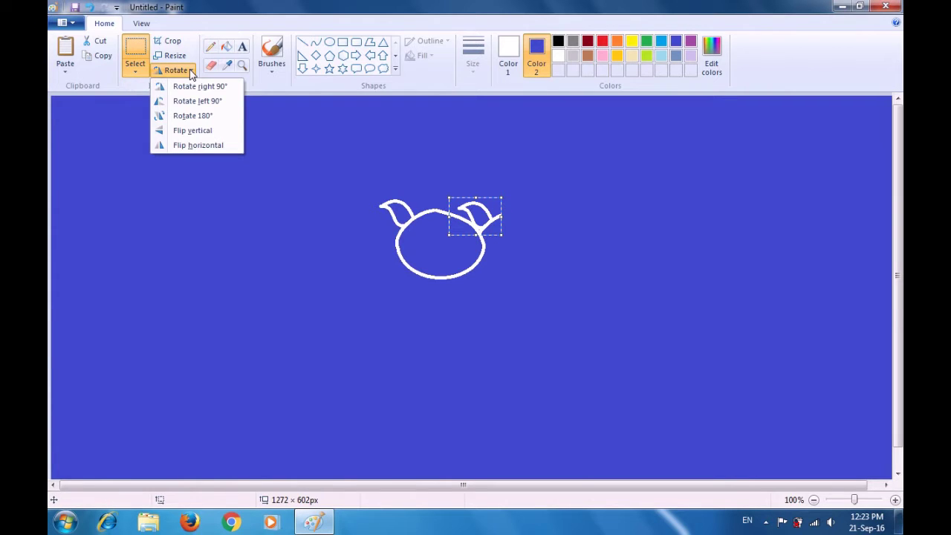
pyautogui.click(208, 145)
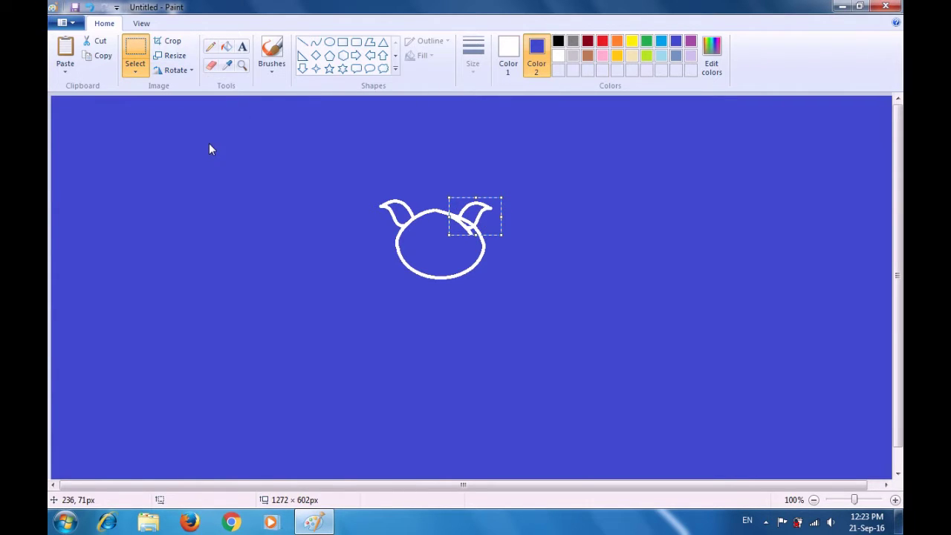
pyautogui.moveTo(469, 218); pyautogui.dragTo(477, 220)
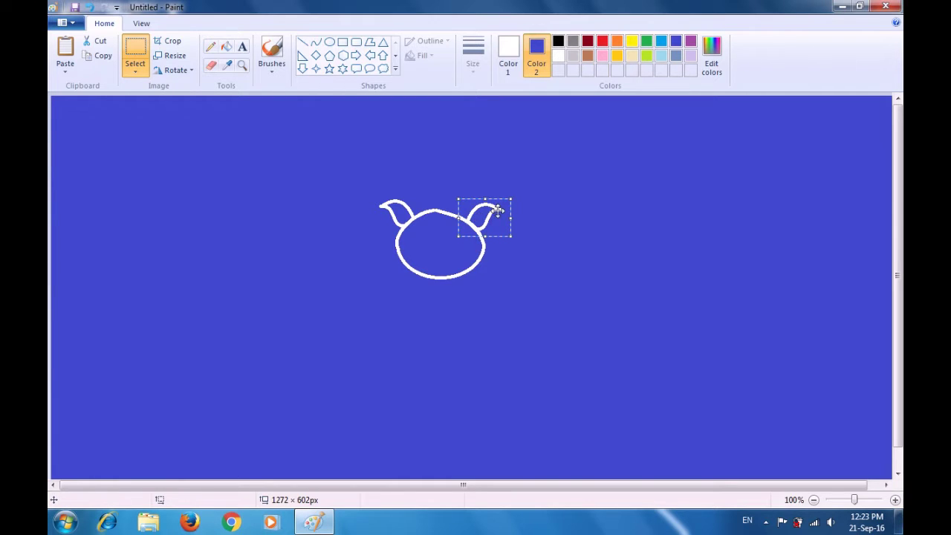
pyautogui.click(551, 176)
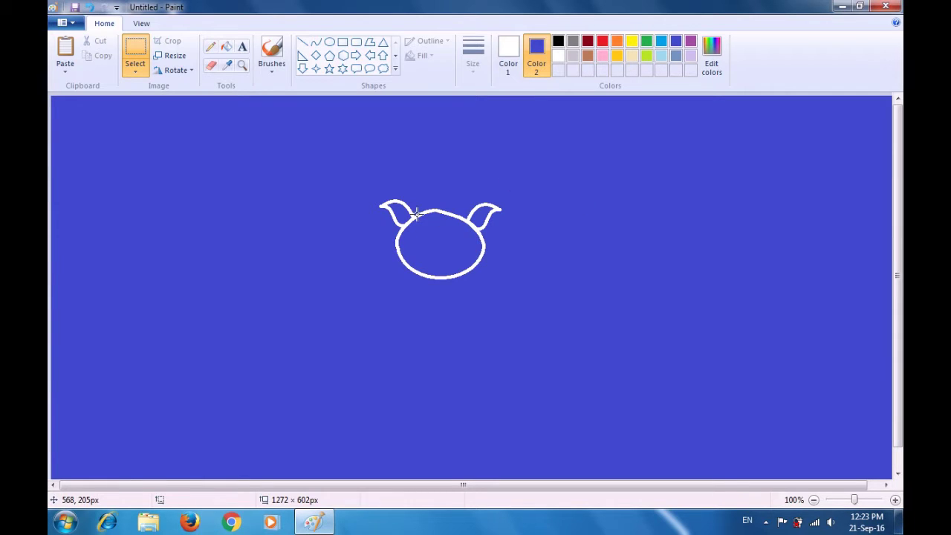
# Step: Set the background colour to white and draw a white-outlined oval eye about 31 × 16 px in the head's left half
pyautogui.click(558, 55)
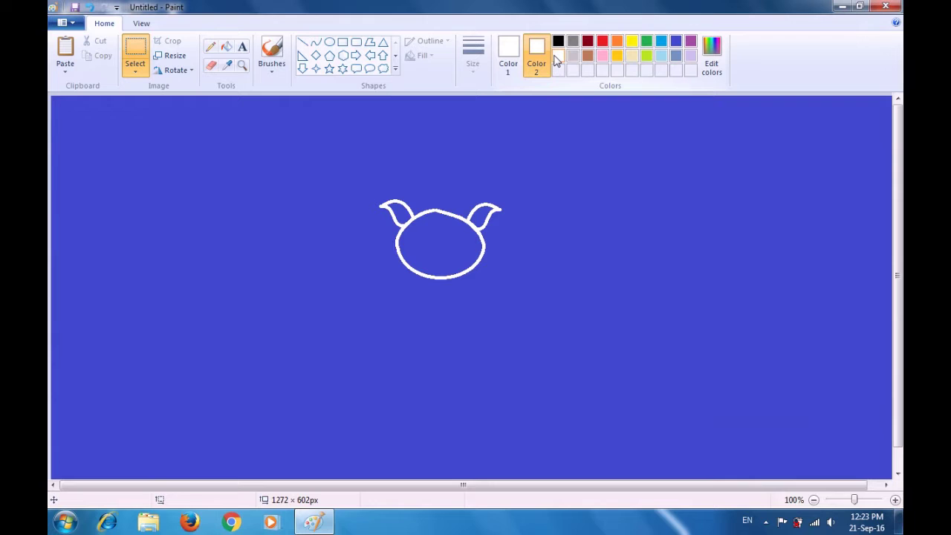
pyautogui.click(330, 44)
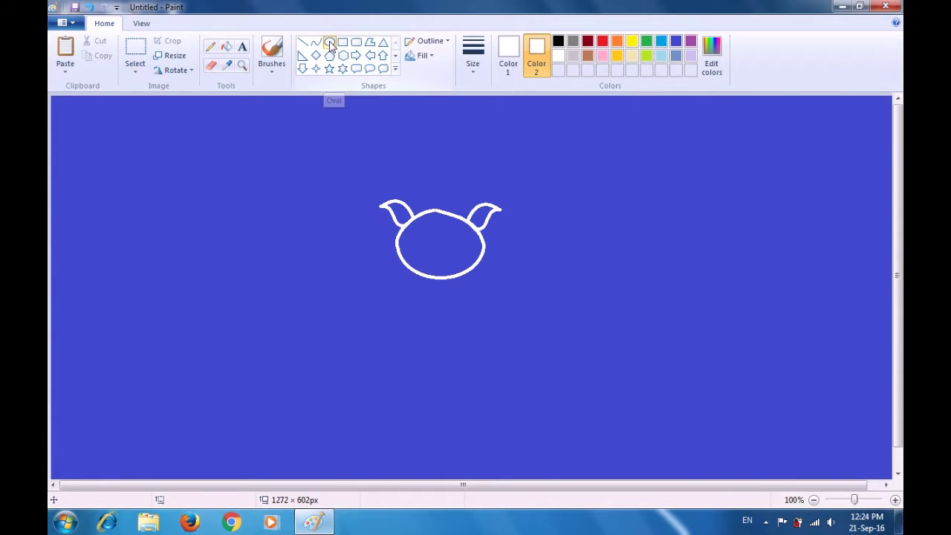
pyautogui.click(413, 235)
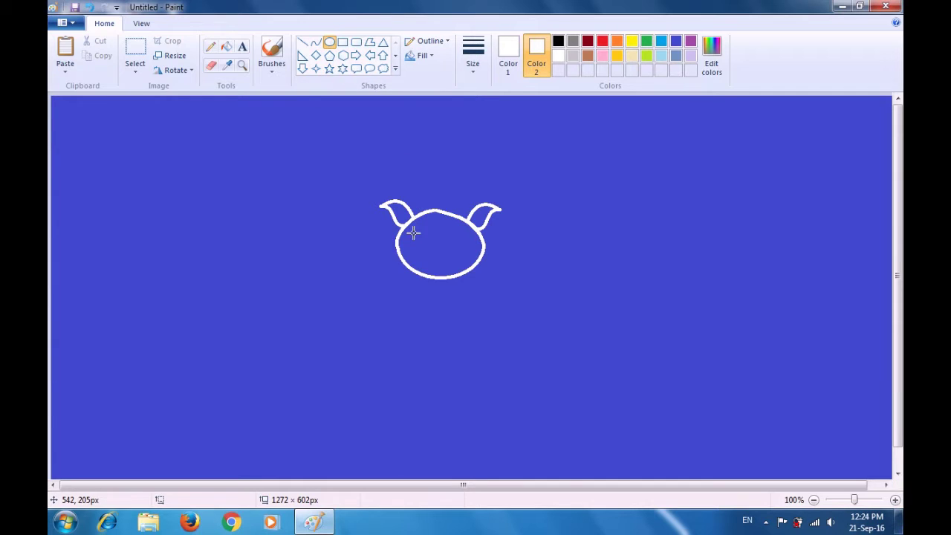
pyautogui.moveTo(416, 239); pyautogui.dragTo(433, 242)
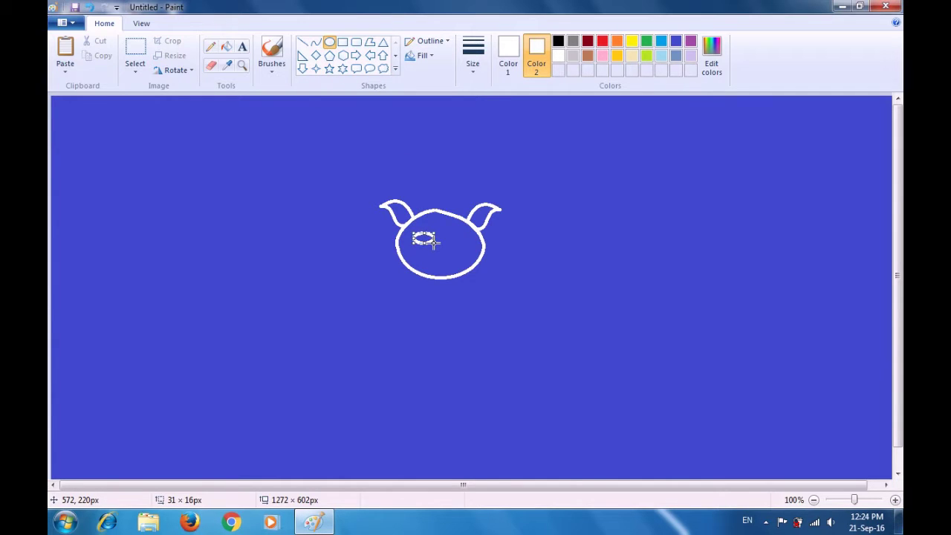
pyautogui.click(512, 237)
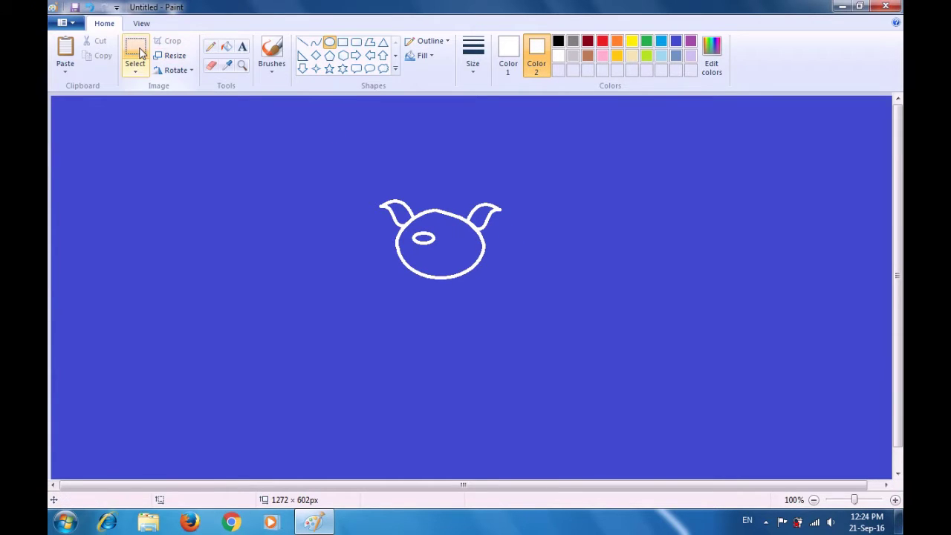
# Step: Try to duplicate the oval eye and place the copy in the head's right half
pyautogui.click(139, 52)
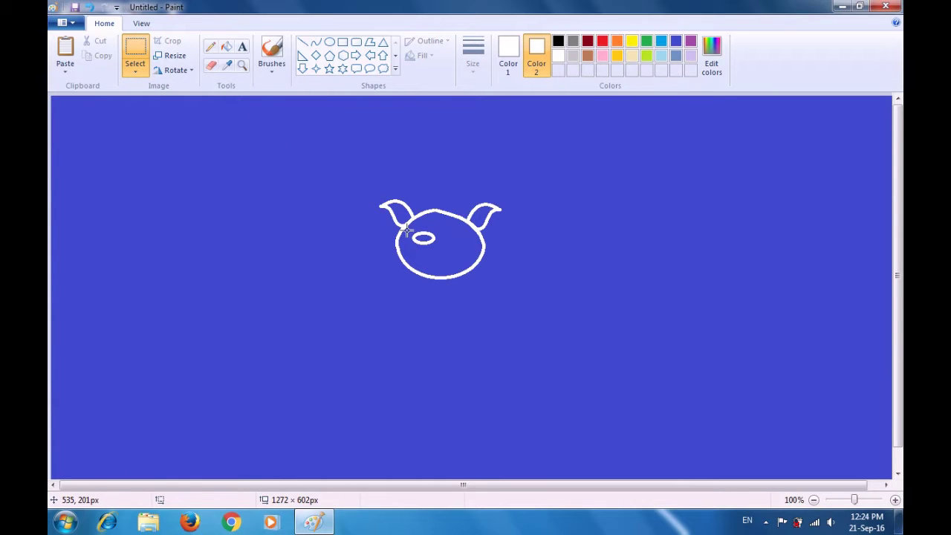
pyautogui.moveTo(406, 230); pyautogui.dragTo(440, 247)
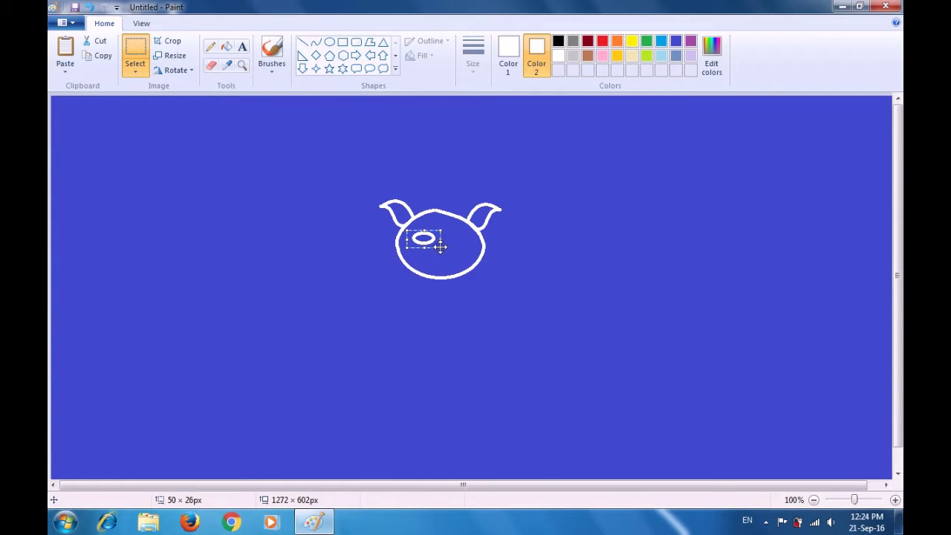
pyautogui.hotkey('ctrl', 'v')
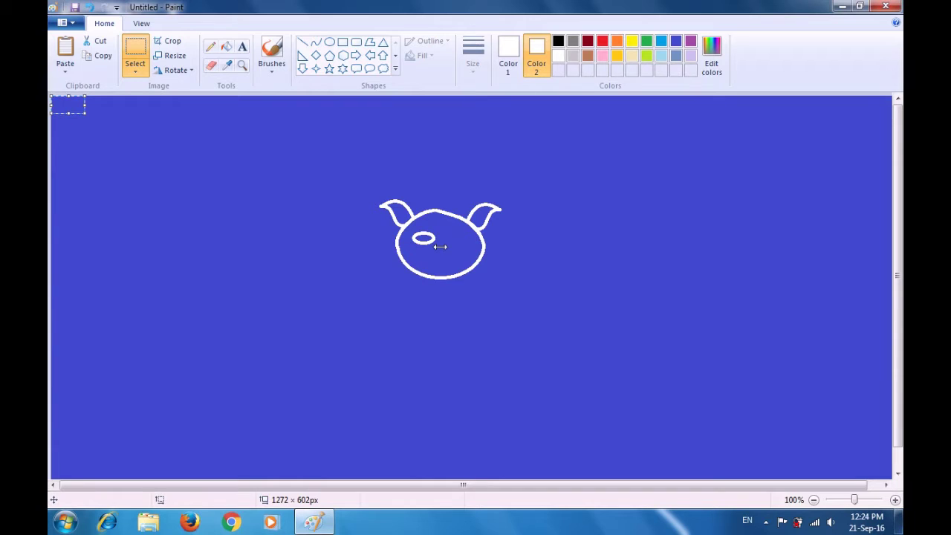
pyautogui.click(70, 106)
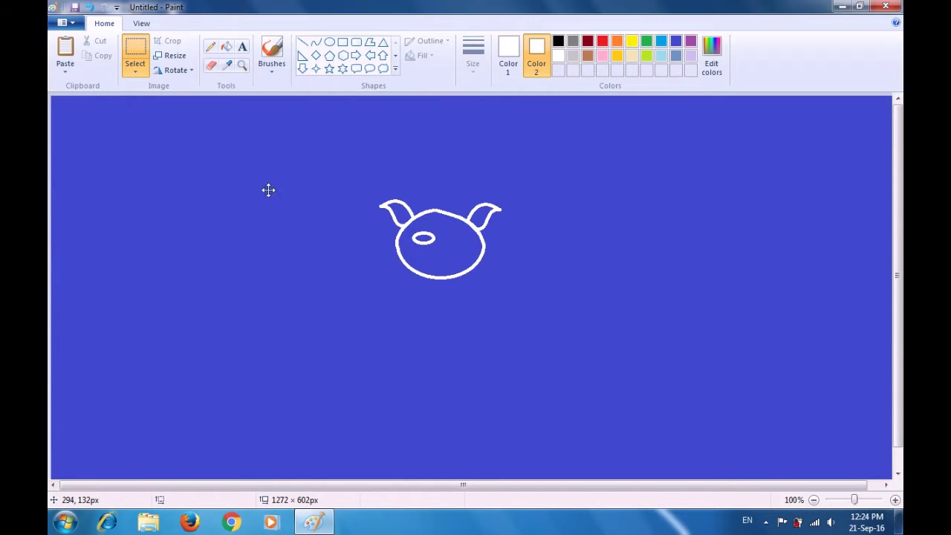
pyautogui.moveTo(445, 235); pyautogui.dragTo(480, 252)
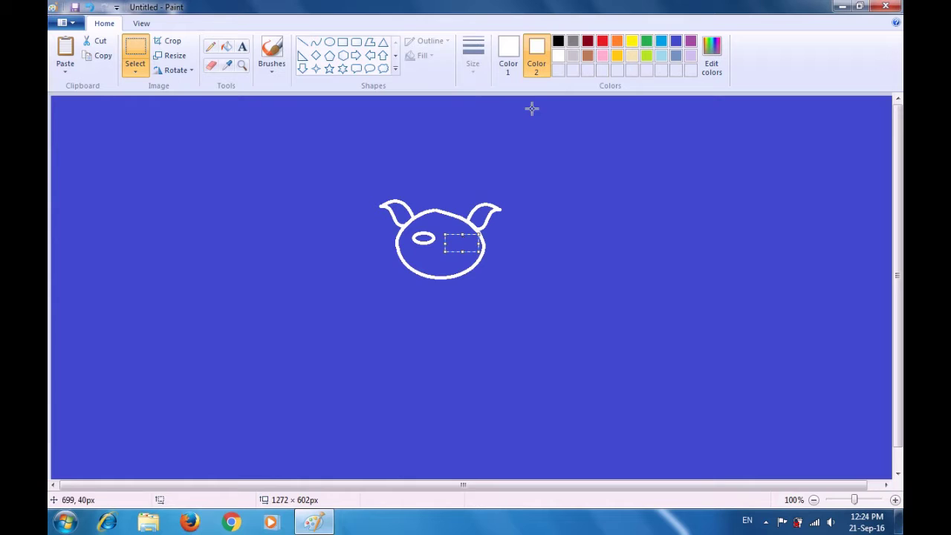
pyautogui.click(468, 245)
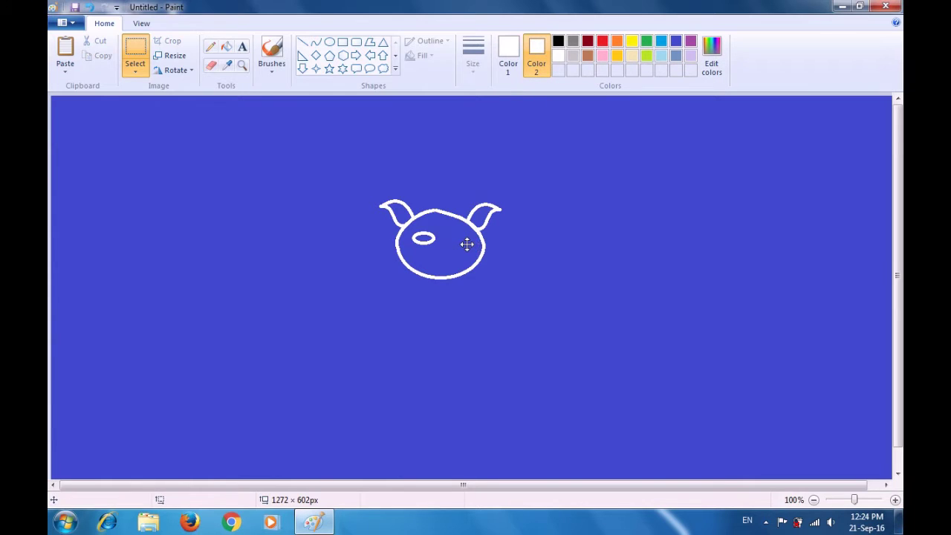
# Step: Set the background colour to indigo, copy the oval eye and place the pasted copy level with it in the head's right half
pyautogui.click(676, 42)
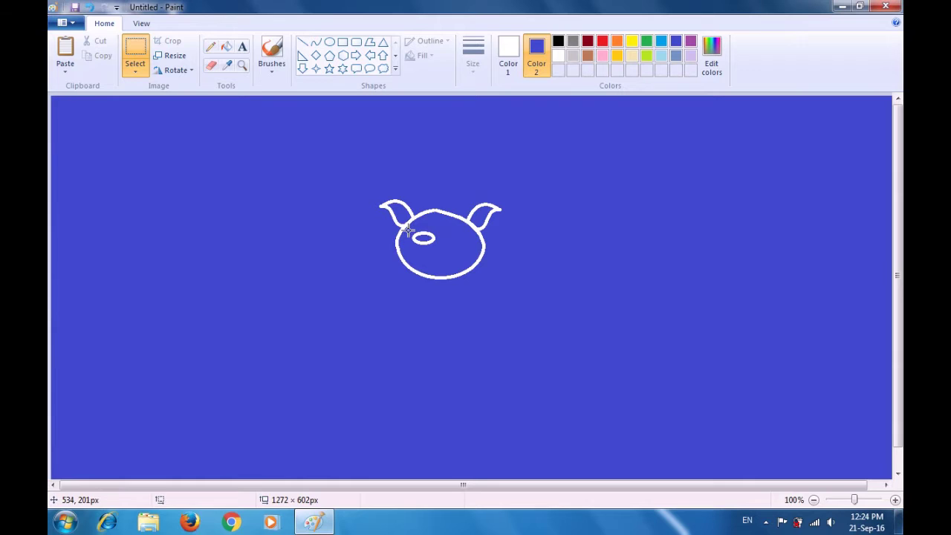
pyautogui.moveTo(408, 229); pyautogui.dragTo(443, 249)
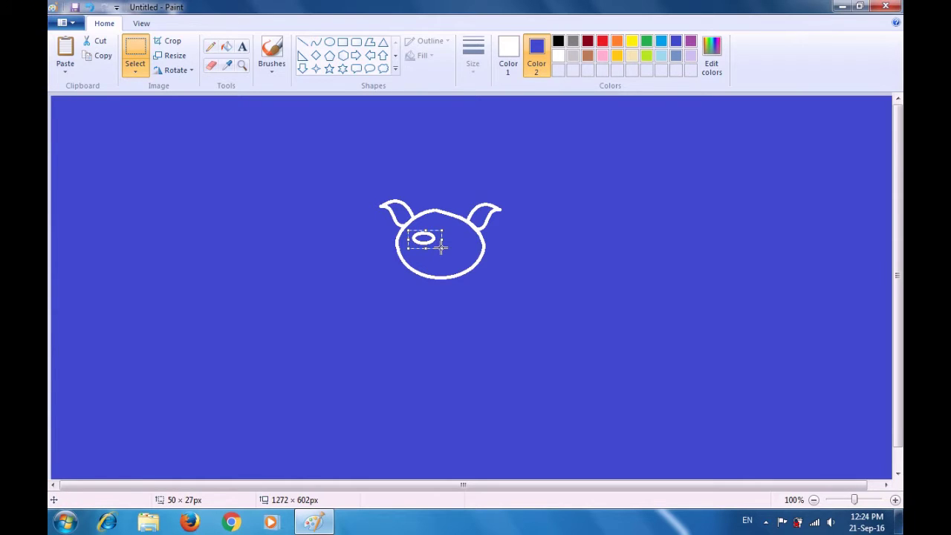
pyautogui.hotkey('ctrl', 'c')
pyautogui.hotkey('ctrl', 'v')
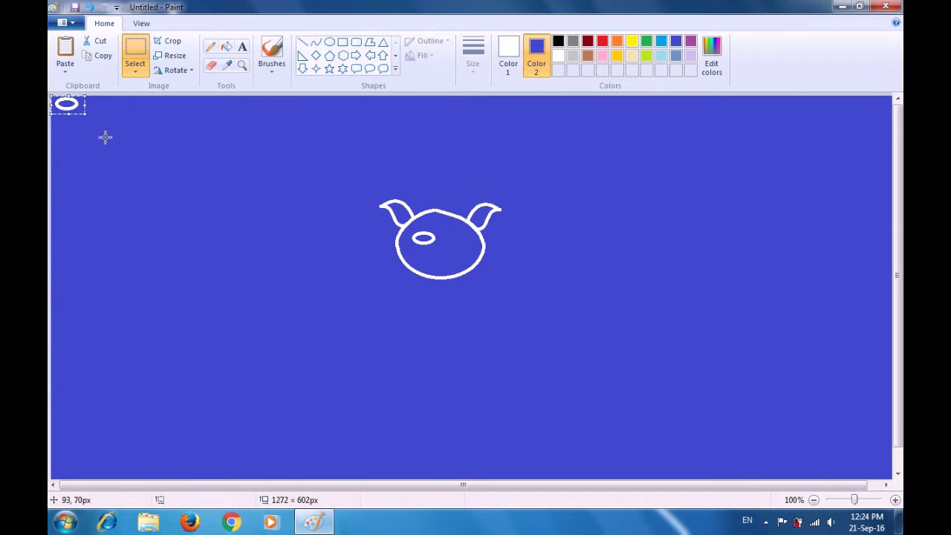
pyautogui.moveTo(78, 107); pyautogui.dragTo(459, 237)
pyautogui.click(530, 231)
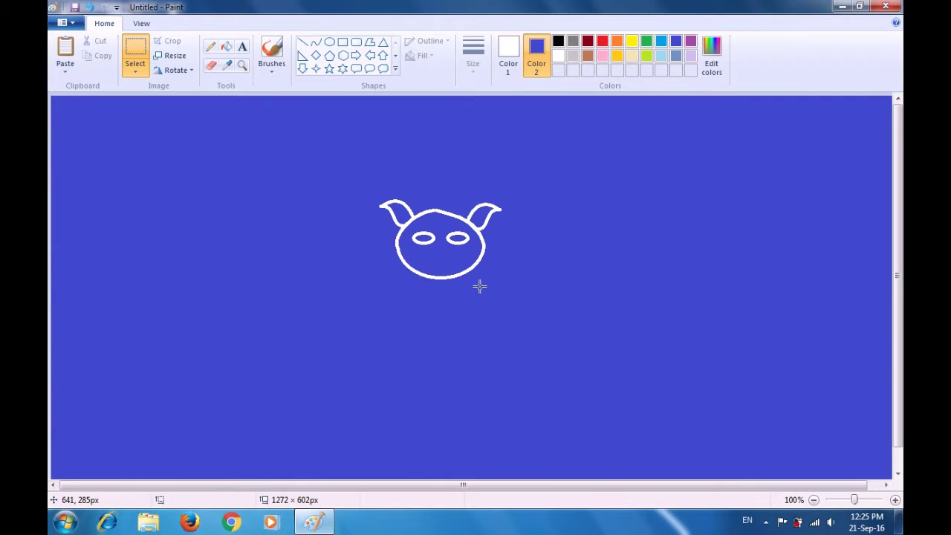
# Step: Set the background colour to white and draw a white-outlined round body about 115 × 107 px, touching the head's lower edge
pyautogui.click(558, 57)
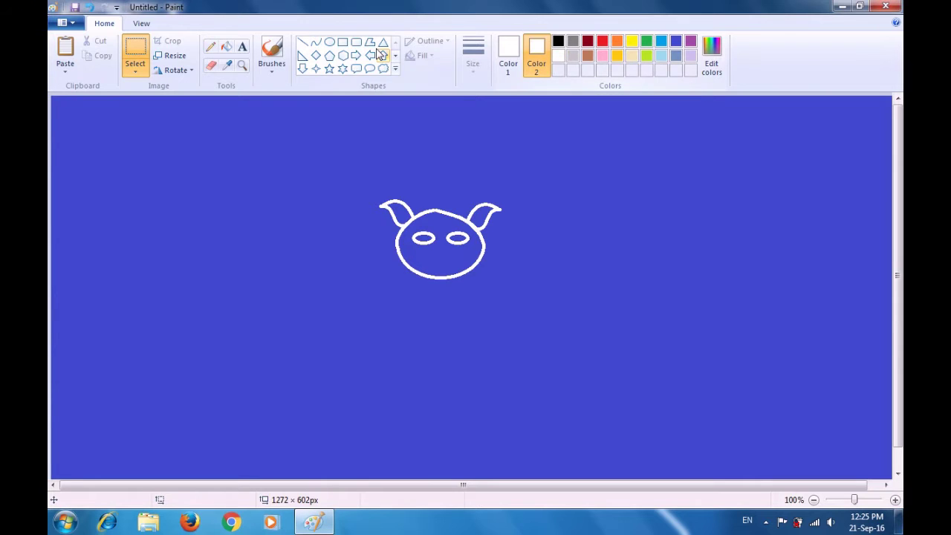
pyautogui.click(330, 45)
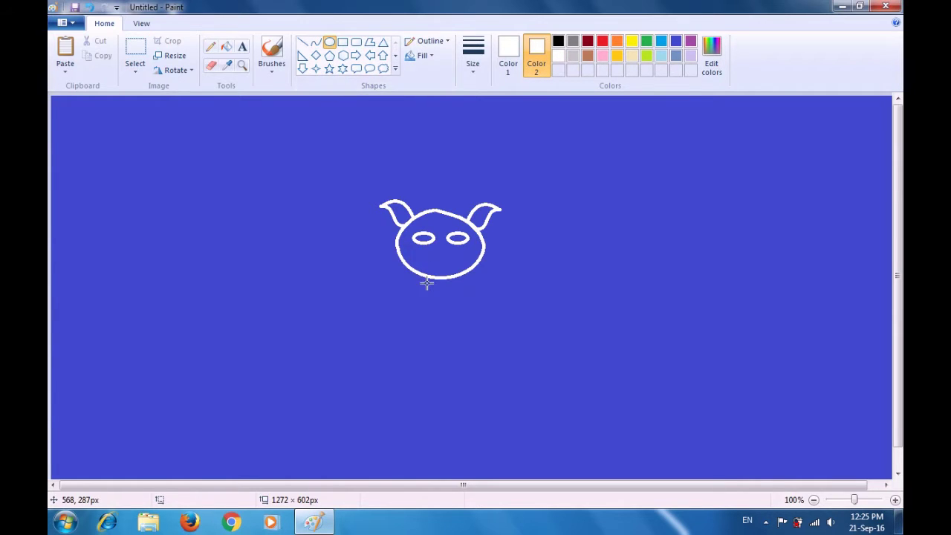
pyautogui.moveTo(407, 266); pyautogui.dragTo(491, 342)
pyautogui.moveTo(456, 308); pyautogui.dragTo(447, 313)
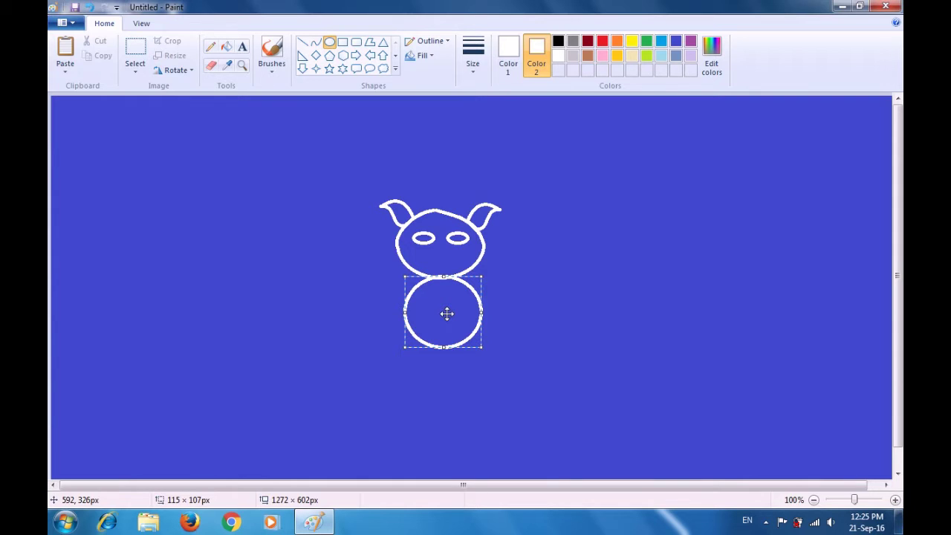
pyautogui.click(529, 300)
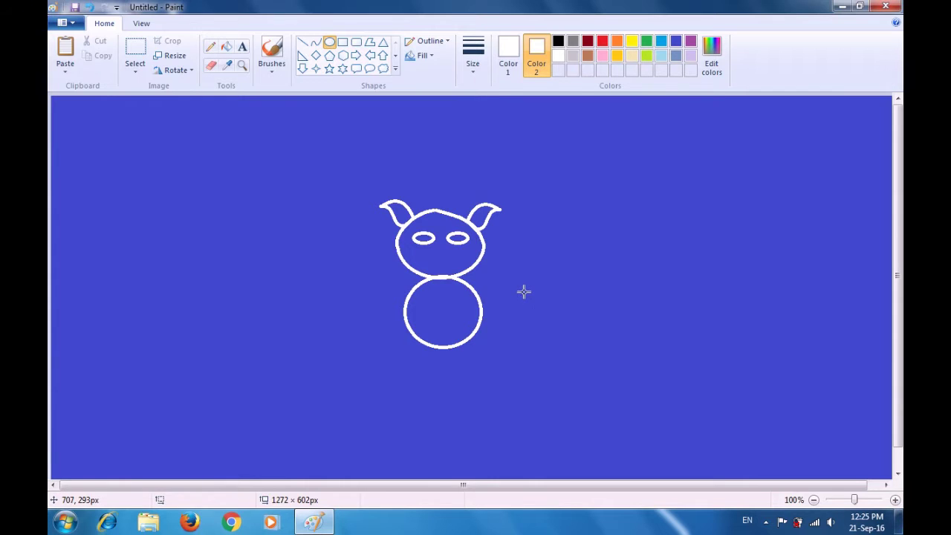
# Step: Draw a pointed foot at the body's lower-left edge from two white curves meeting at an outward tip
pyautogui.click(314, 44)
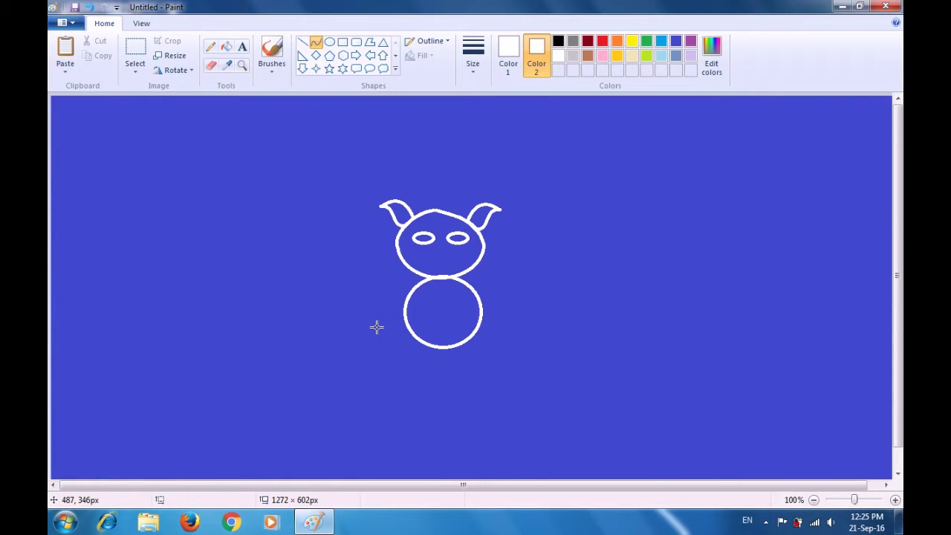
pyautogui.moveTo(415, 337)
pyautogui.mouseDown()
pyautogui.moveTo(393, 356)
pyautogui.moveTo(401, 345)
pyautogui.mouseUp()
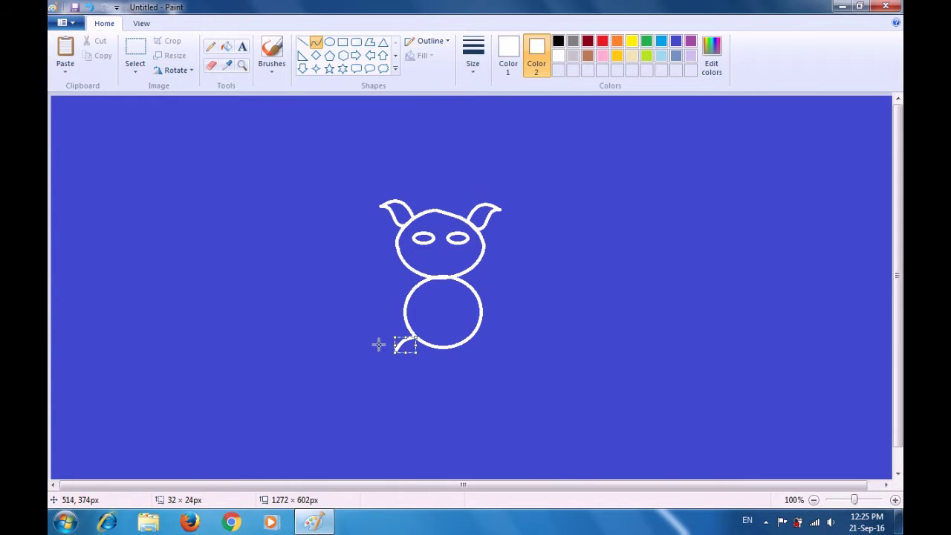
pyautogui.click(371, 343)
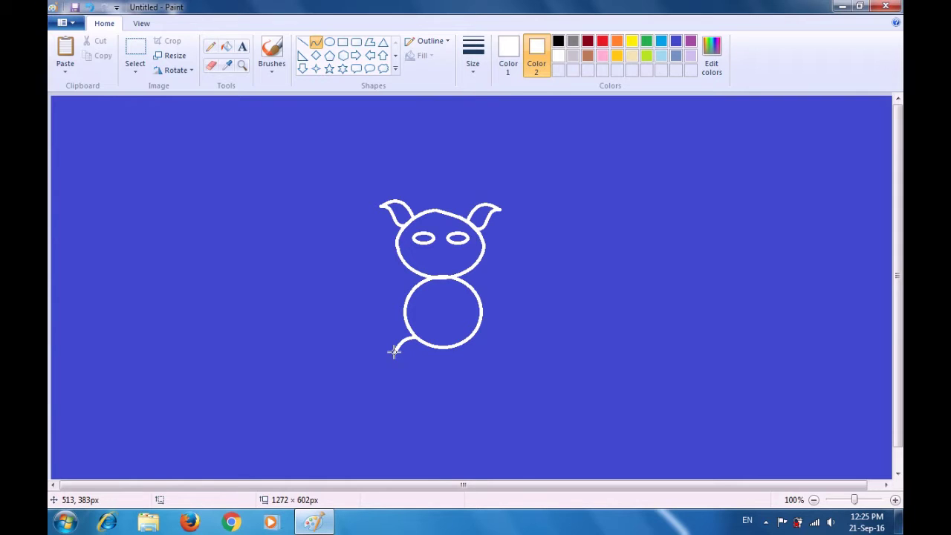
pyautogui.moveTo(394, 351); pyautogui.dragTo(415, 350)
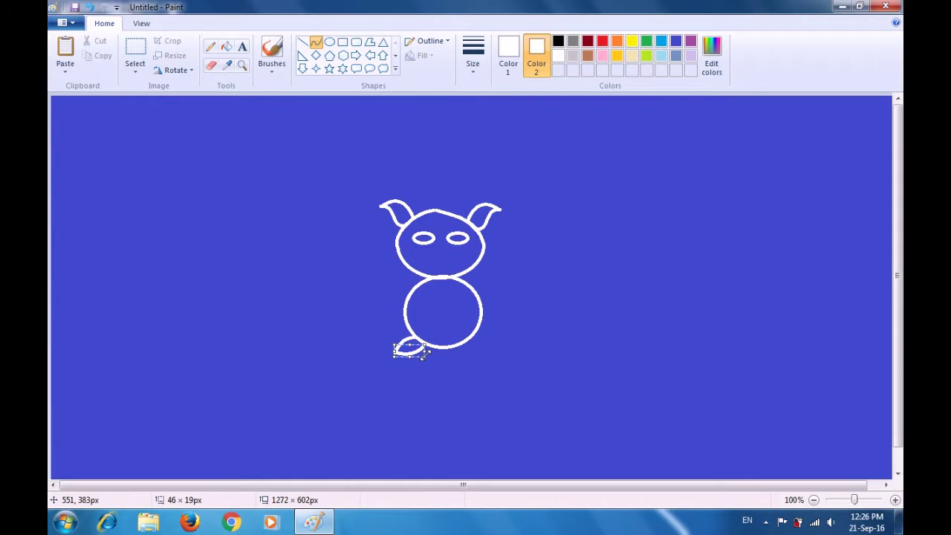
pyautogui.click(446, 364)
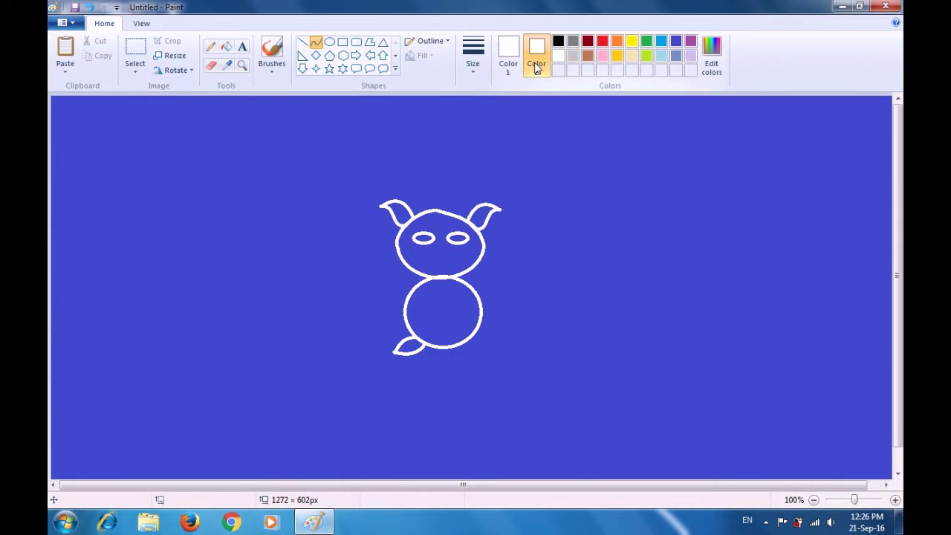
# Step: Set the background colour to indigo, copy the foot and move the pasted copy below the body's lower-right edge
pyautogui.click(676, 41)
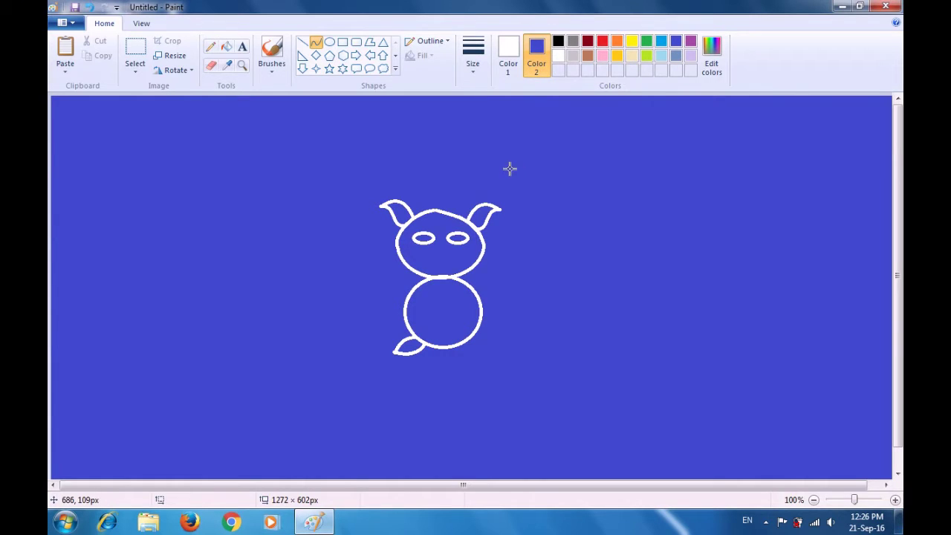
pyautogui.click(138, 51)
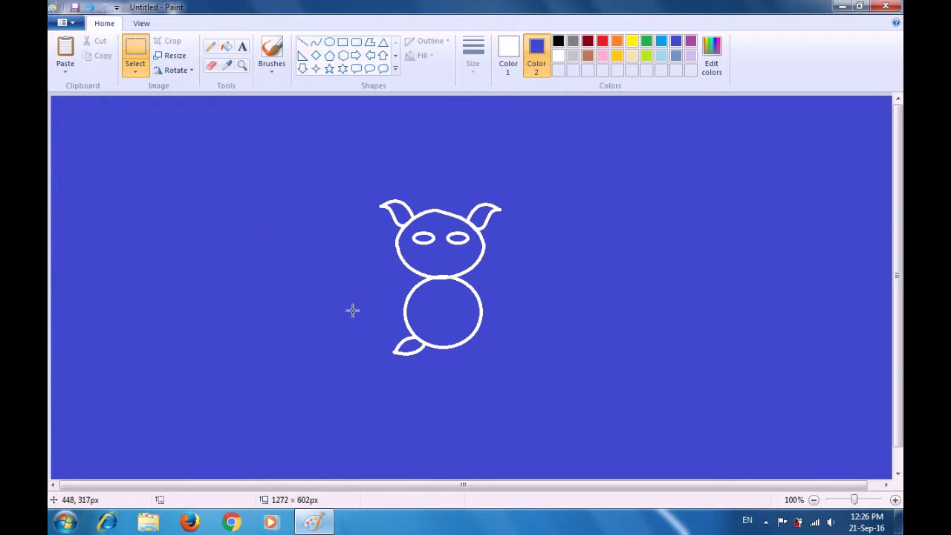
pyautogui.moveTo(381, 332); pyautogui.dragTo(440, 369)
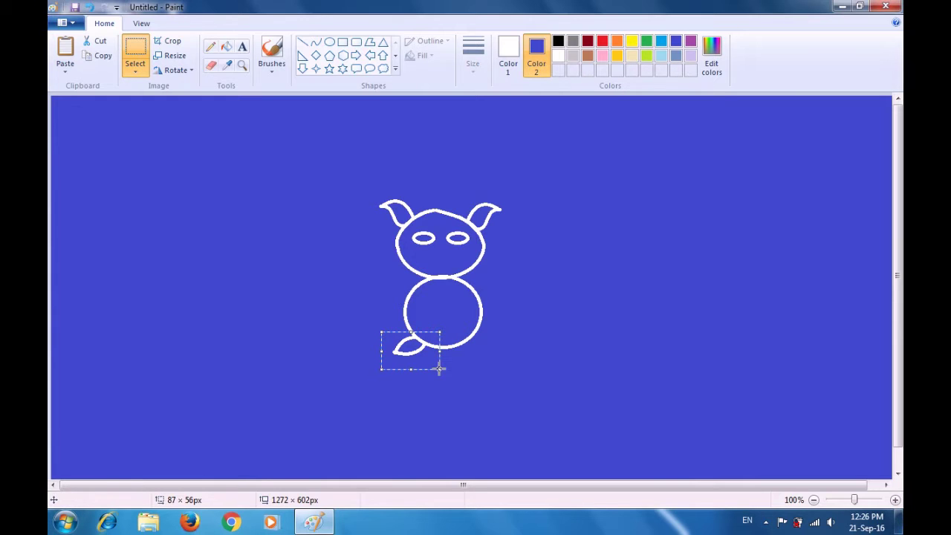
pyautogui.hotkey('ctrl', 'c')
pyautogui.hotkey('ctrl', 'v')
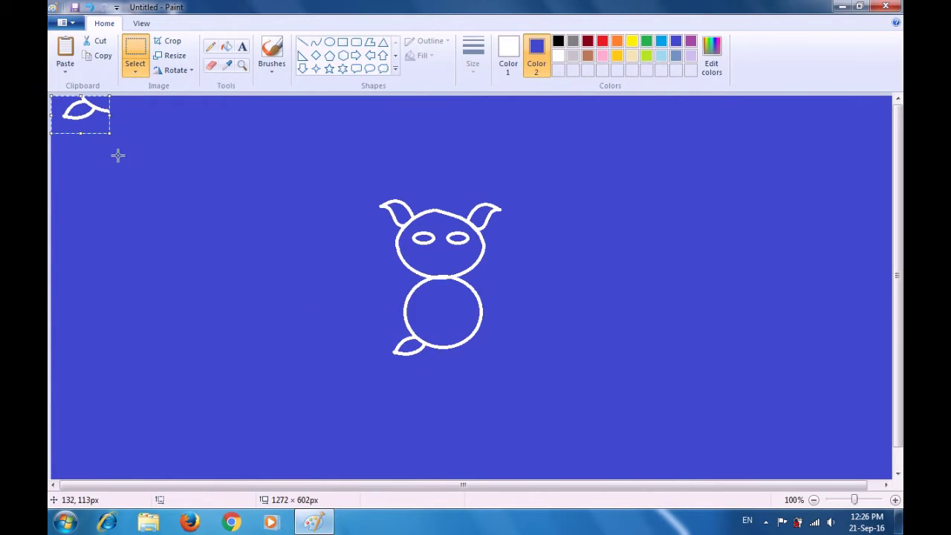
pyautogui.moveTo(88, 115); pyautogui.dragTo(472, 364)
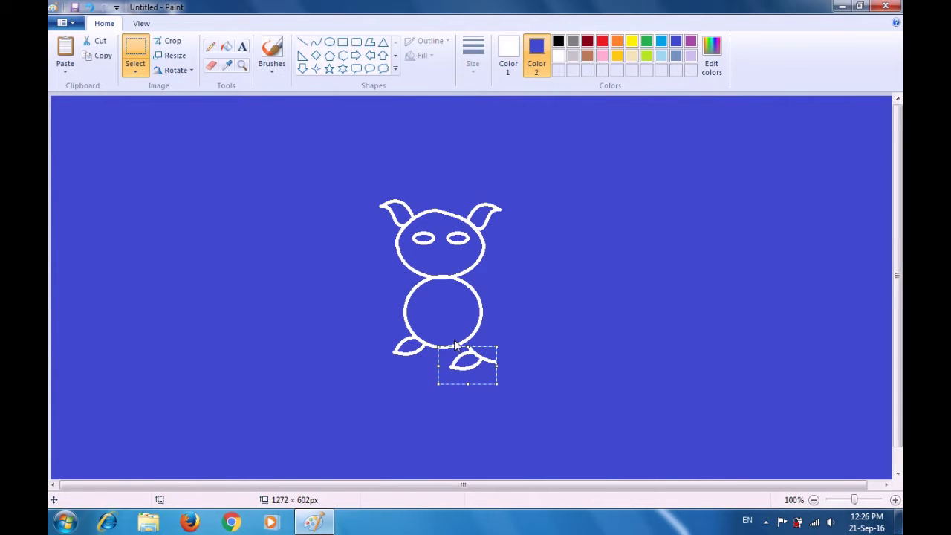
# Step: Flip the pasted foot horizontally and align it with the body's lower-right outline
pyautogui.click(187, 75)
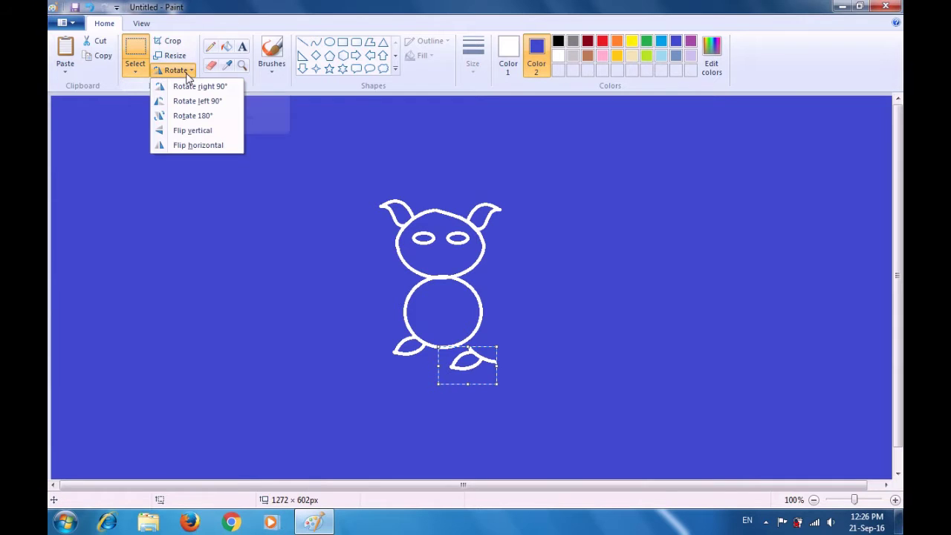
pyautogui.click(210, 146)
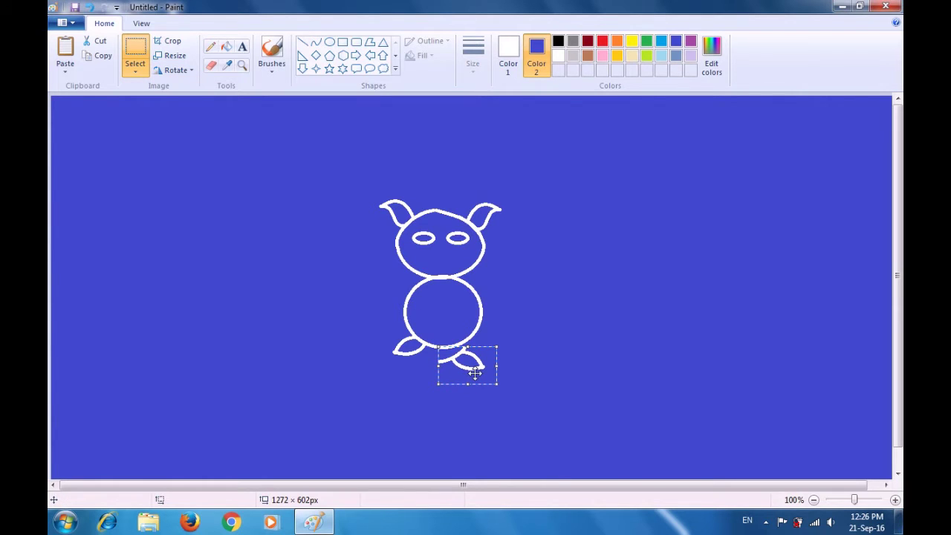
pyautogui.moveTo(473, 366); pyautogui.dragTo(482, 352)
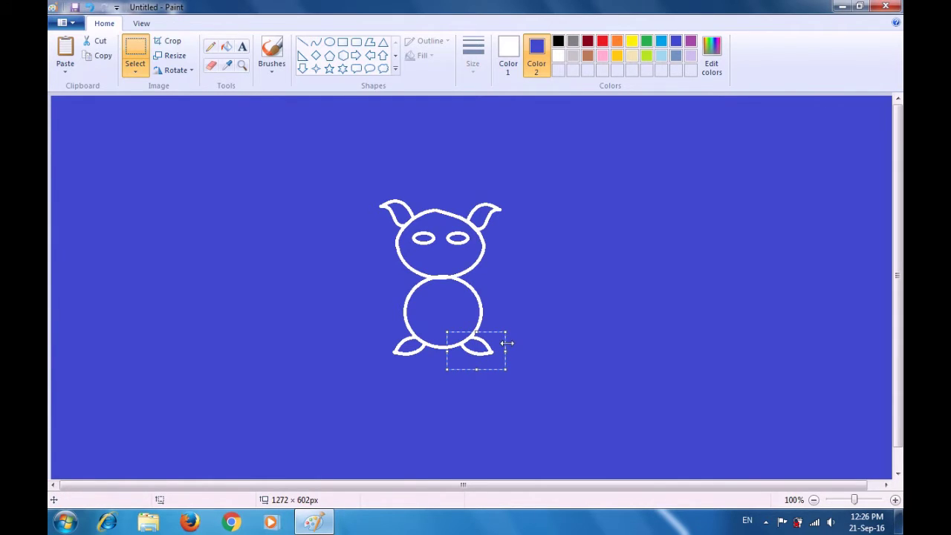
pyautogui.click(555, 336)
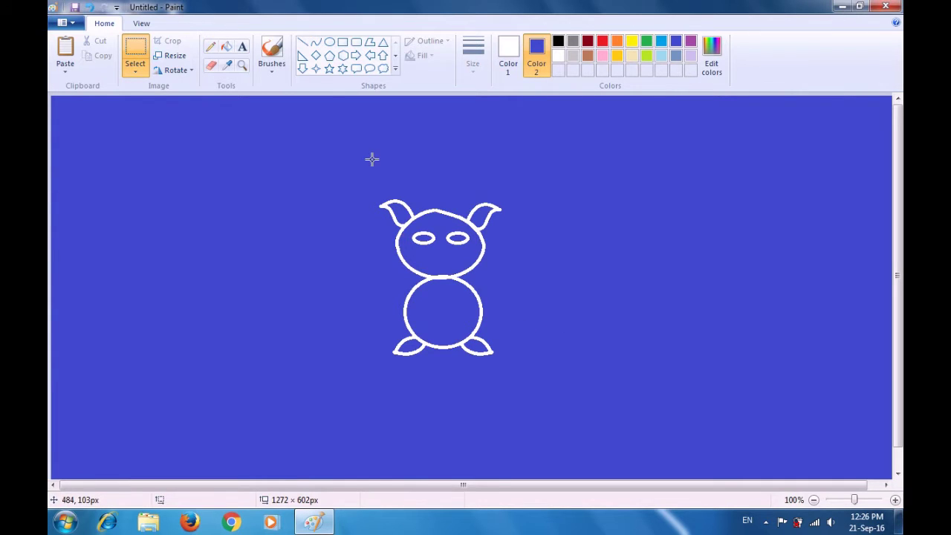
# Step: Draw a small arm with a bent hand in the body's left half using white curves
pyautogui.click(315, 44)
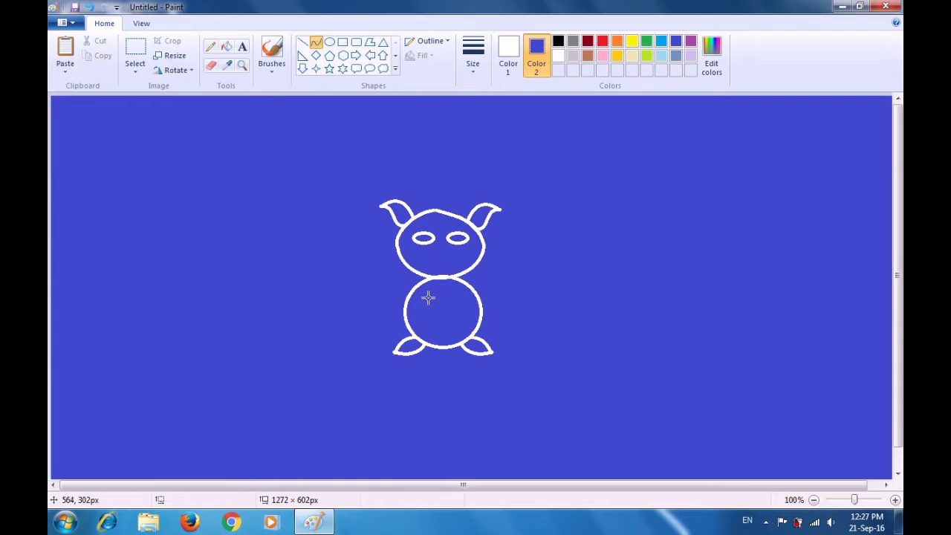
pyautogui.moveTo(428, 298); pyautogui.dragTo(423, 317)
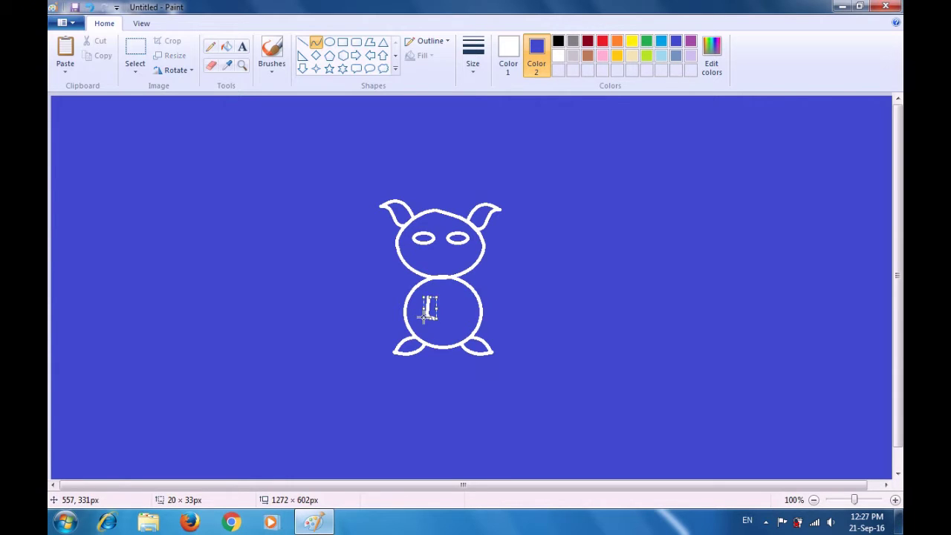
pyautogui.hotkey('ctrl', 'z')
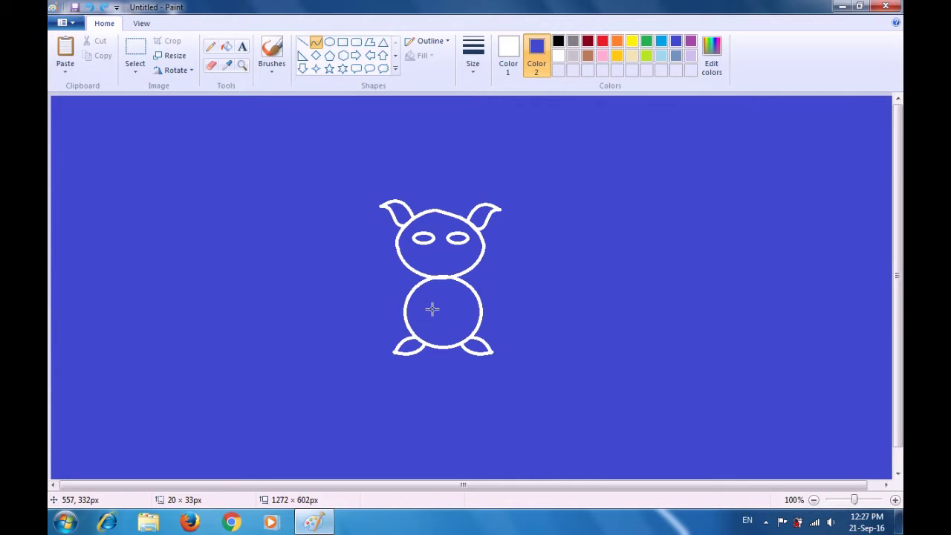
pyautogui.moveTo(427, 295)
pyautogui.mouseDown()
pyautogui.moveTo(434, 317)
pyautogui.moveTo(421, 308)
pyautogui.moveTo(423, 318)
pyautogui.moveTo(424, 307)
pyautogui.mouseUp()
pyautogui.click(504, 295)
pyautogui.moveTo(436, 317); pyautogui.dragTo(417, 317)
pyautogui.moveTo(422, 317); pyautogui.dragTo(436, 328)
pyautogui.click(516, 312)
# Step: Copy the arm and place the pasted copy beside it in the body's right half
pyautogui.click(136, 49)
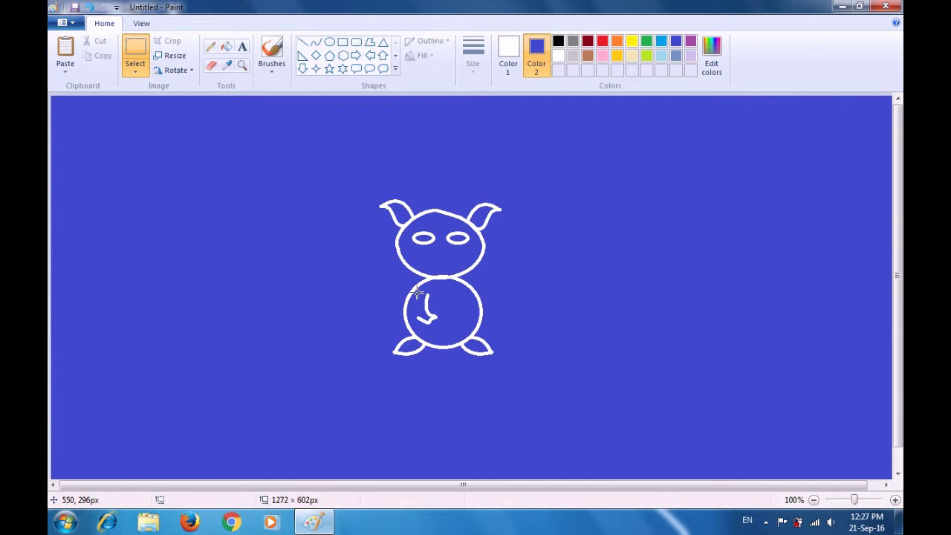
pyautogui.moveTo(417, 295); pyautogui.dragTo(439, 328)
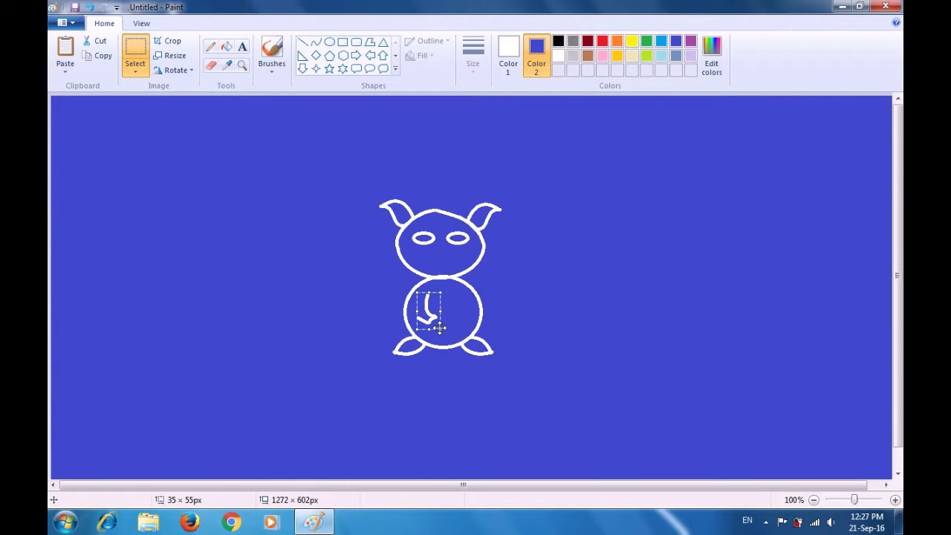
pyautogui.hotkey('ctrl', 'v')
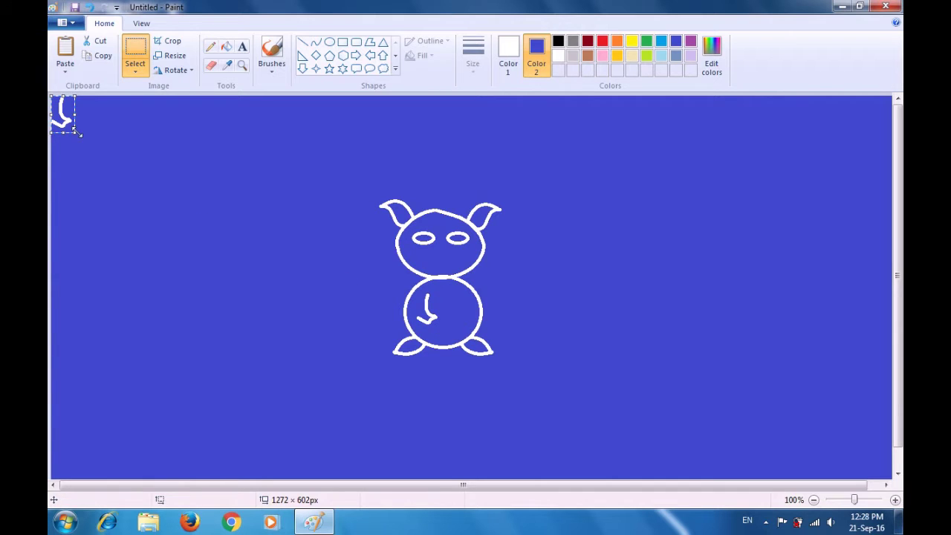
pyautogui.moveTo(78, 131); pyautogui.dragTo(460, 318)
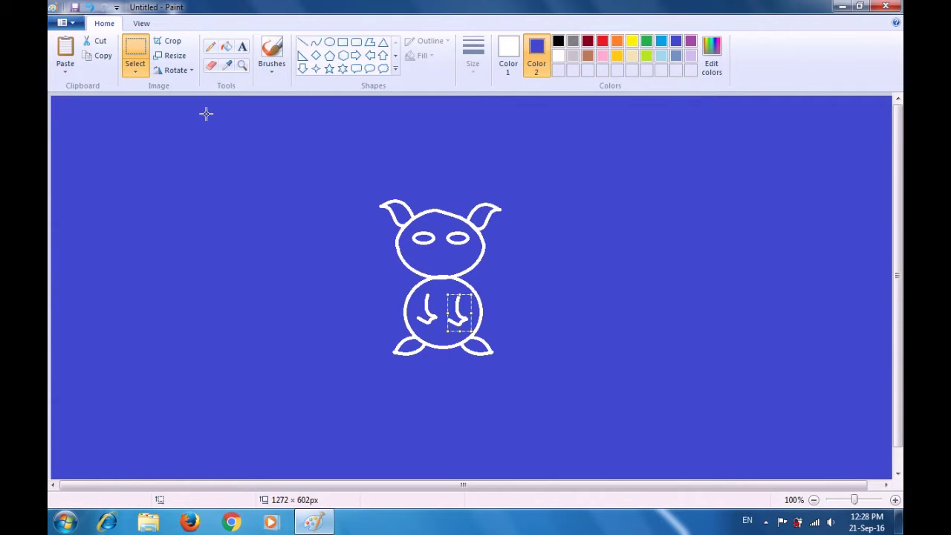
# Step: Flip the pasted arm horizontally and settle it in the body's right half, mirroring the left arm
pyautogui.click(182, 71)
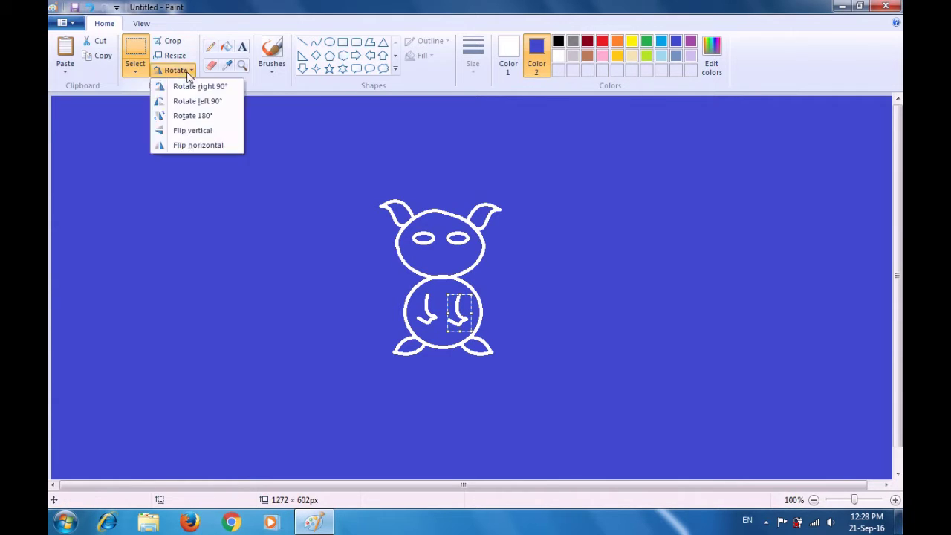
pyautogui.click(213, 147)
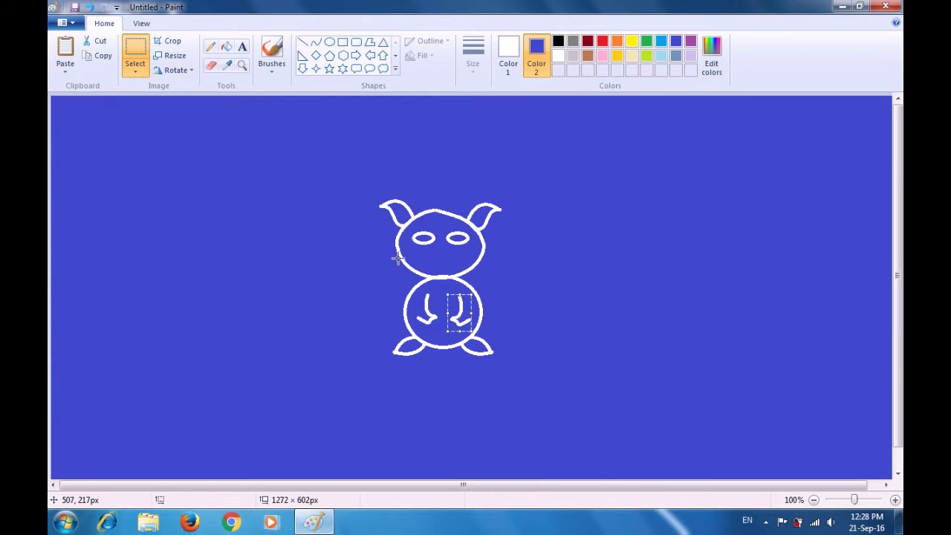
pyautogui.click(456, 312)
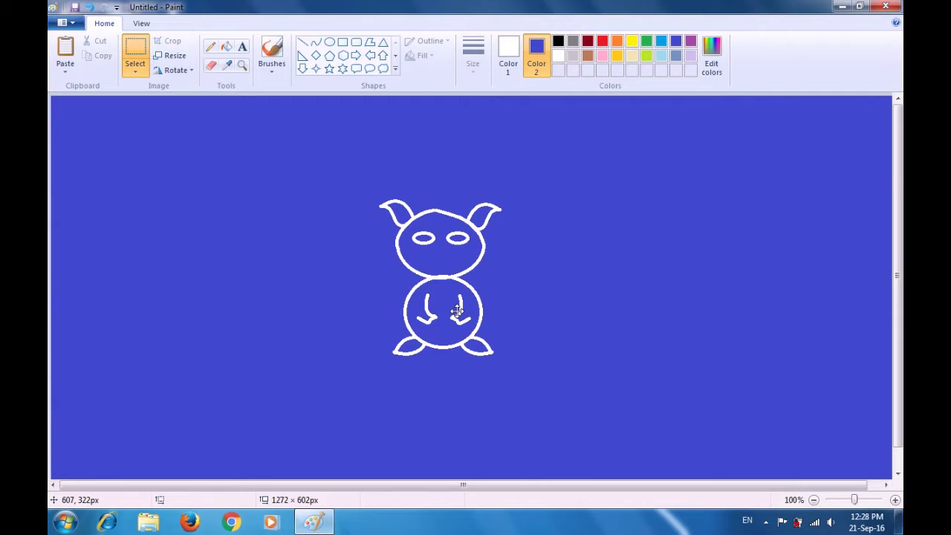
pyautogui.hotkey('ctrl', 'z')
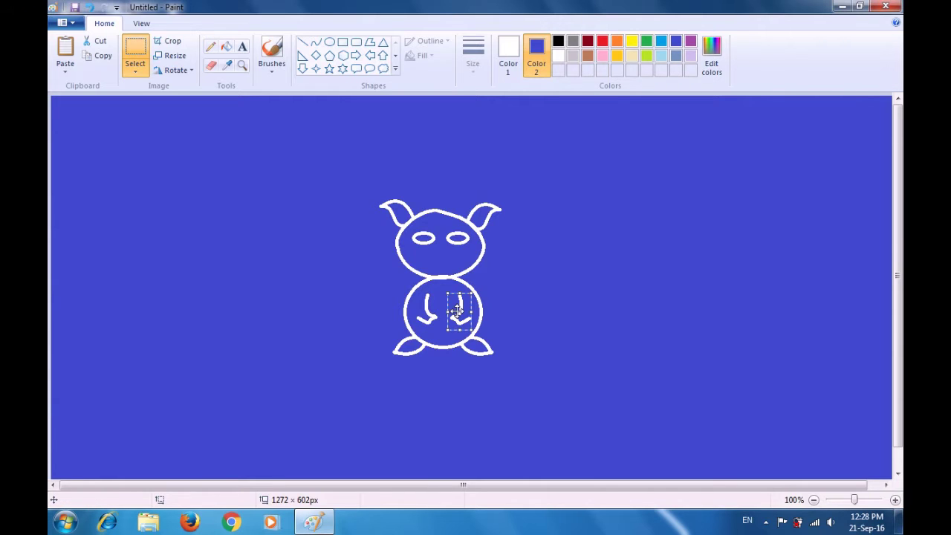
pyautogui.click(516, 313)
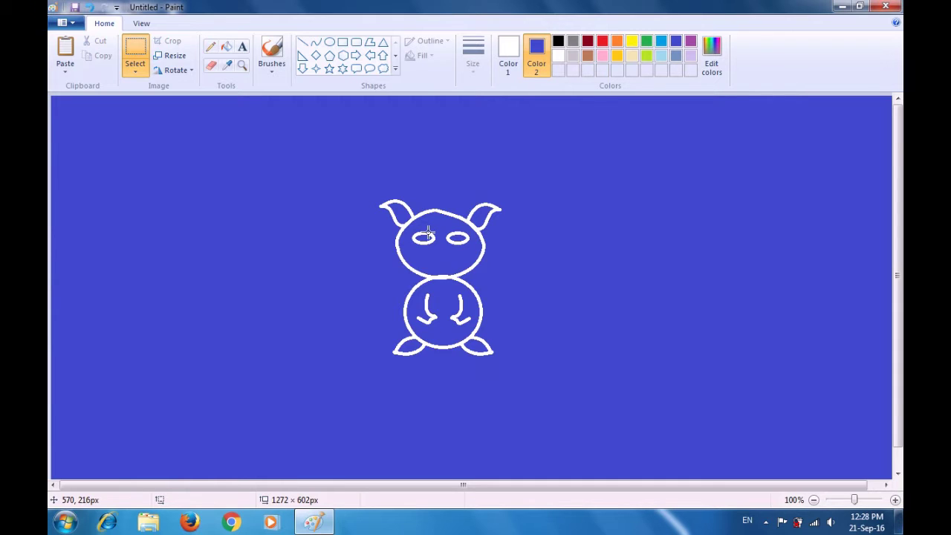
# Step: Set the background colour to white and draw a tiny four-point star as the nose, just below and between the eyes
pyautogui.click(532, 56)
pyautogui.click(559, 56)
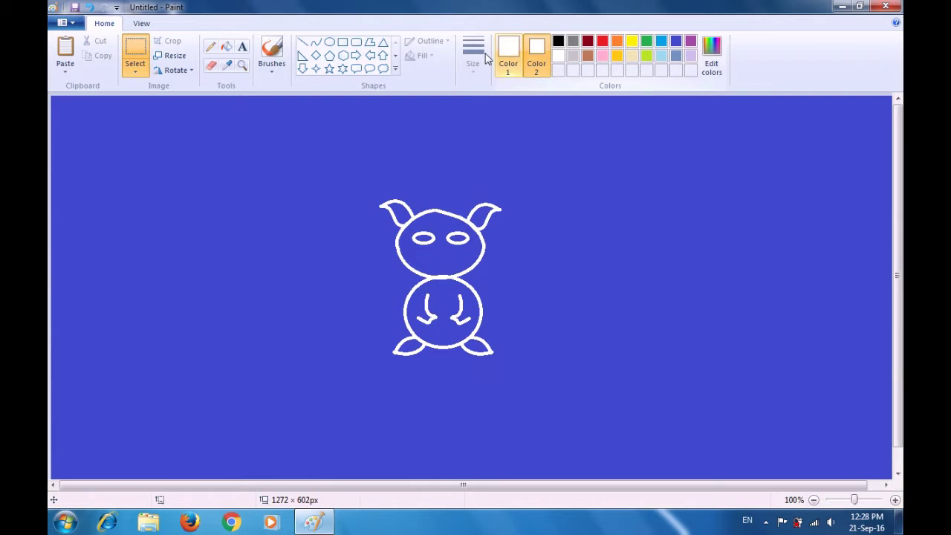
pyautogui.click(318, 69)
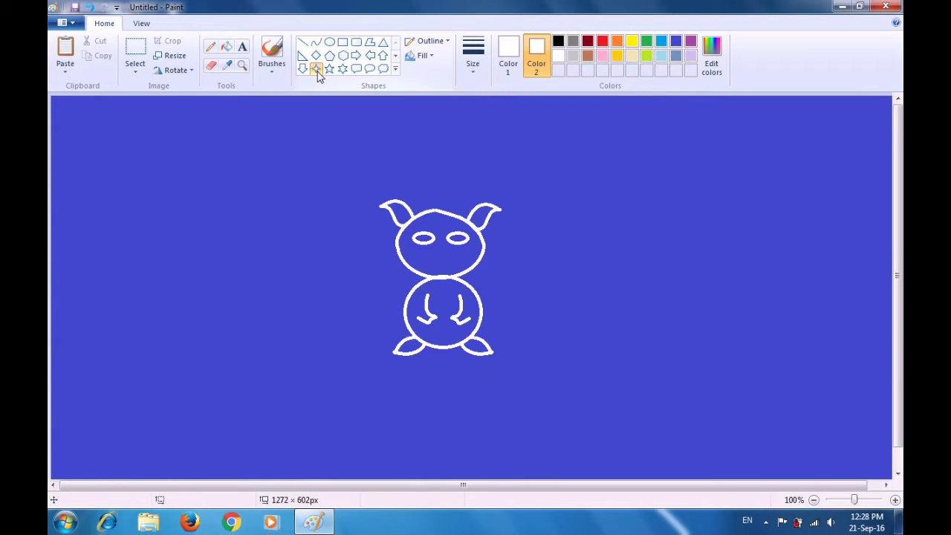
pyautogui.moveTo(439, 247); pyautogui.dragTo(442, 256)
pyautogui.click(529, 251)
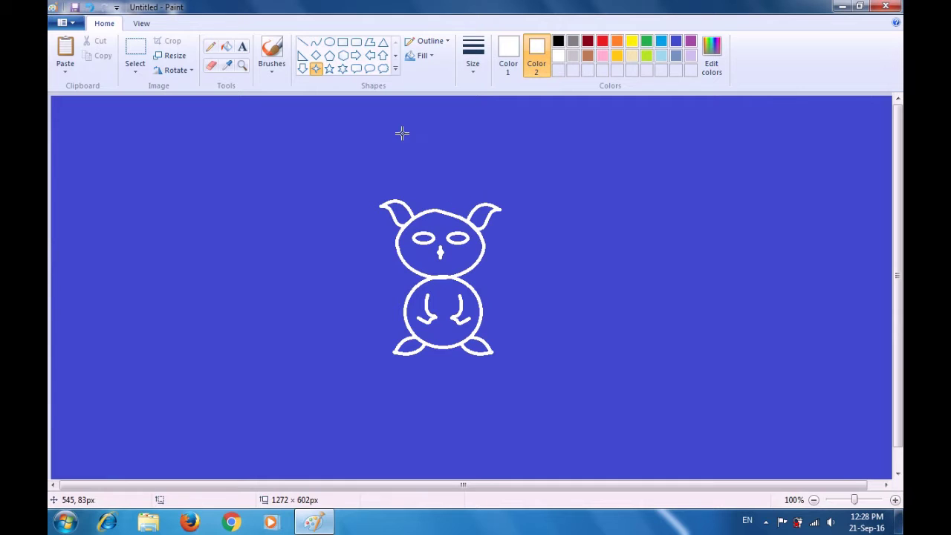
# Step: Draw the left half of the mouth as a small white curve about 17 × 16 px, running down and left from the nose
pyautogui.click(316, 46)
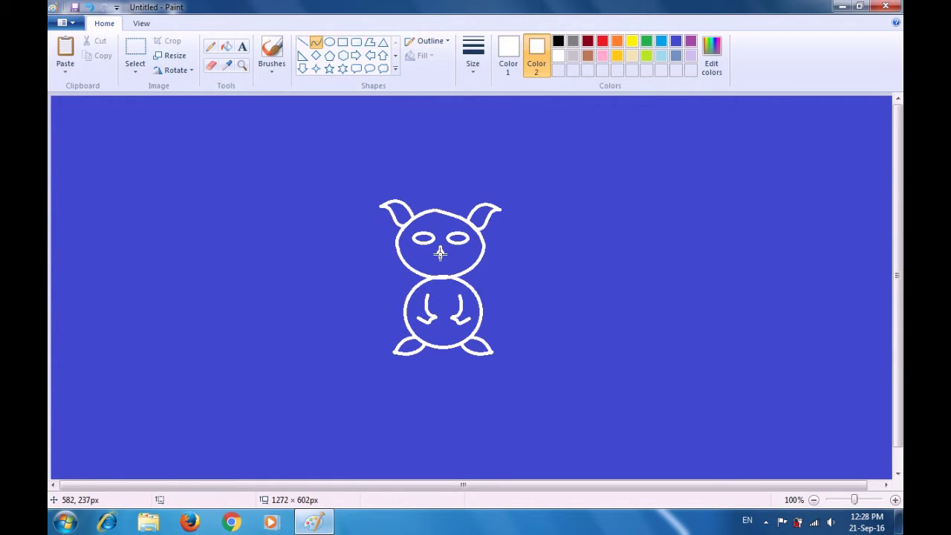
pyautogui.moveTo(440, 254); pyautogui.dragTo(429, 264)
pyautogui.moveTo(434, 257); pyautogui.dragTo(439, 258)
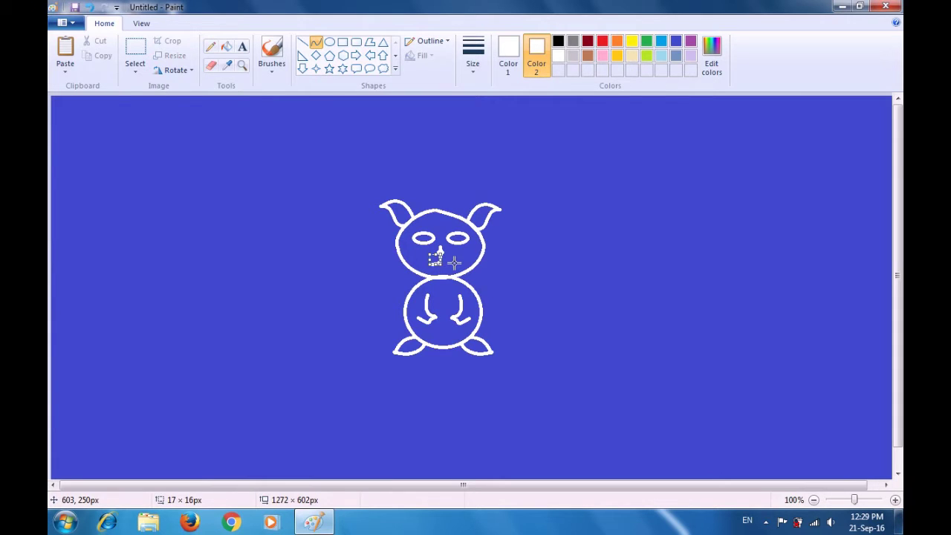
pyautogui.click(454, 261)
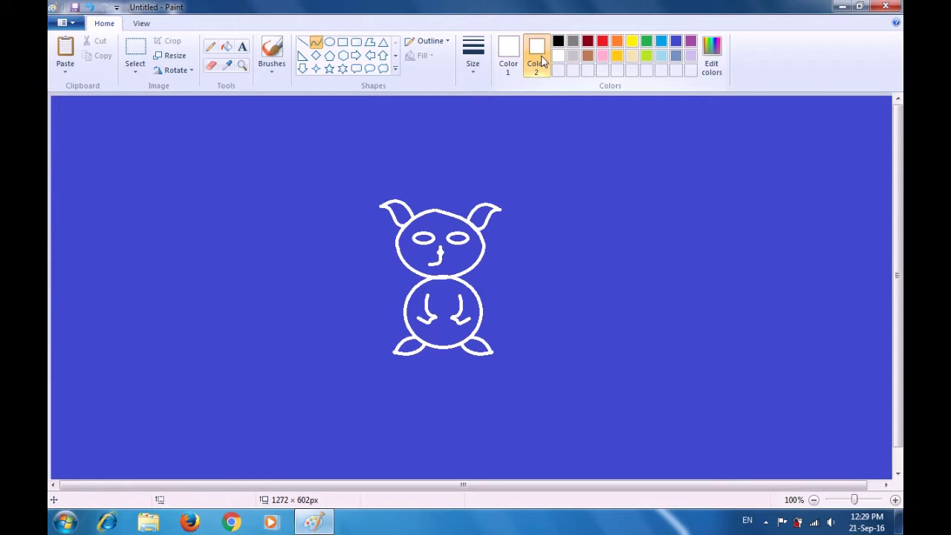
# Step: Set the background colour to indigo, copy the left mouth curve and move the pasted copy over the original below the nose
pyautogui.click(676, 43)
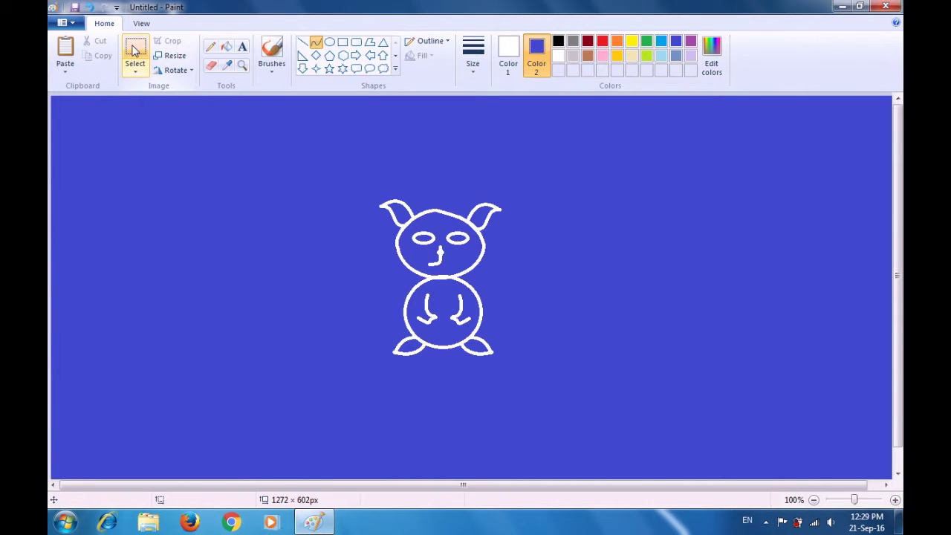
pyautogui.click(134, 49)
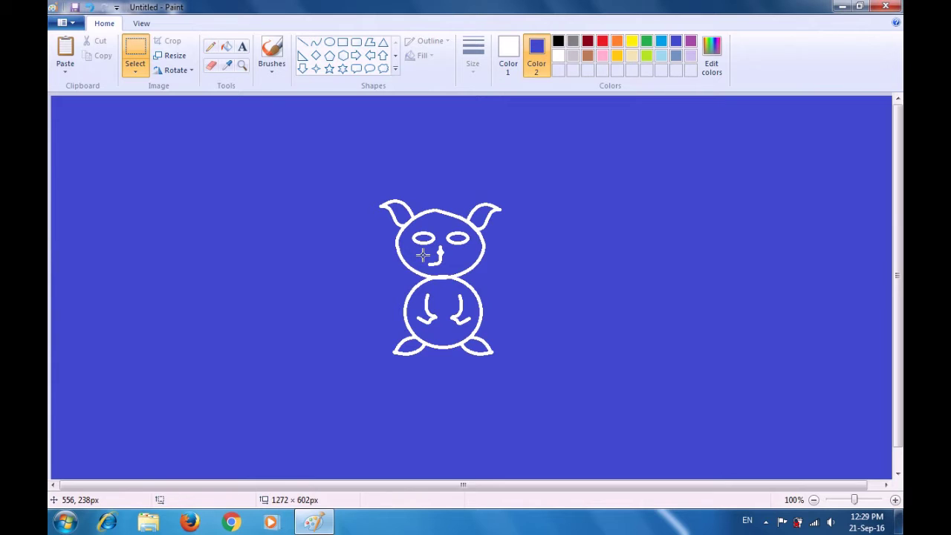
pyautogui.moveTo(422, 255); pyautogui.dragTo(453, 272)
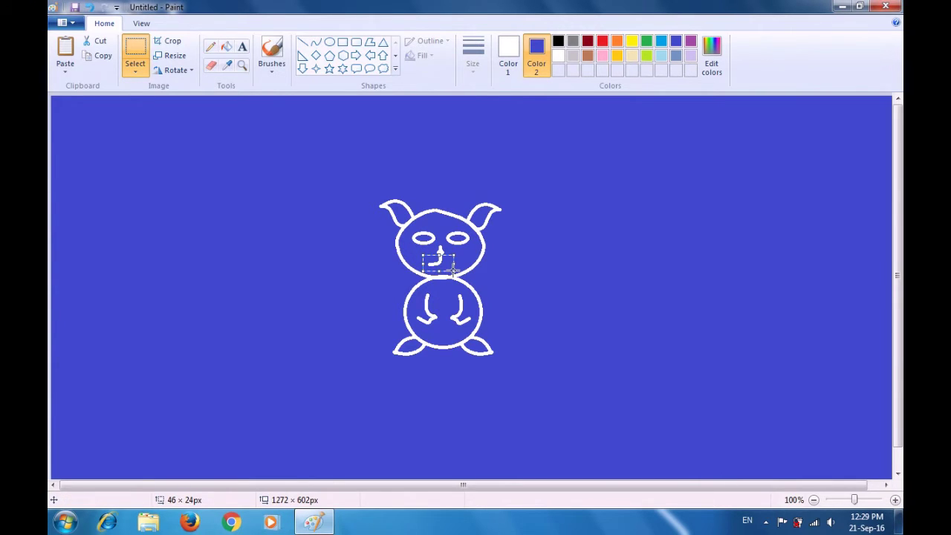
pyautogui.hotkey('ctrl', 'c')
pyautogui.hotkey('ctrl', 'v')
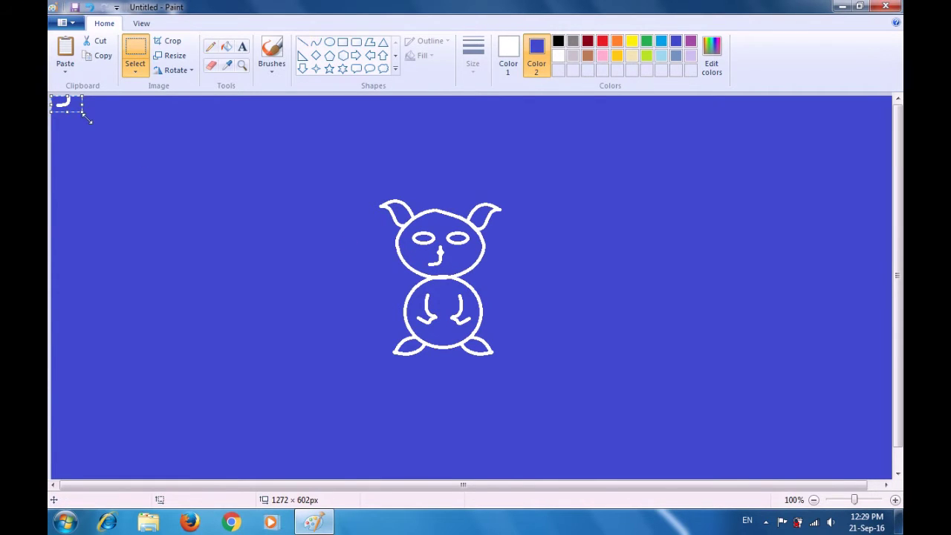
pyautogui.moveTo(67, 105); pyautogui.dragTo(439, 264)
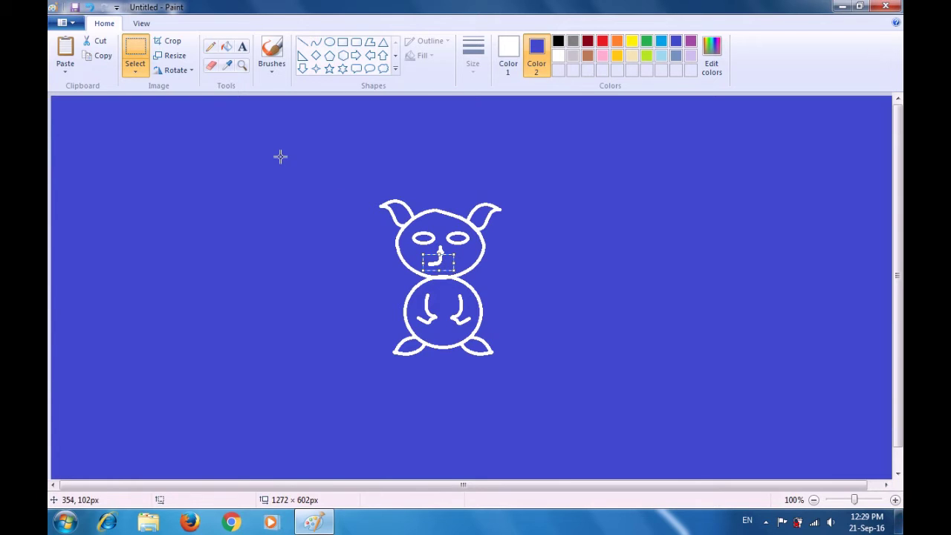
# Step: Flip the pasted mouth curve horizontally and align it with the nose as the right half of the mouth
pyautogui.click(183, 73)
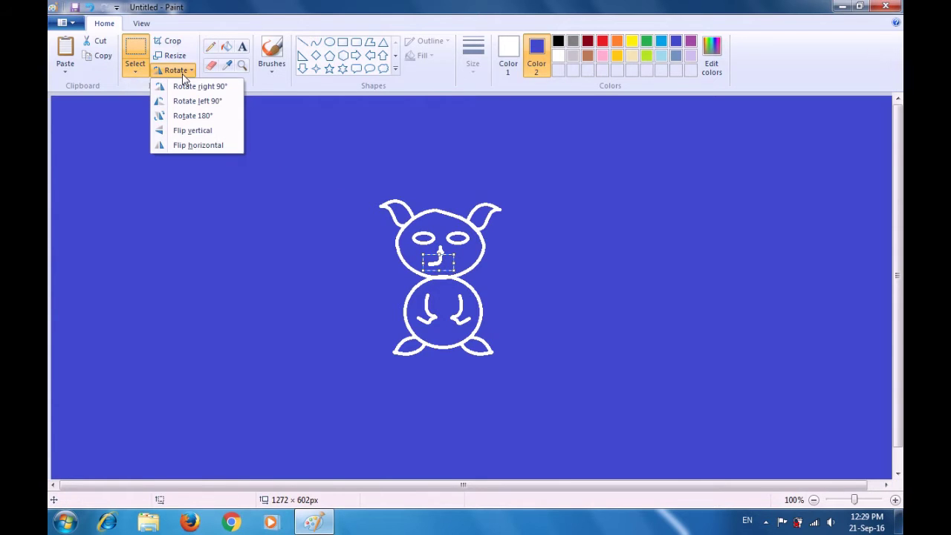
pyautogui.click(200, 145)
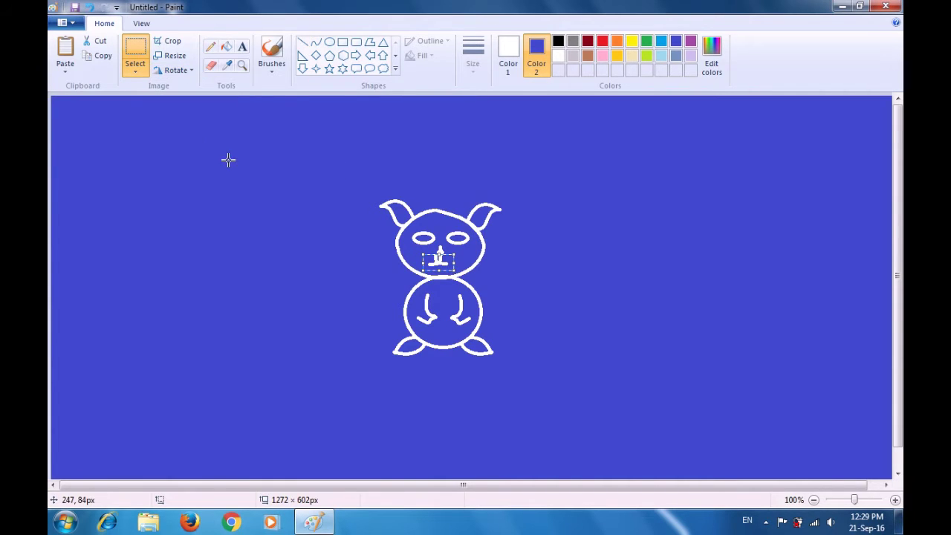
pyautogui.click(441, 260)
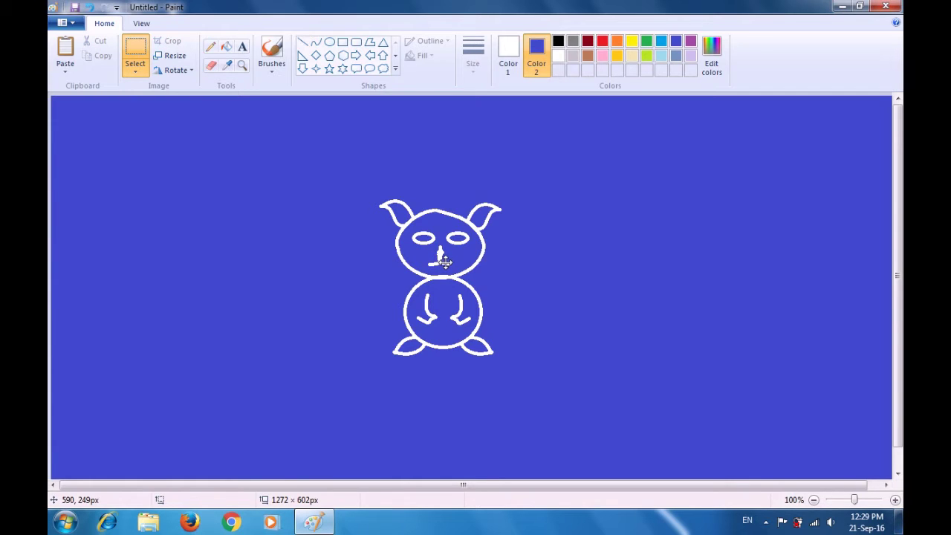
pyautogui.moveTo(428, 254); pyautogui.dragTo(460, 272)
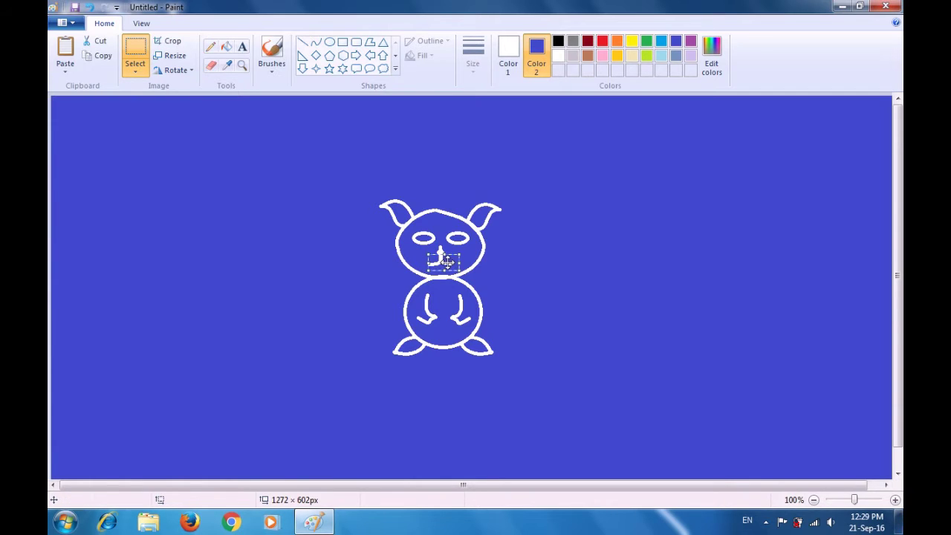
pyautogui.click(524, 271)
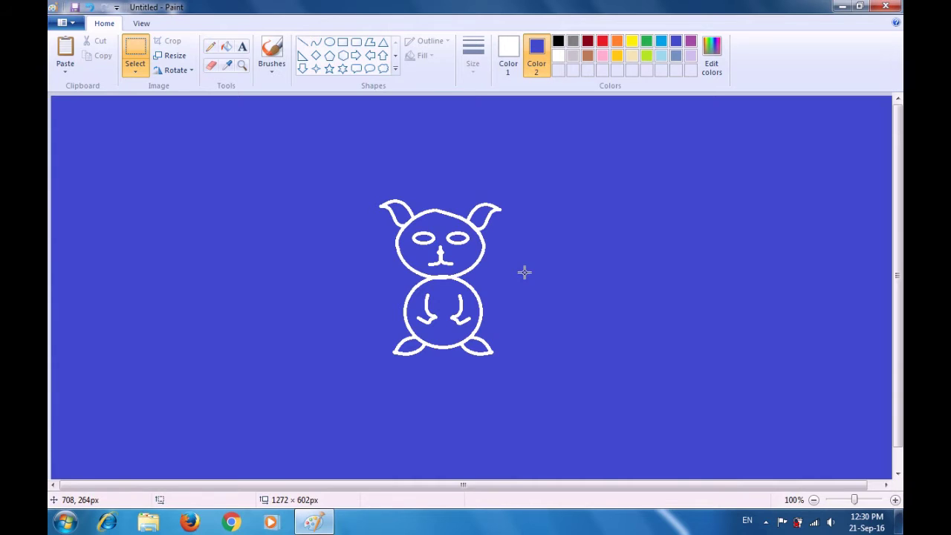
# Step: Draw a tapering tail from two S-shaped white curves, rising from the body's lower-right edge to a shared tip about 109 px away
pyautogui.click(315, 44)
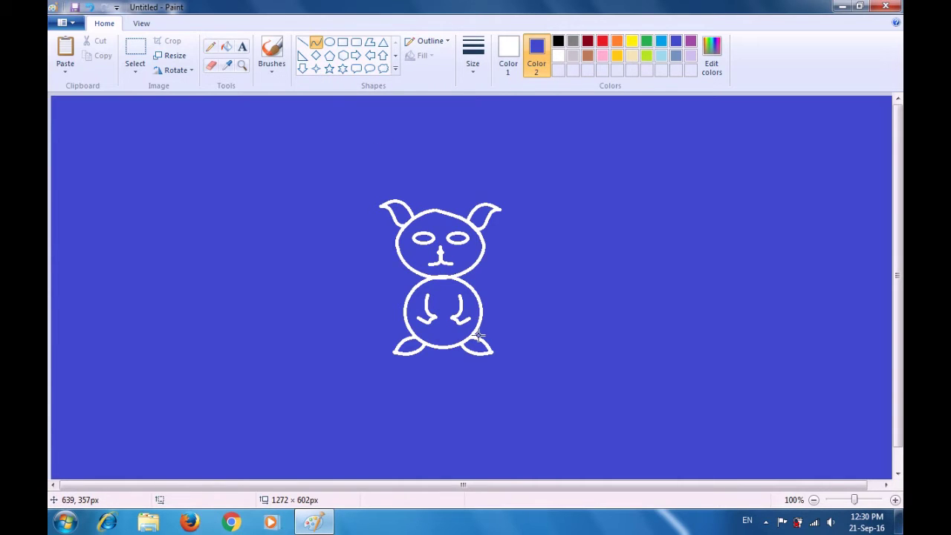
pyautogui.moveTo(472, 338); pyautogui.dragTo(545, 309)
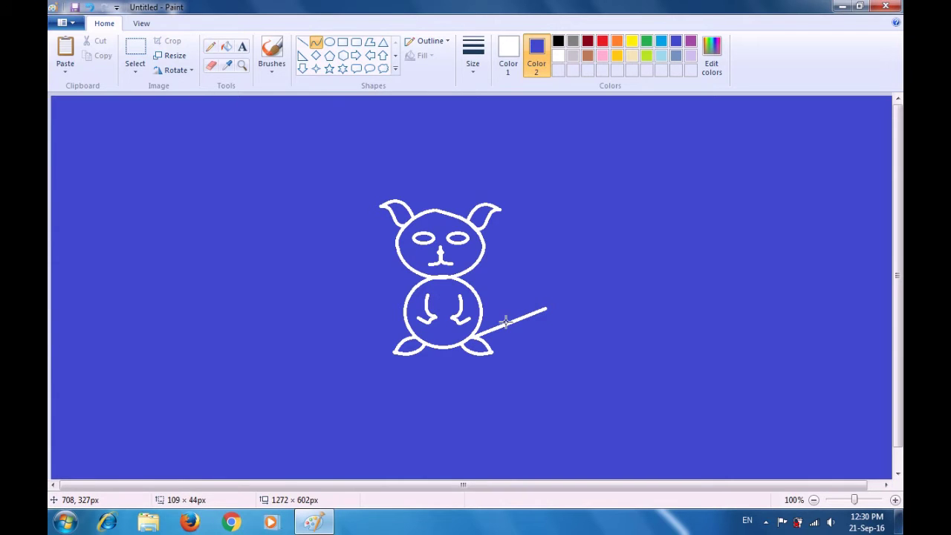
pyautogui.moveTo(488, 336); pyautogui.dragTo(515, 305)
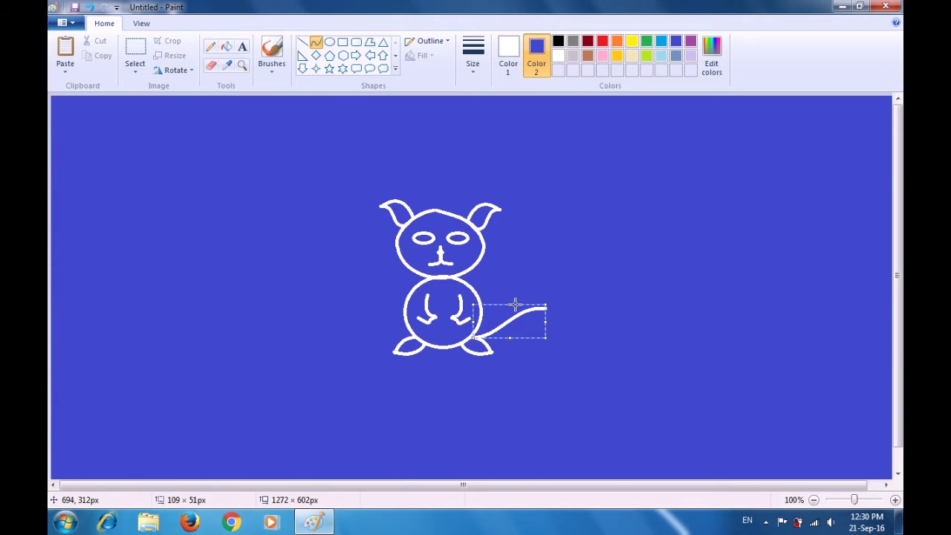
pyautogui.click(545, 260)
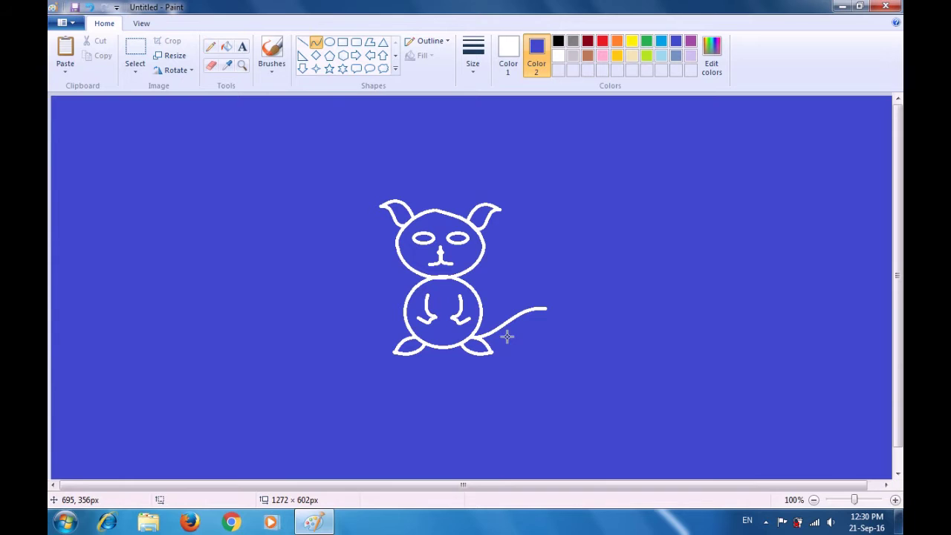
pyautogui.moveTo(490, 346); pyautogui.dragTo(545, 309)
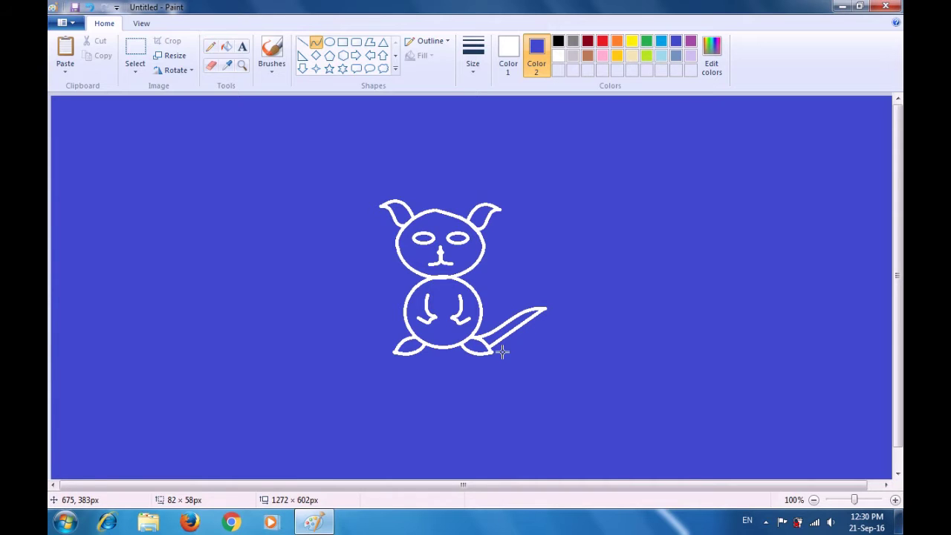
pyautogui.moveTo(495, 355); pyautogui.dragTo(511, 312)
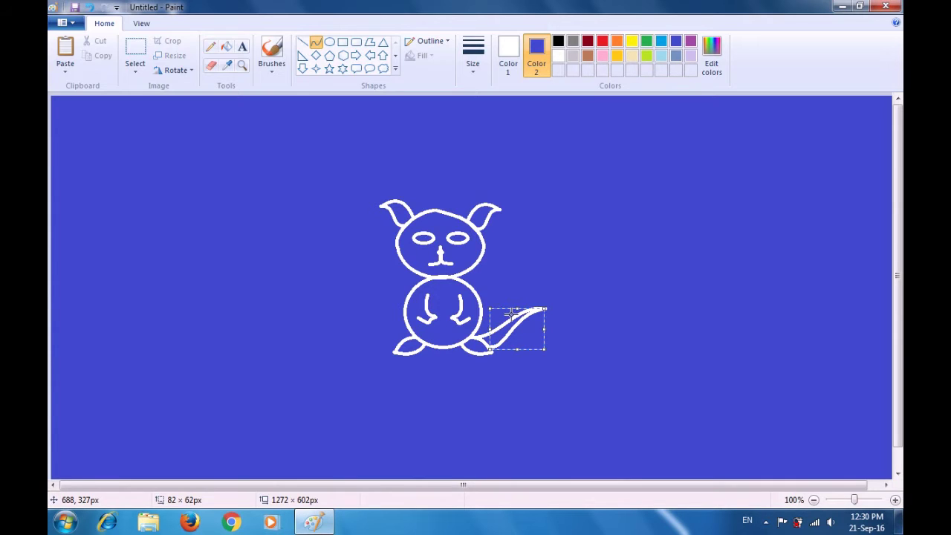
pyautogui.click(520, 256)
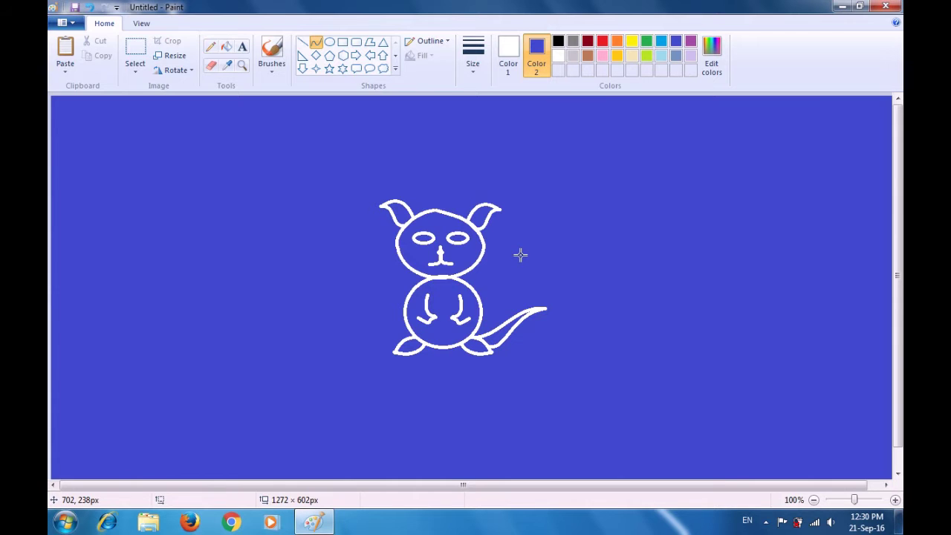
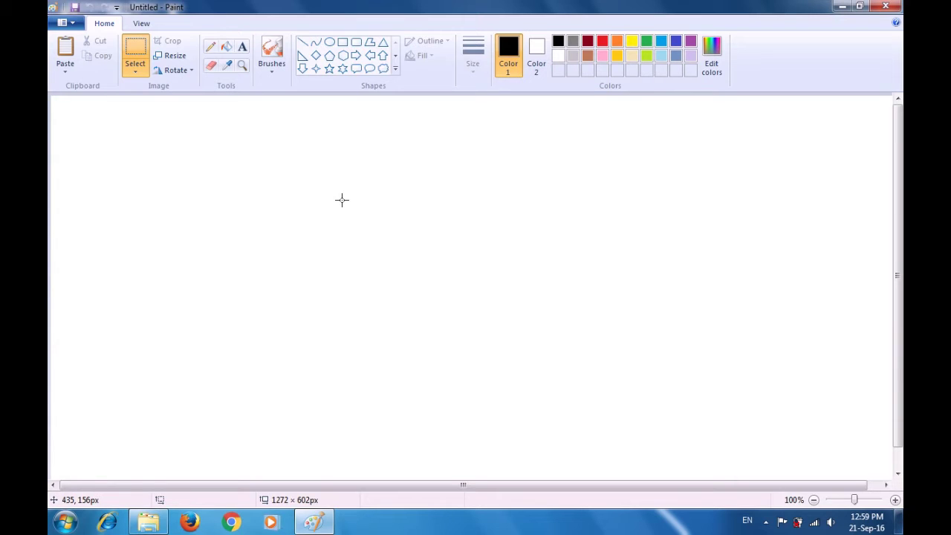
# Step: Draw a black-outlined ellipse about 127 × 116 px near the blank canvas's centre, using the second-thickest line size
pyautogui.click(330, 43)
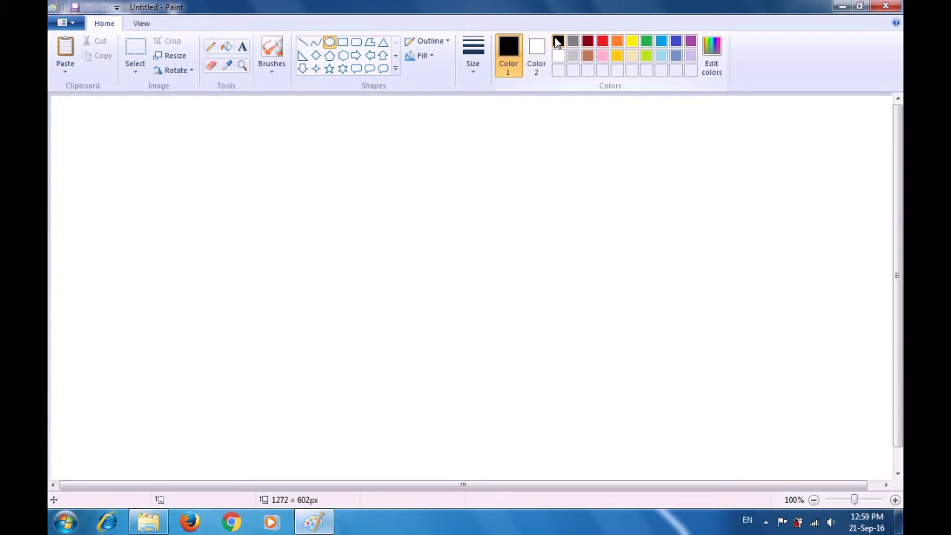
pyautogui.moveTo(402, 183); pyautogui.dragTo(486, 260)
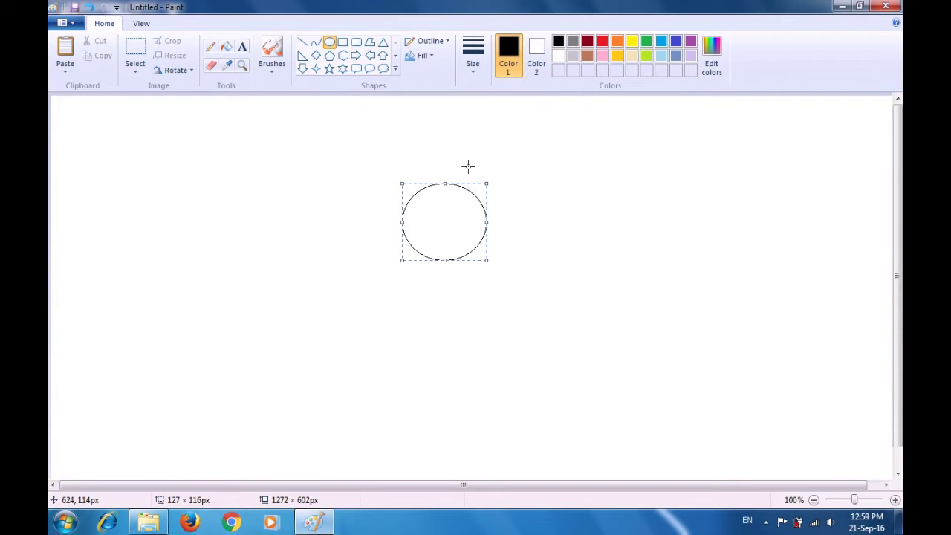
pyautogui.click(471, 77)
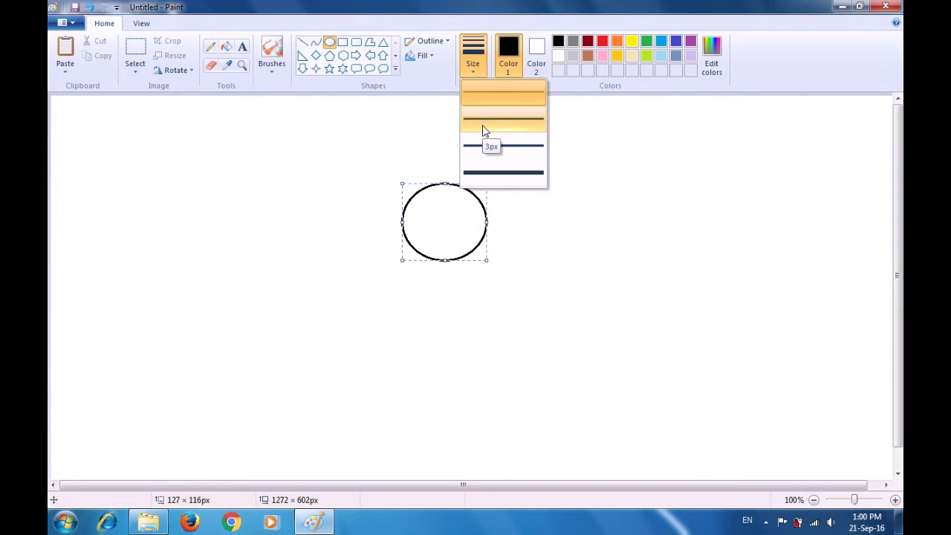
pyautogui.click(487, 146)
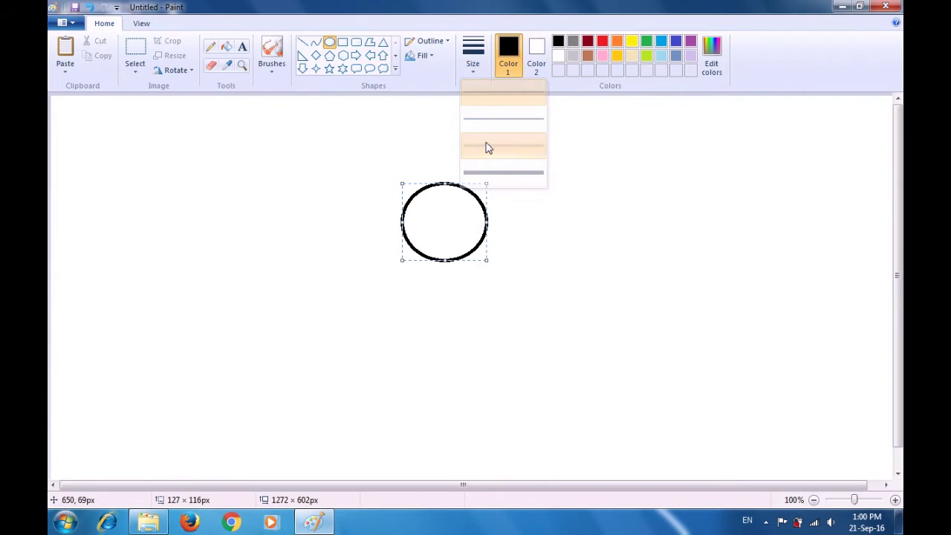
pyautogui.click(586, 192)
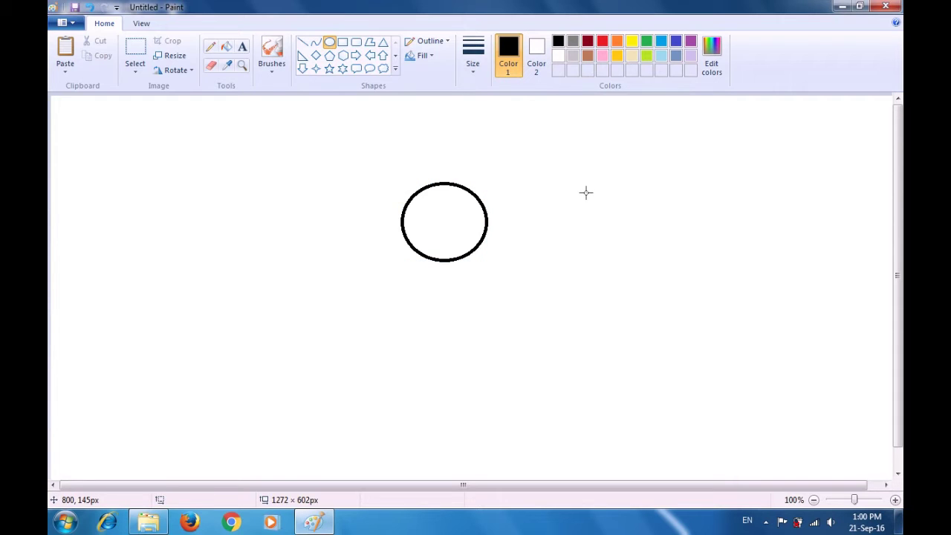
# Step: Delete the lower part of the circle with a rectangular selection about 188 × 84 px, keeping the upper arc
pyautogui.click(135, 48)
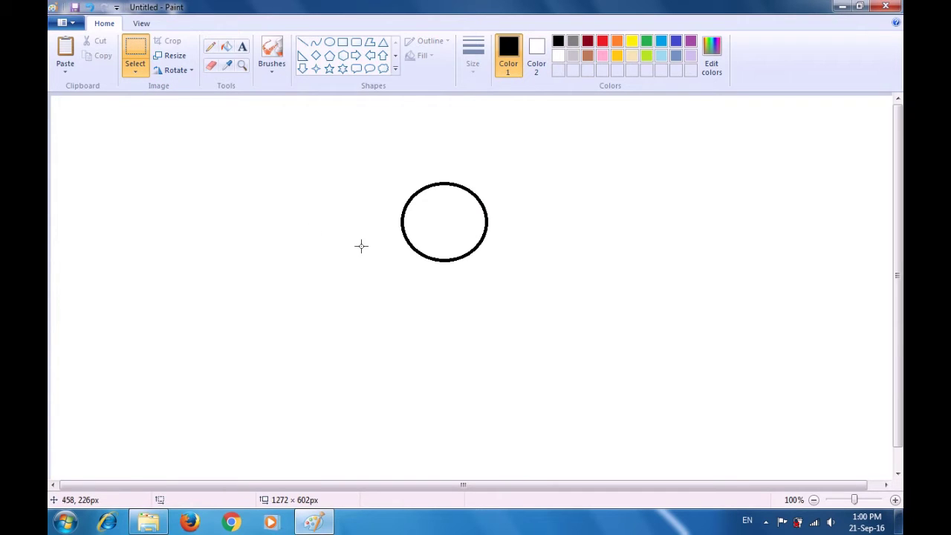
pyautogui.moveTo(388, 234); pyautogui.dragTo(512, 289)
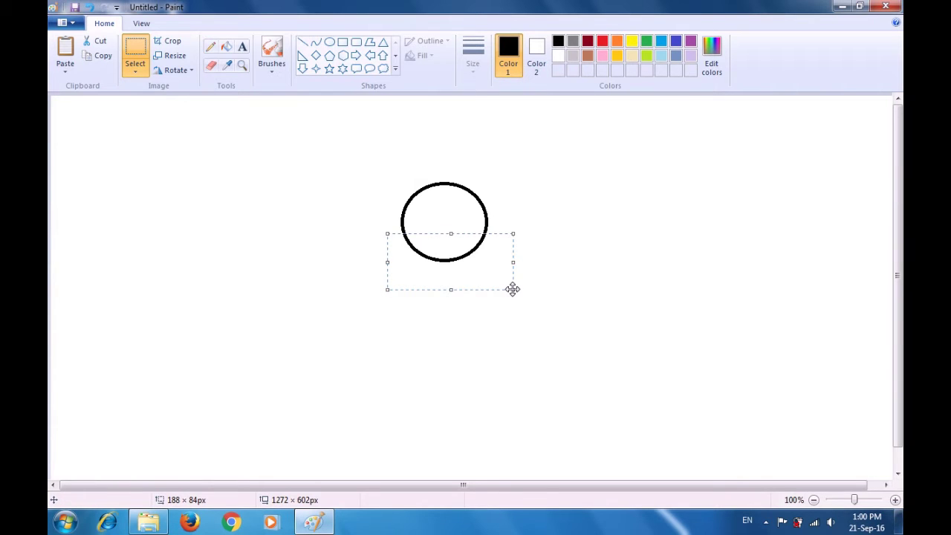
pyautogui.press('Delete')
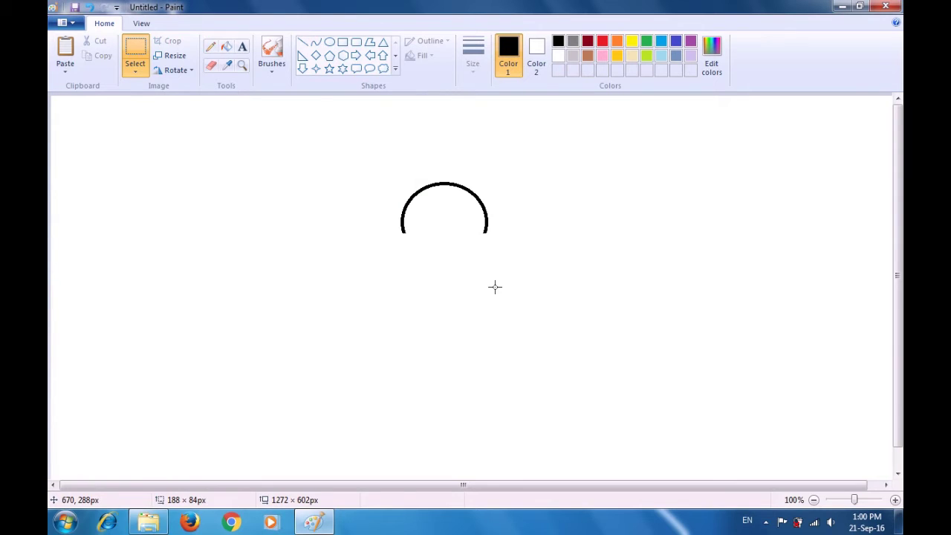
# Step: Draw an S-shaped curve about 69 × 34 px from the arc's centre to just outside its left end and nudge it up slightly
pyautogui.click(315, 47)
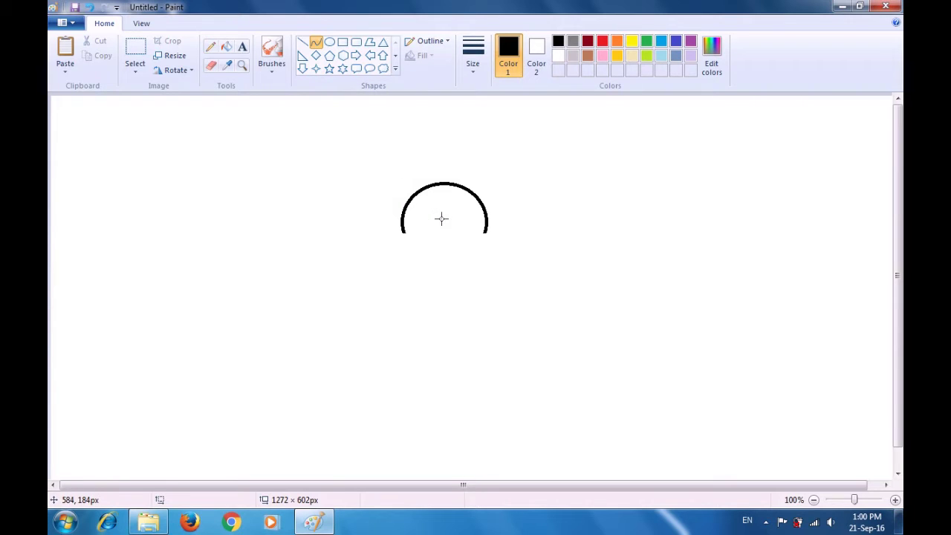
pyautogui.moveTo(442, 217); pyautogui.dragTo(394, 240)
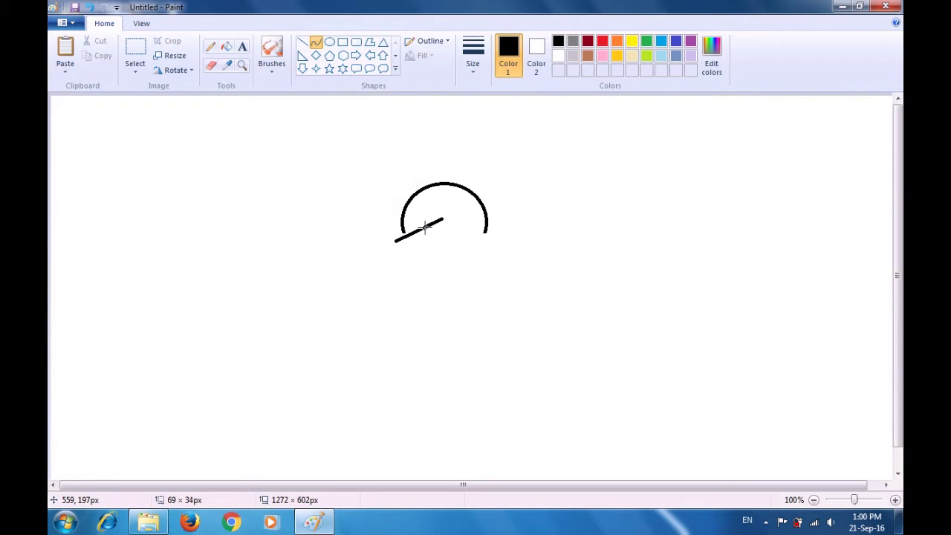
pyautogui.moveTo(425, 228)
pyautogui.mouseDown()
pyautogui.moveTo(419, 214)
pyautogui.moveTo(406, 233)
pyautogui.moveTo(413, 241)
pyautogui.mouseUp()
pyautogui.press('Up')
pyautogui.press('Up')
pyautogui.press('Up')
pyautogui.press('Up')
pyautogui.press('Up')
pyautogui.click(496, 275)
# Step: Draw a second, downward-bulging curve below the first, meeting its outer tip, to form the left half of the moustache
pyautogui.moveTo(441, 230); pyautogui.dragTo(395, 238)
pyautogui.moveTo(411, 235); pyautogui.dragTo(412, 259)
pyautogui.moveTo(441, 231); pyautogui.dragTo(395, 238)
pyautogui.moveTo(419, 235); pyautogui.dragTo(418, 266)
# Step: Copy the left moustache half with a selection about 103 × 68 px and paste a duplicate
pyautogui.click(141, 52)
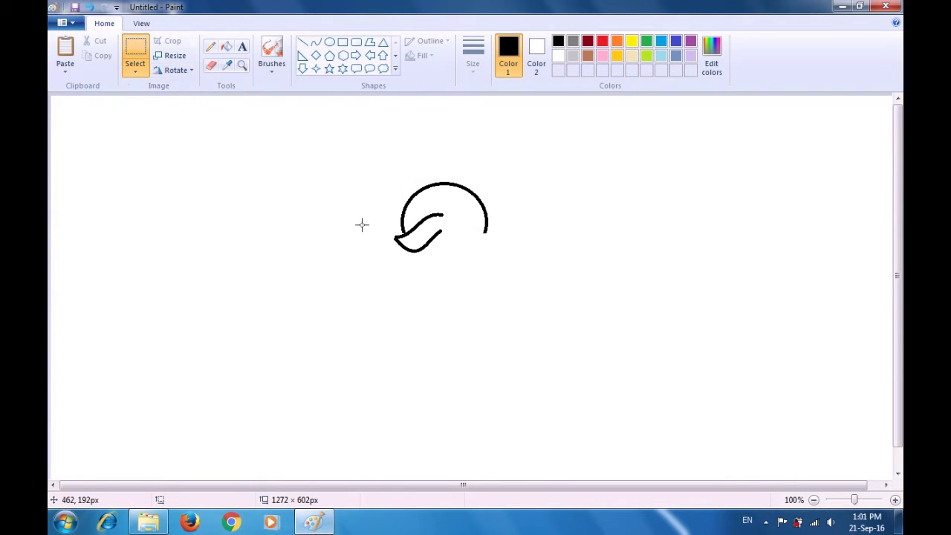
pyautogui.moveTo(379, 210)
pyautogui.mouseDown()
pyautogui.moveTo(409, 249)
pyautogui.moveTo(448, 257)
pyautogui.mouseUp()
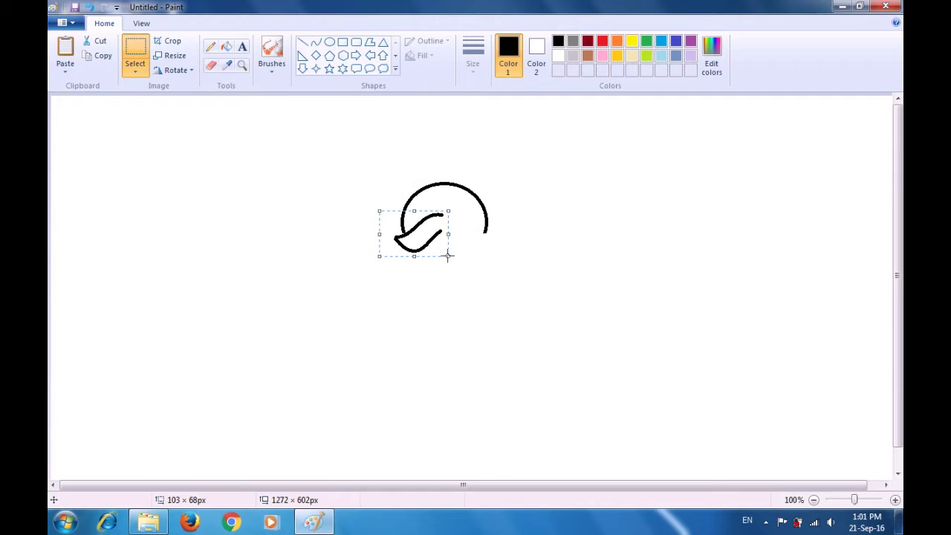
pyautogui.hotkey('ctrl', 'c')
pyautogui.hotkey('ctrl', 'v')
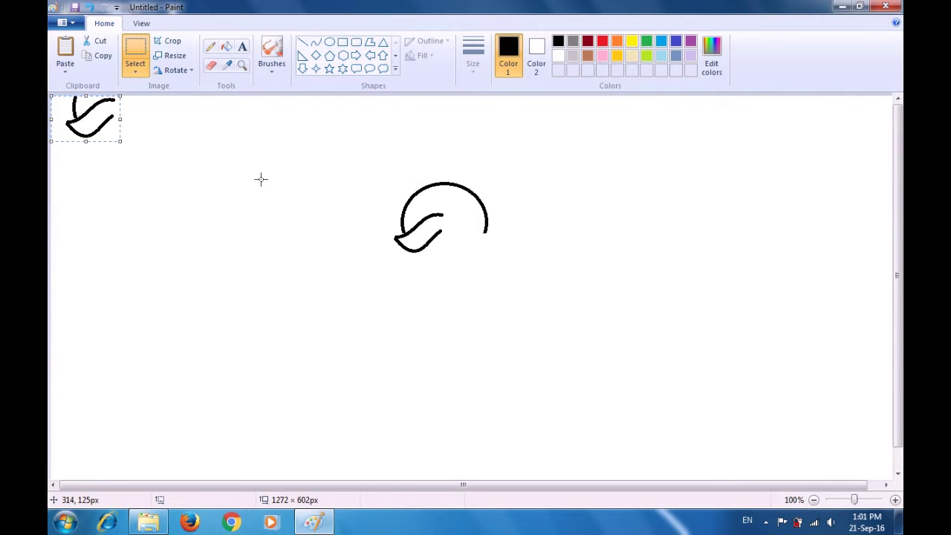
# Step: Flip the pasted moustache half horizontally and place it at the head's right end, mirroring the left half
pyautogui.click(137, 74)
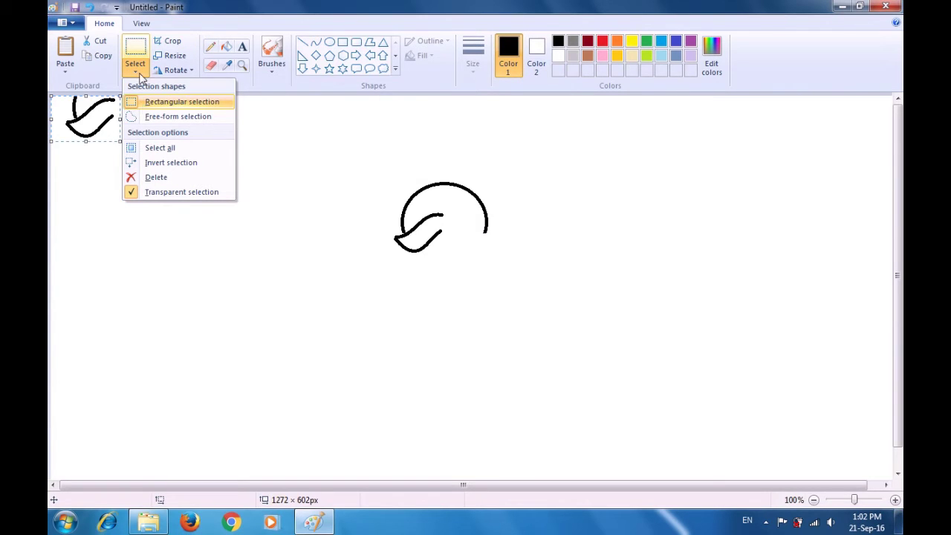
pyautogui.click(143, 76)
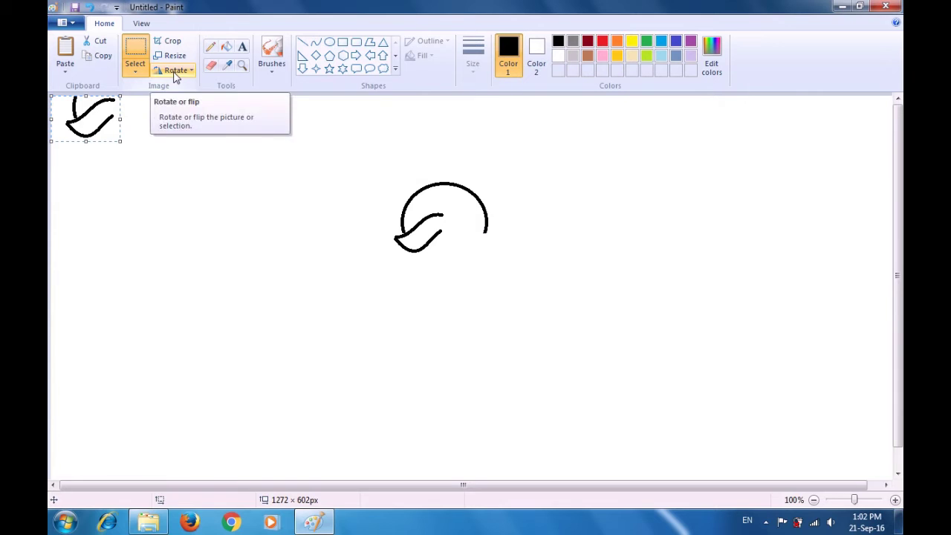
pyautogui.click(176, 72)
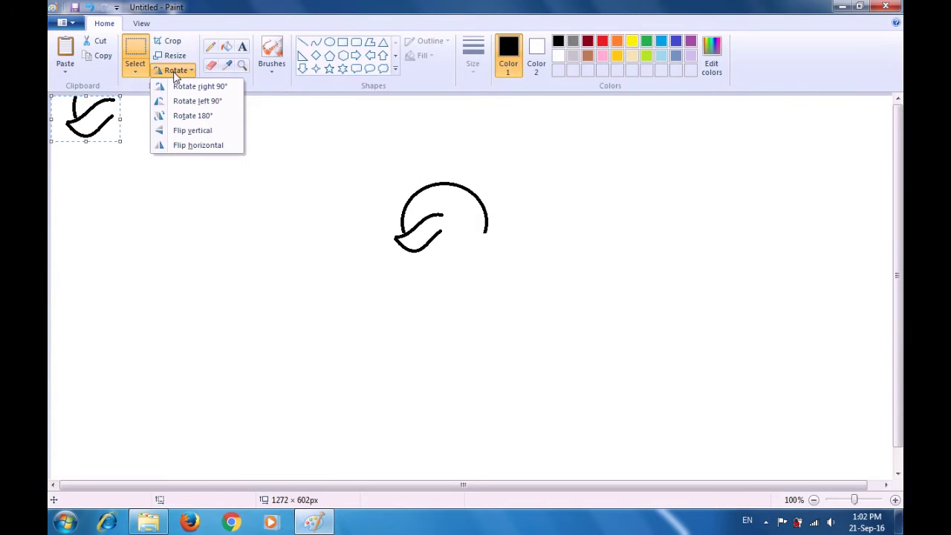
pyautogui.click(197, 146)
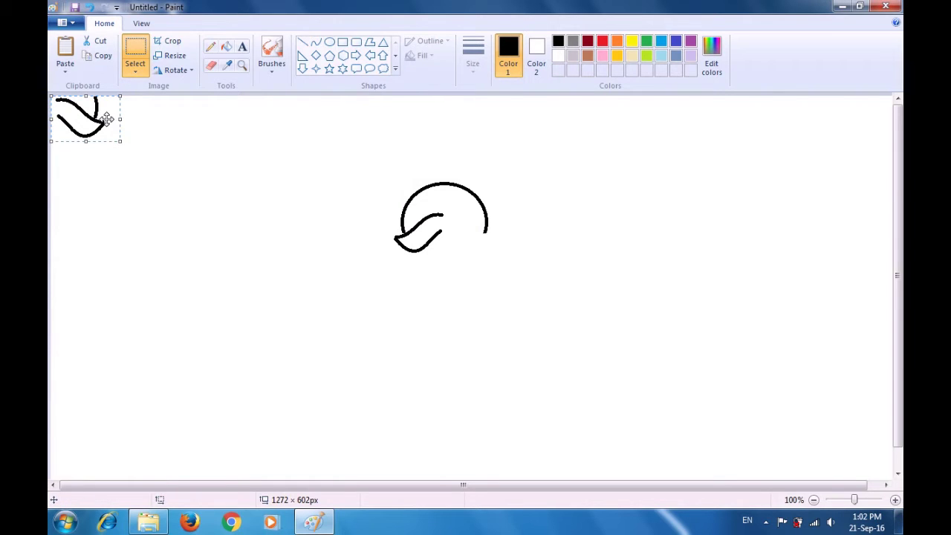
pyautogui.moveTo(108, 119)
pyautogui.mouseDown()
pyautogui.moveTo(500, 246)
pyautogui.moveTo(497, 234)
pyautogui.mouseUp()
pyautogui.click(538, 210)
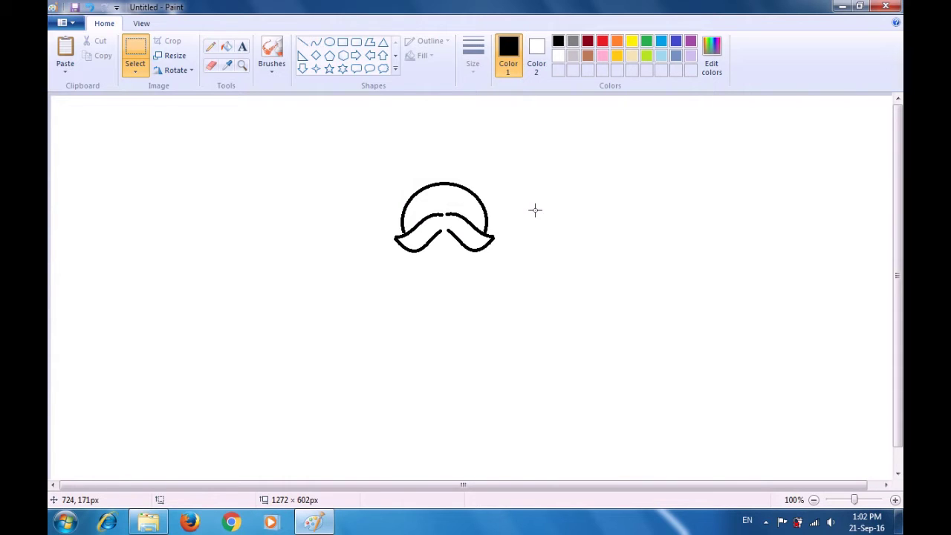
# Step: Draw a solid black-filled ellipse about 29 × 28 px as the nose and centre it between the two moustache halves
pyautogui.click(330, 44)
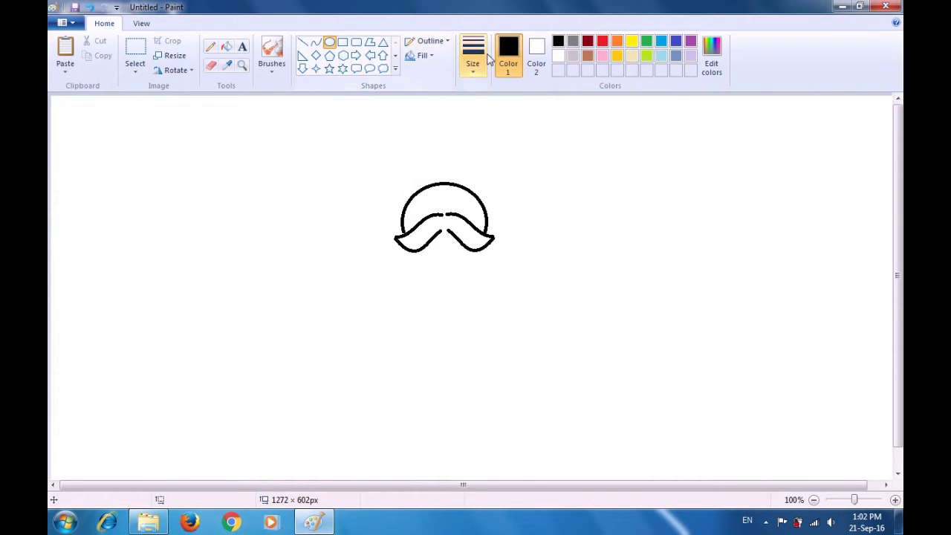
pyautogui.click(537, 55)
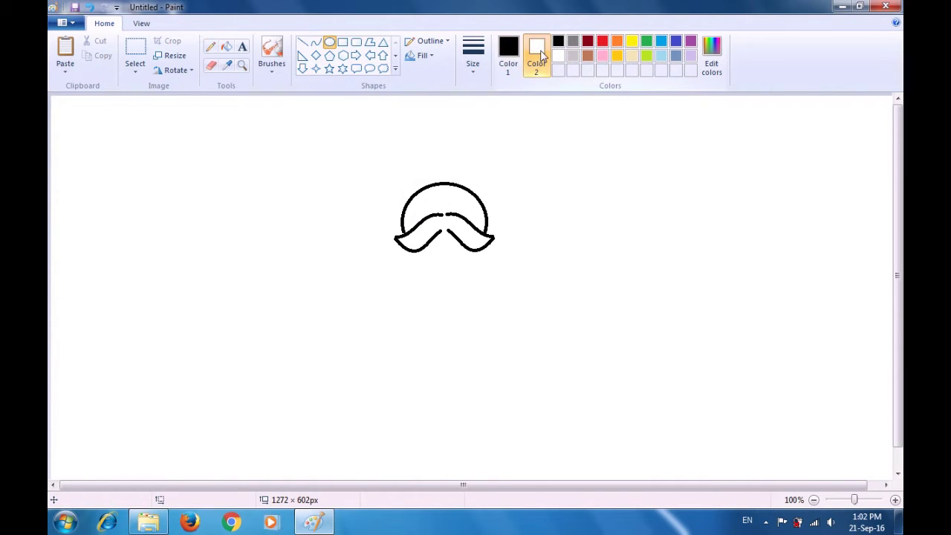
pyautogui.click(558, 42)
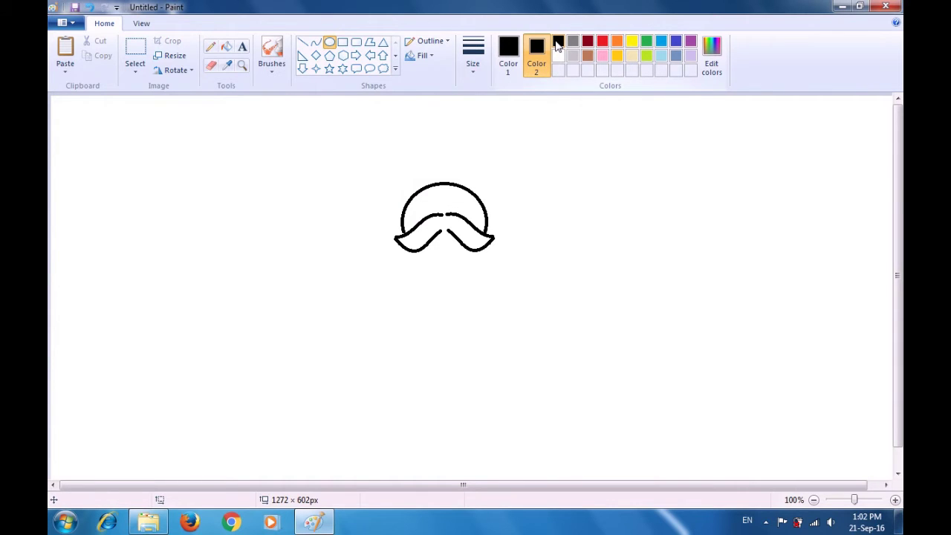
pyautogui.click(428, 62)
pyautogui.click(437, 87)
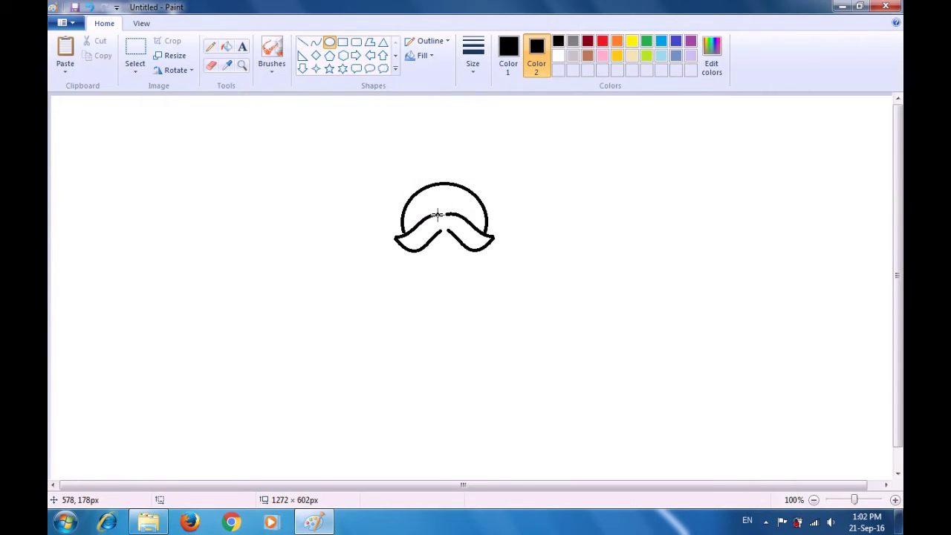
pyautogui.moveTo(438, 215); pyautogui.dragTo(458, 233)
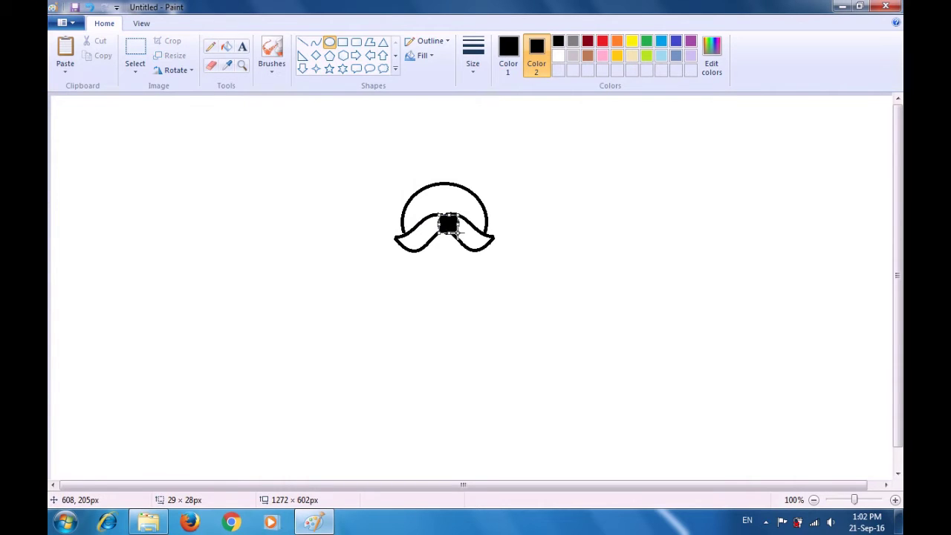
pyautogui.press('Left')
pyautogui.press('Left')
pyautogui.press('Left')
pyautogui.press('Left')
pyautogui.press('Left')
pyautogui.press('Left')
pyautogui.press('Left')
pyautogui.click(459, 272)
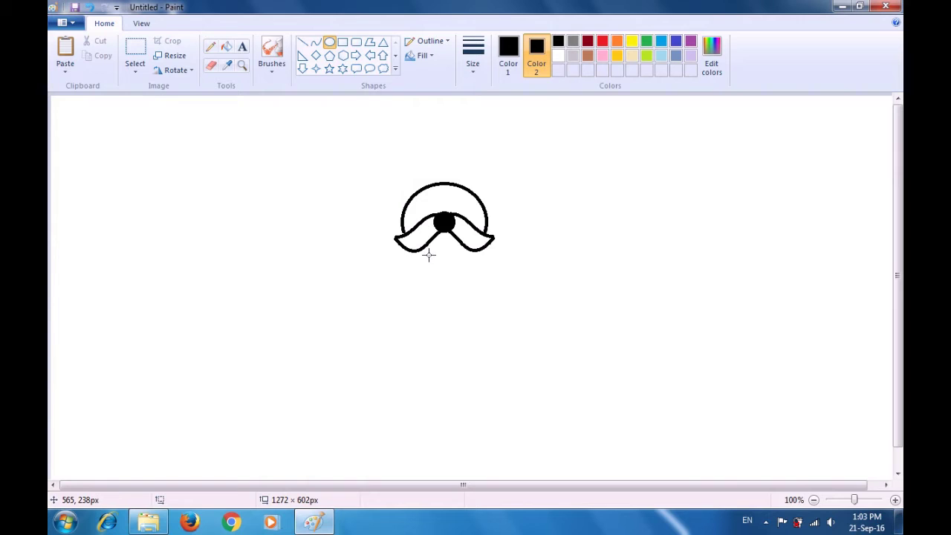
# Step: Set the background colour to white and draw a downward chin curve about 69 × 31 px joining the moustache's lower edges
pyautogui.click(558, 58)
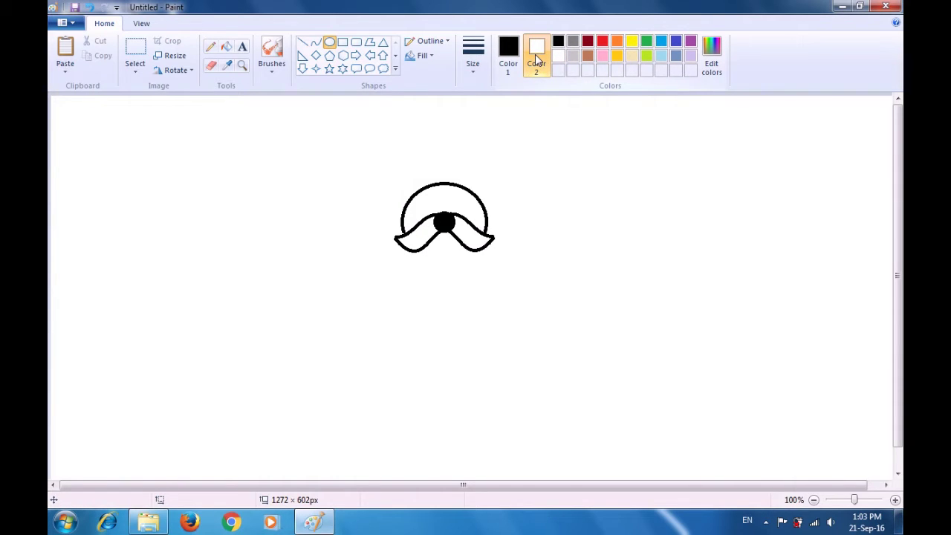
pyautogui.click(538, 60)
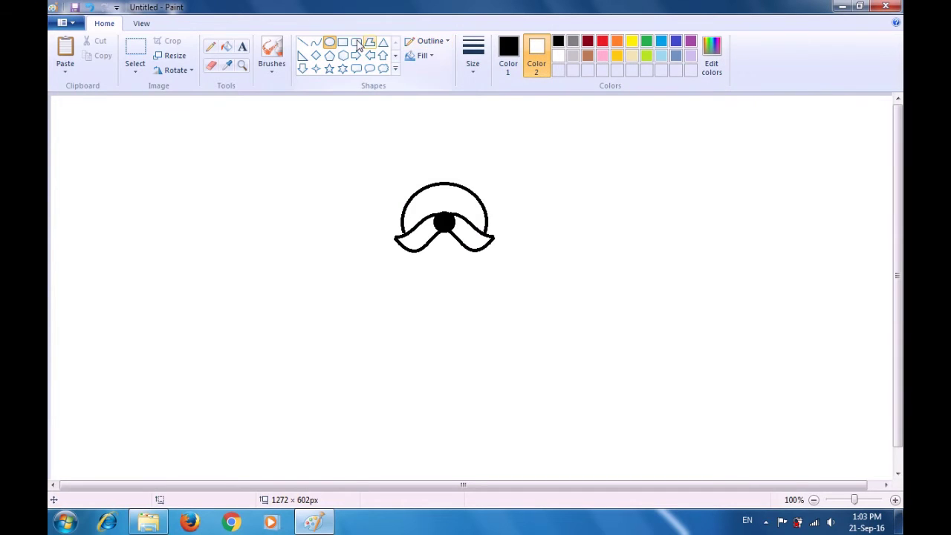
pyautogui.click(316, 43)
pyautogui.moveTo(443, 223)
pyautogui.mouseDown()
pyautogui.moveTo(423, 250)
pyautogui.moveTo(468, 246)
pyautogui.moveTo(433, 267)
pyautogui.moveTo(458, 268)
pyautogui.mouseUp()
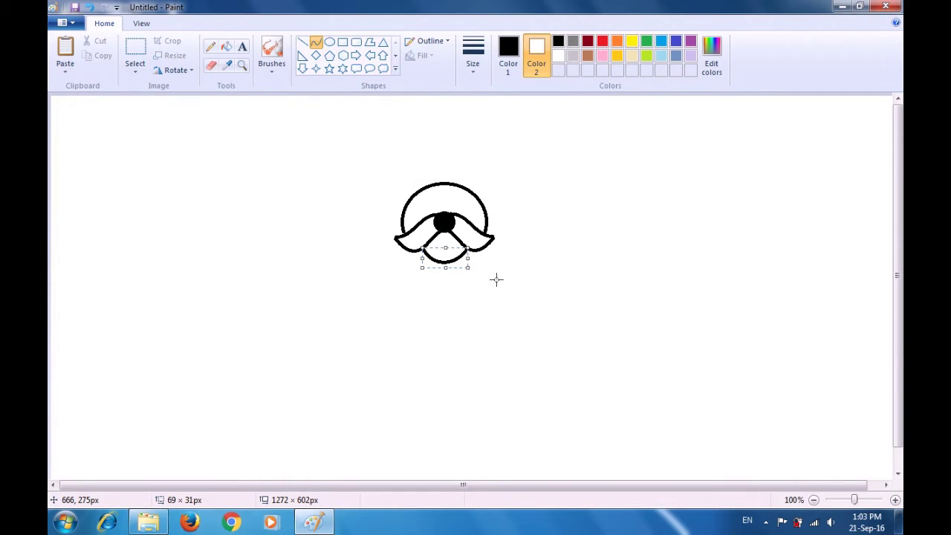
pyautogui.click(541, 304)
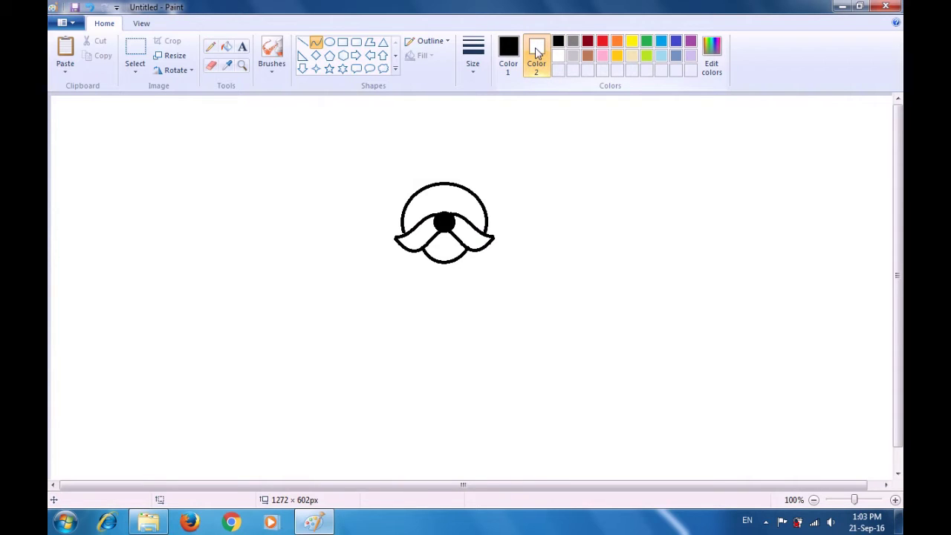
# Step: Set the background colour to black and draw a small solid black upright oval as an eye on blank canvas right of the head
pyautogui.click(559, 41)
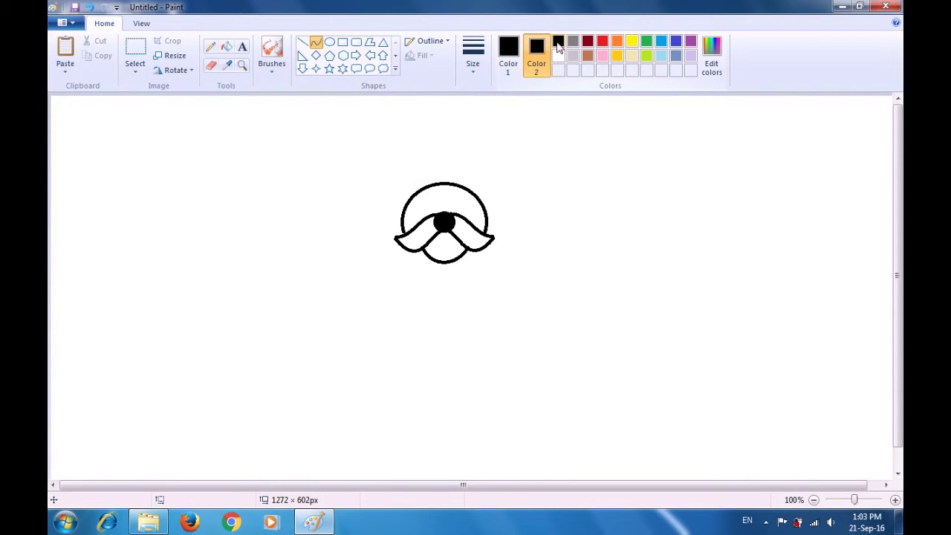
pyautogui.click(509, 51)
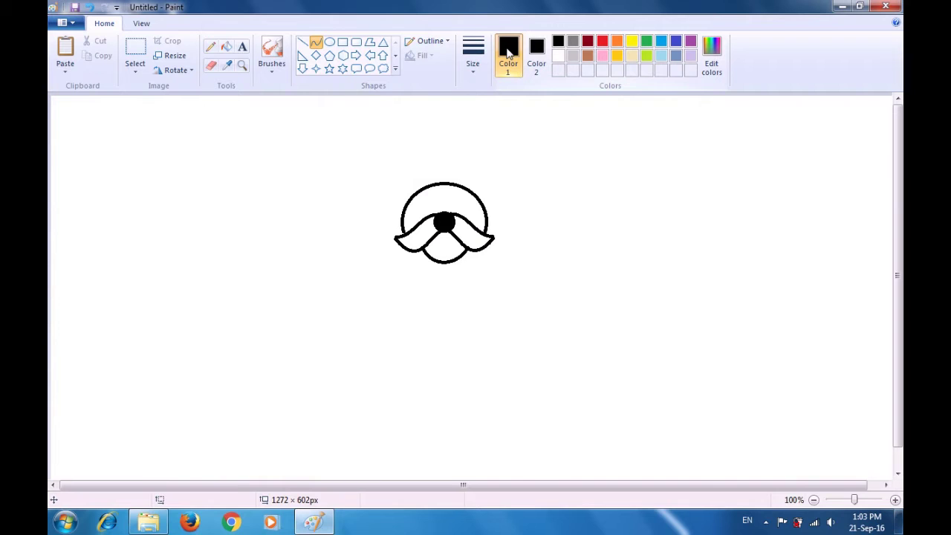
pyautogui.click(330, 42)
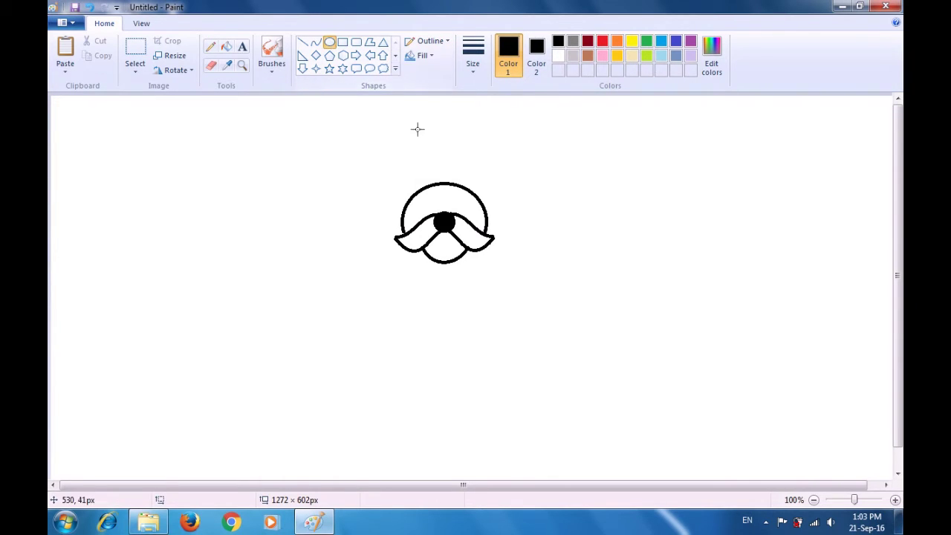
pyautogui.moveTo(579, 210); pyautogui.dragTo(595, 229)
pyautogui.click(627, 213)
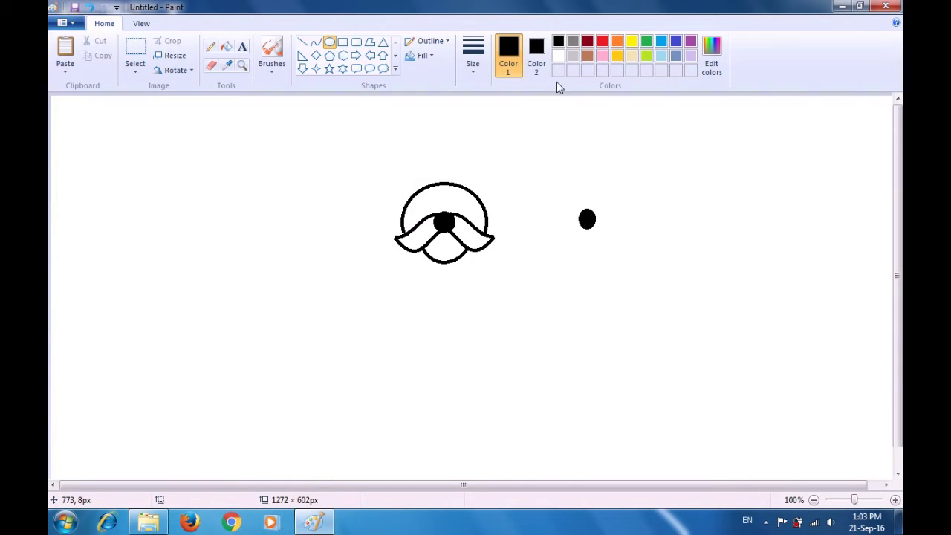
# Step: Set the background colour to white and draw tiny white-filled ellipses as highlights inside the black eye, starting with one about 10 × 12 px
pyautogui.click(537, 56)
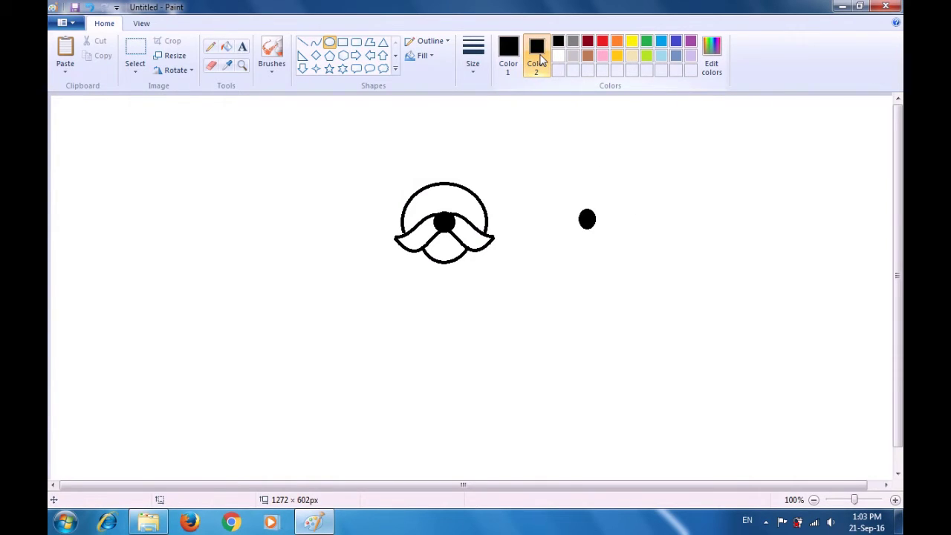
pyautogui.click(558, 55)
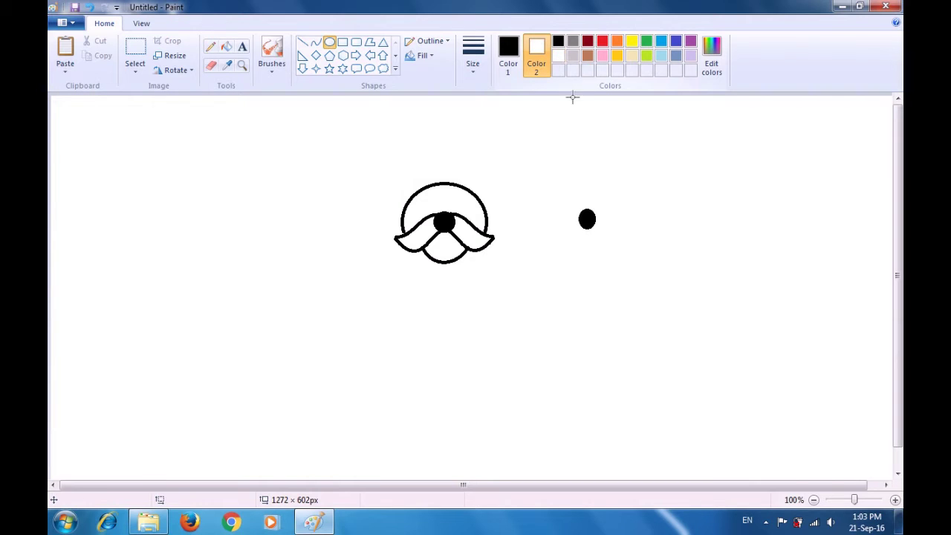
pyautogui.moveTo(587, 216); pyautogui.dragTo(588, 220)
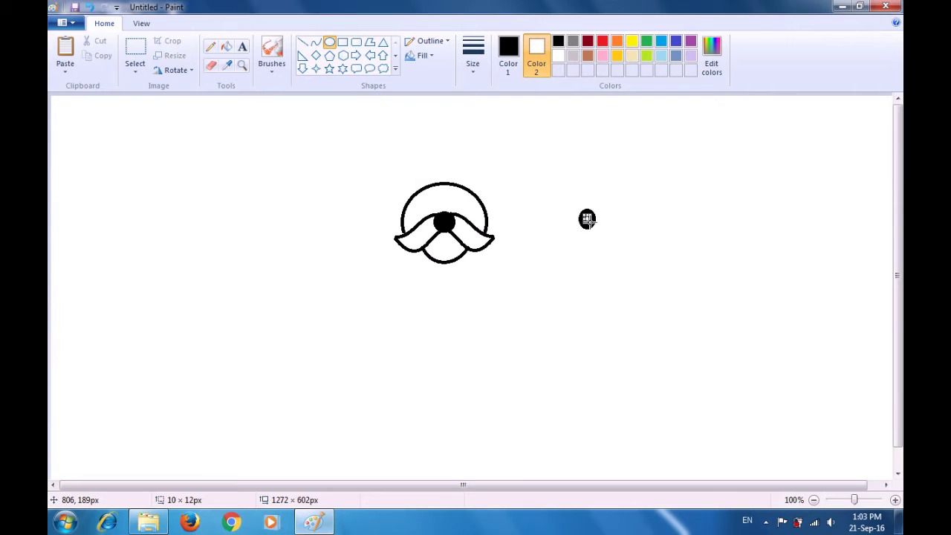
pyautogui.click(620, 194)
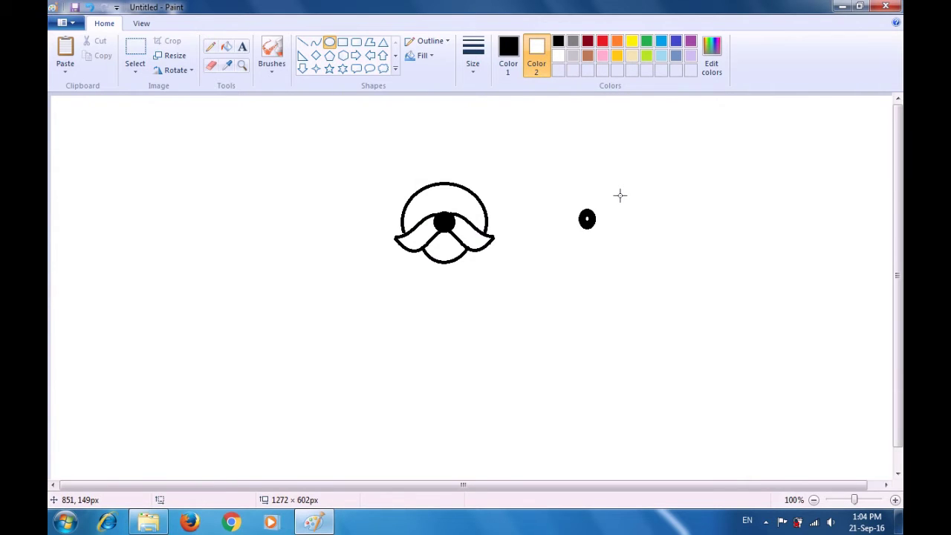
pyautogui.moveTo(588, 219); pyautogui.dragTo(591, 226)
pyautogui.click(613, 214)
pyautogui.moveTo(588, 218); pyautogui.dragTo(594, 227)
pyautogui.click(618, 215)
# Step: Copy the finished eye with a selection about 55 × 44 px and paste a duplicate
pyautogui.click(510, 61)
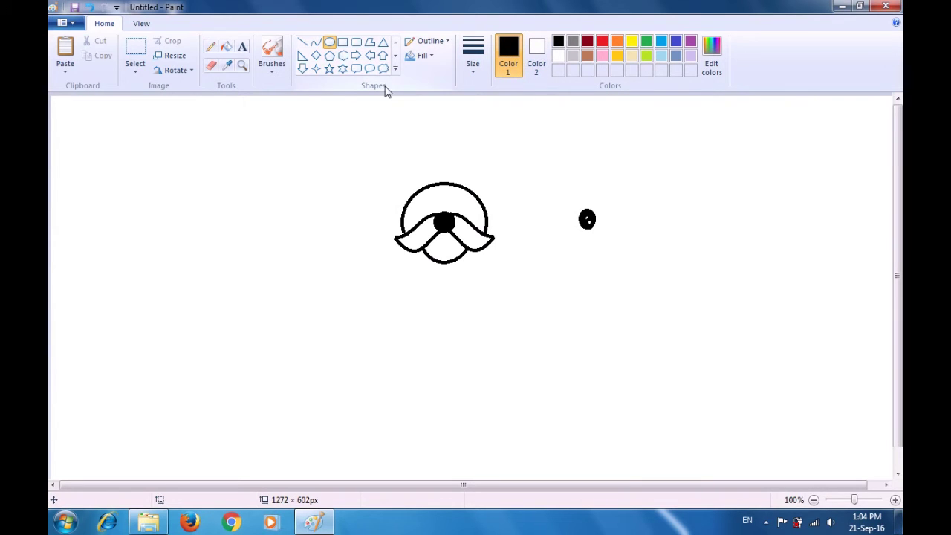
pyautogui.click(139, 50)
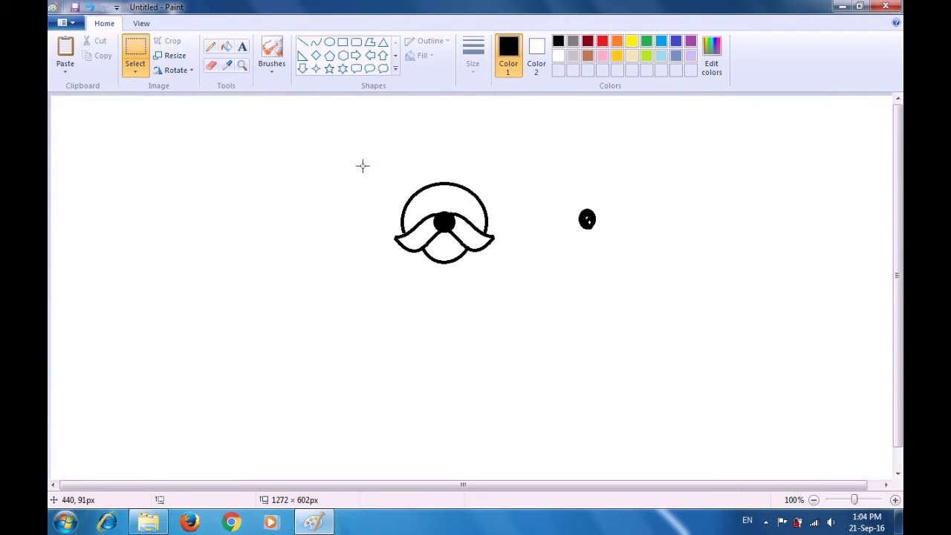
pyautogui.moveTo(569, 204); pyautogui.dragTo(608, 235)
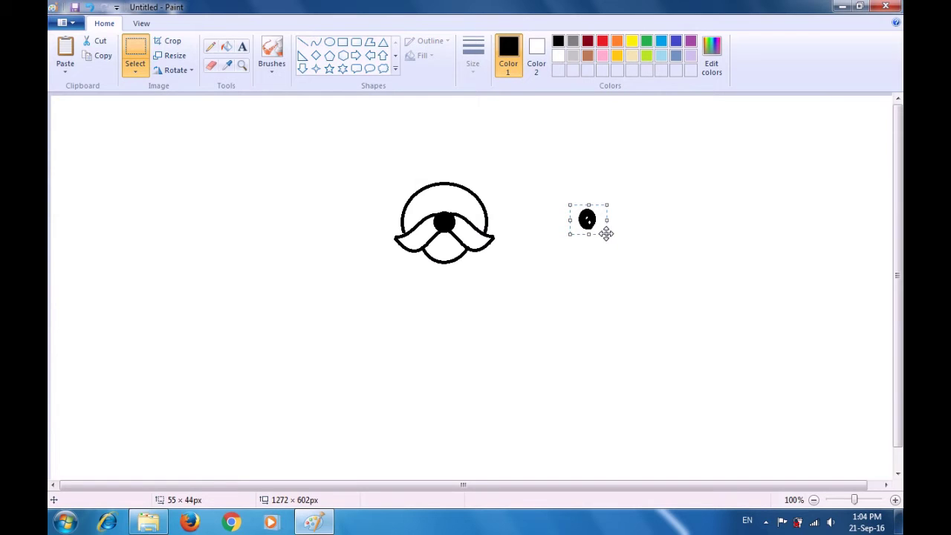
pyautogui.hotkey('ctrl', 'c')
pyautogui.hotkey('ctrl', 'v')
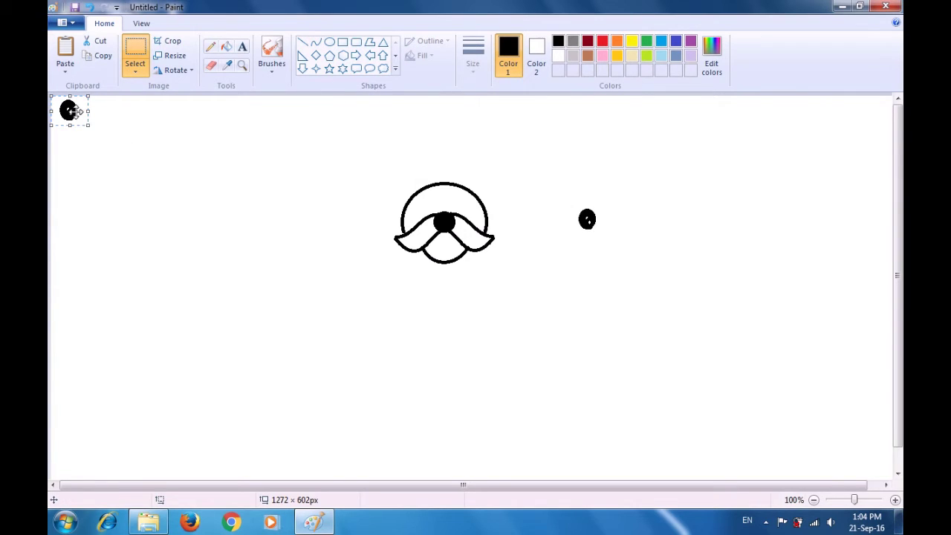
# Step: Position the pasted eye on the left side of the face above the nose, and paste a second eye on the right side
pyautogui.moveTo(76, 109); pyautogui.dragTo(124, 140)
pyautogui.click(194, 169)
pyautogui.moveTo(193, 169); pyautogui.dragTo(431, 203)
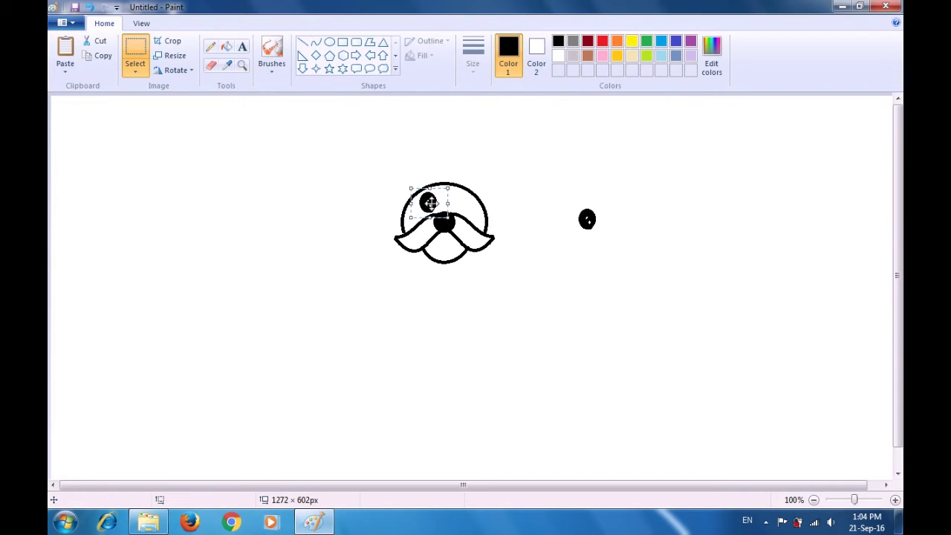
pyautogui.hotkey('ctrl', 'v')
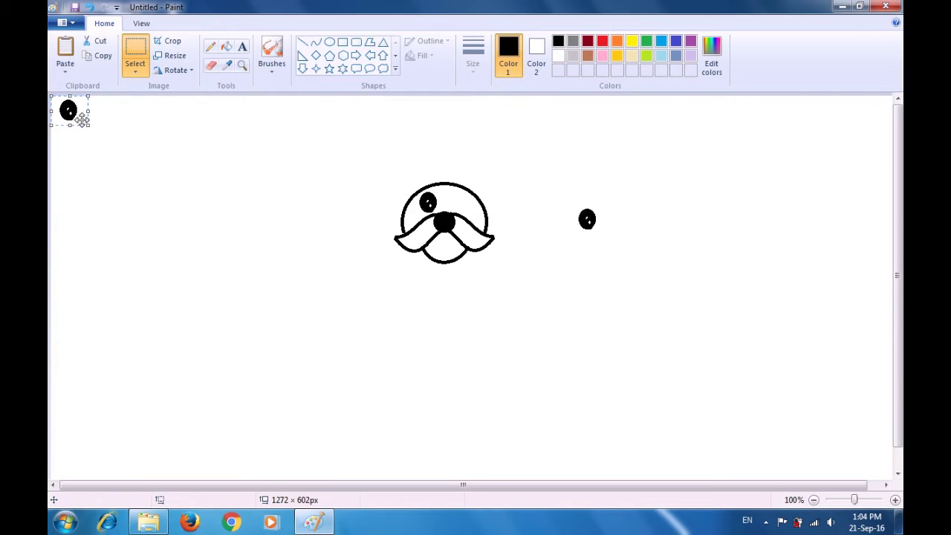
pyautogui.moveTo(81, 119); pyautogui.dragTo(462, 204)
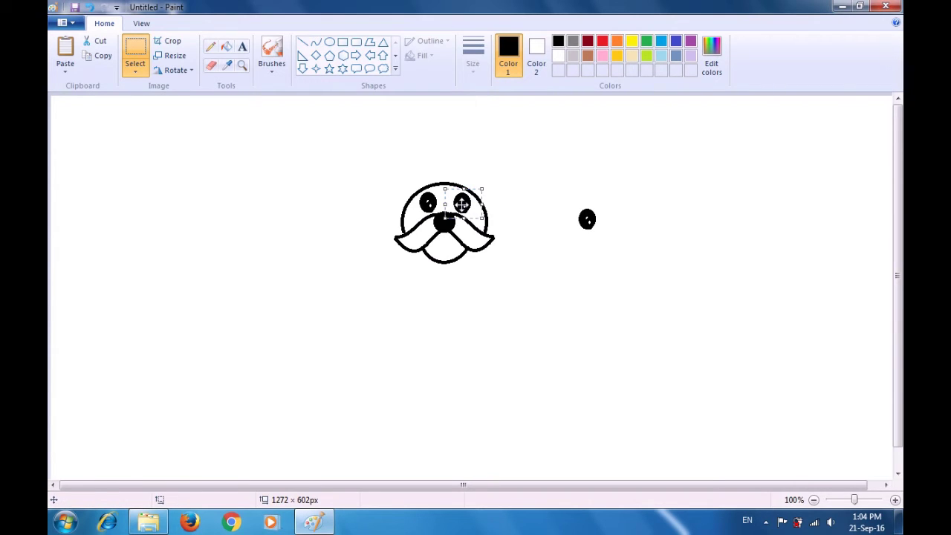
pyautogui.click(521, 202)
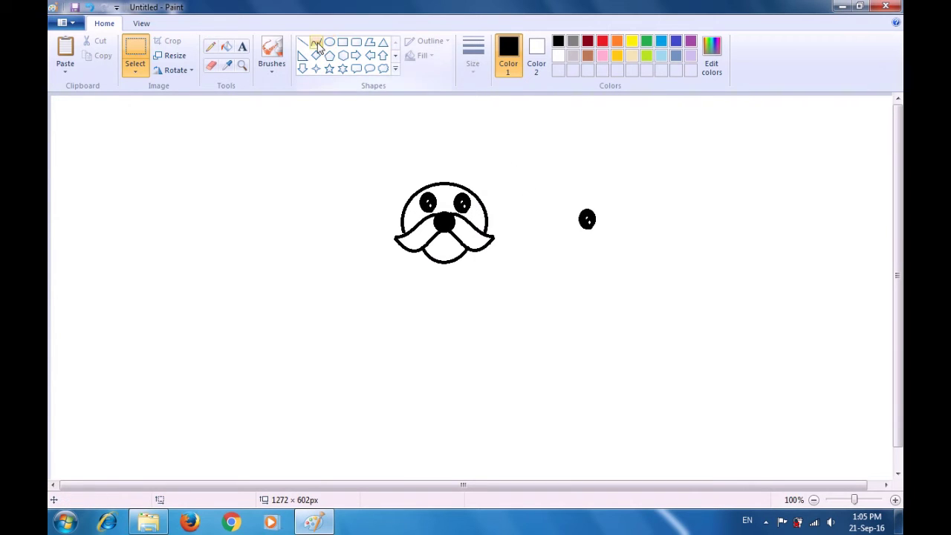
# Step: Paint short black brush strokes above both eyes as eyebrows
pyautogui.click(272, 67)
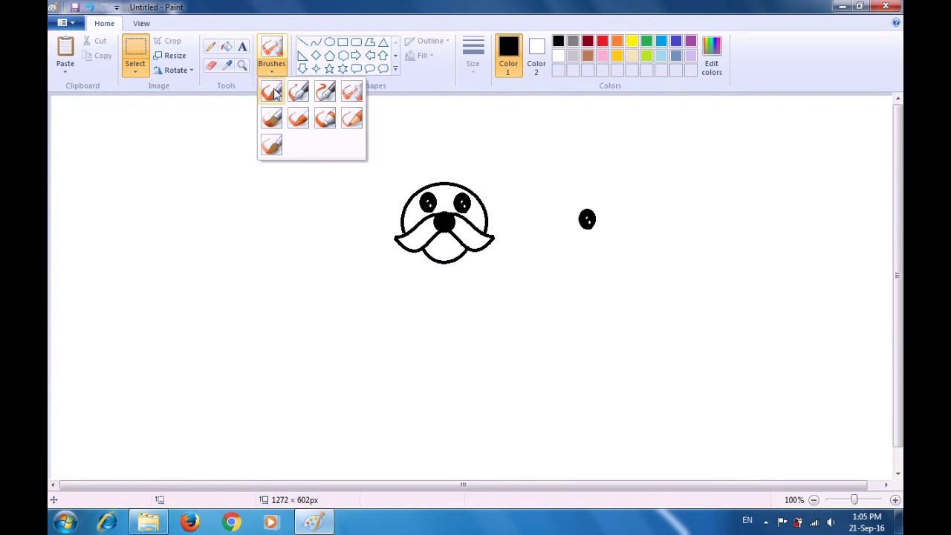
pyautogui.click(272, 92)
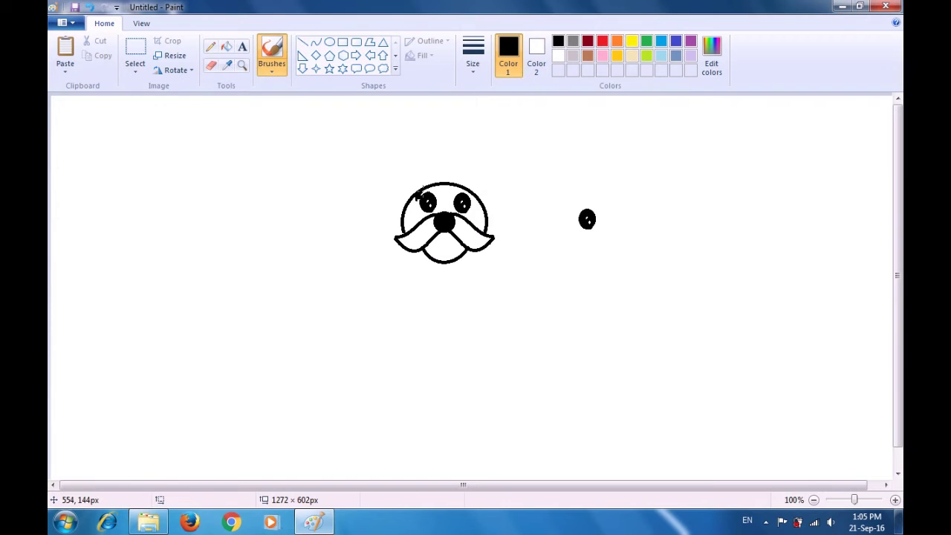
pyautogui.moveTo(425, 185)
pyautogui.mouseDown()
pyautogui.moveTo(413, 190)
pyautogui.moveTo(423, 188)
pyautogui.mouseUp()
pyautogui.moveTo(450, 193)
pyautogui.mouseDown()
pyautogui.moveTo(464, 191)
pyautogui.moveTo(449, 201)
pyautogui.moveTo(446, 193)
pyautogui.mouseUp()
# Step: Draw a drooping ear on the head's left side from two S-shaped curves, about 64 × 69 px and 79 × 102 px
pyautogui.click(317, 45)
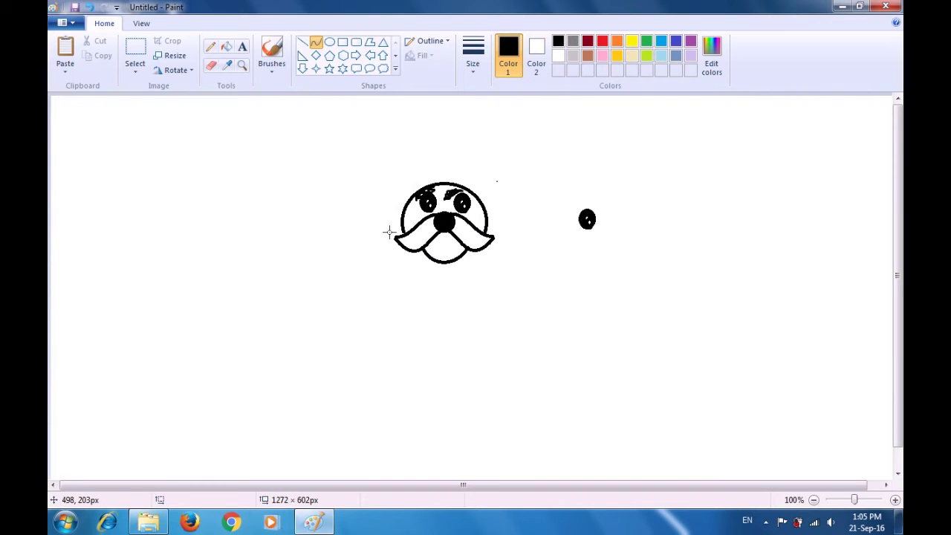
pyautogui.moveTo(404, 211); pyautogui.dragTo(384, 249)
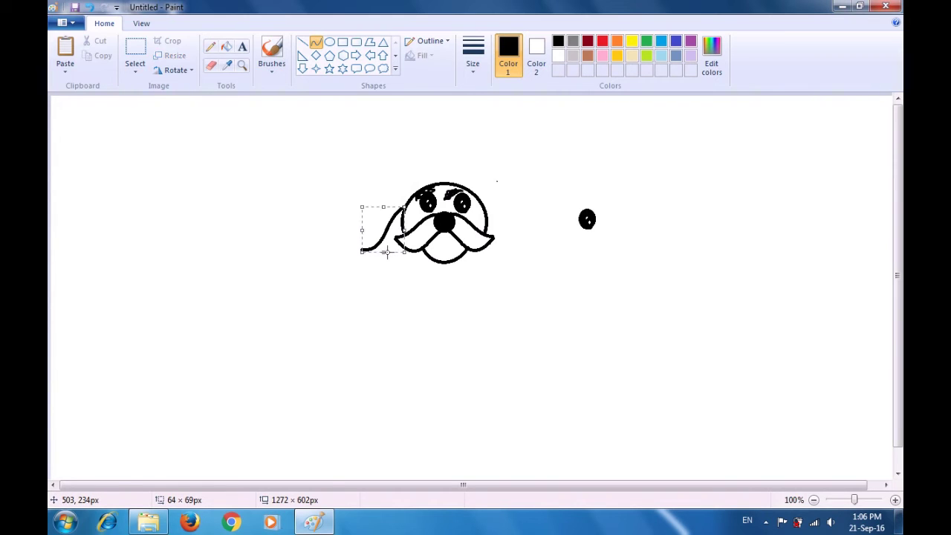
pyautogui.click(392, 272)
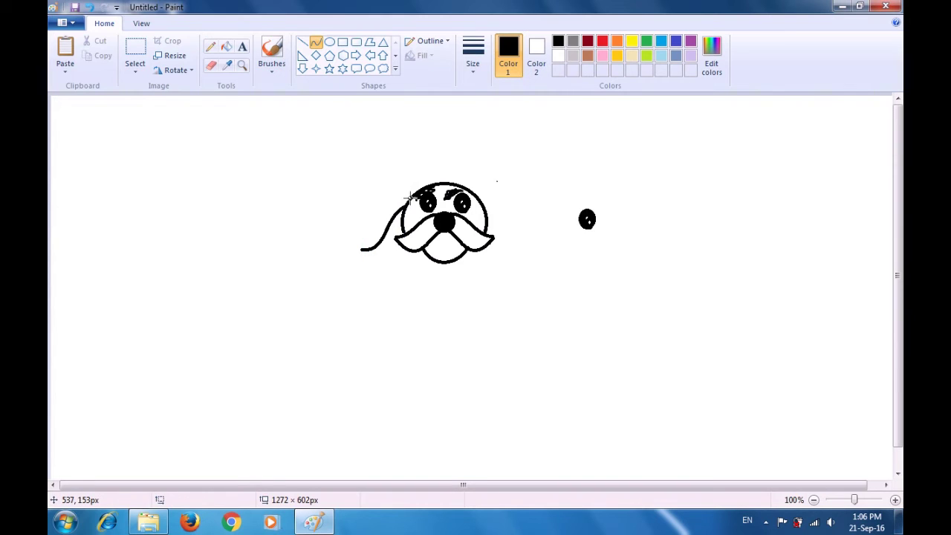
pyautogui.moveTo(415, 194); pyautogui.dragTo(361, 250)
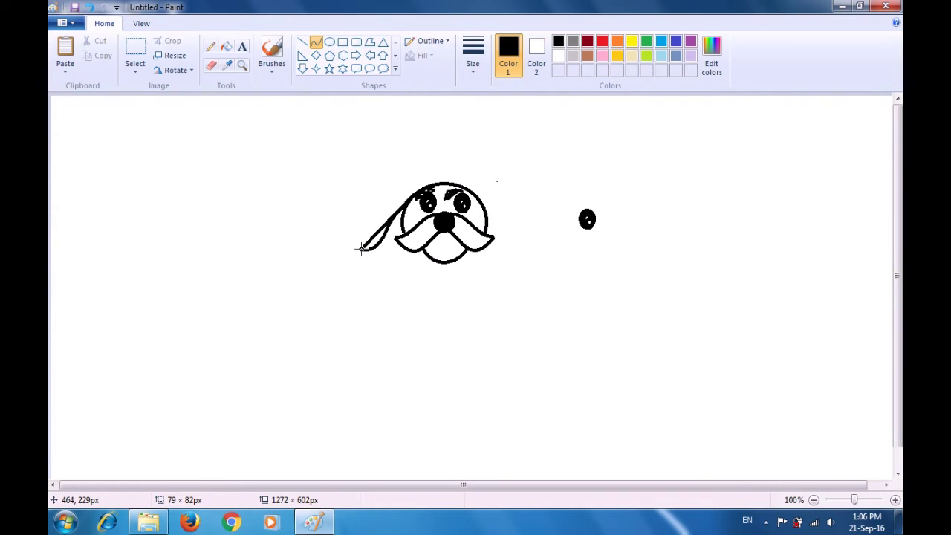
pyautogui.moveTo(399, 211); pyautogui.dragTo(370, 249)
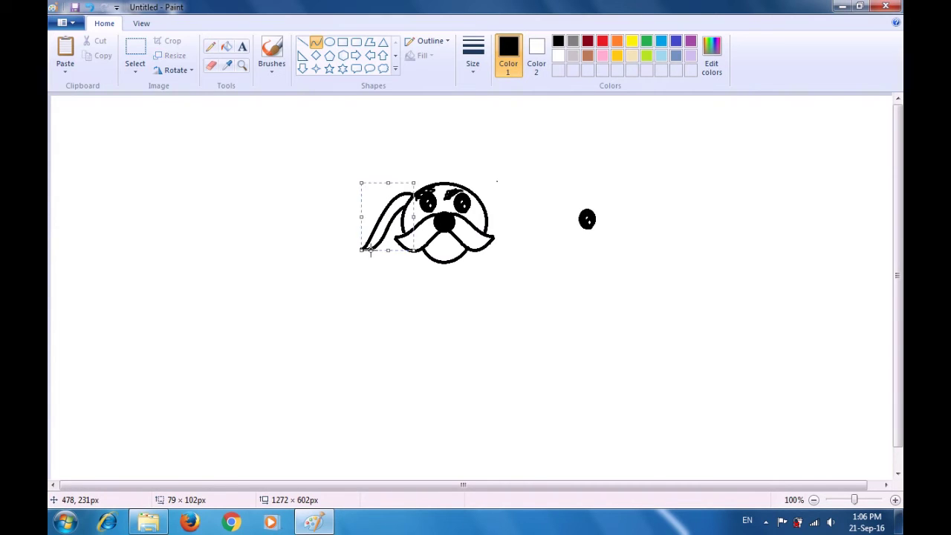
pyautogui.click(397, 288)
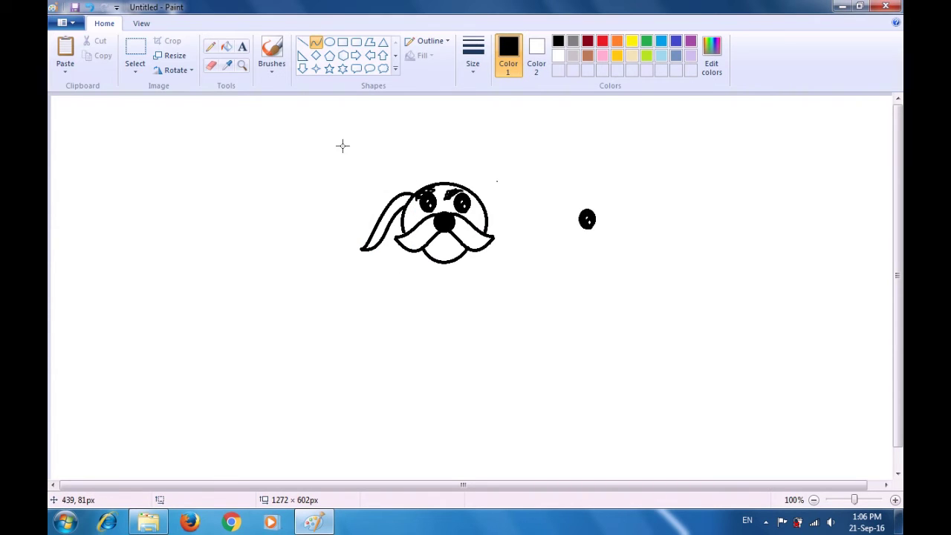
# Step: Copy the left ear with a selection about 121 × 101 px and paste the duplicate onto blank canvas left of the head
pyautogui.click(135, 50)
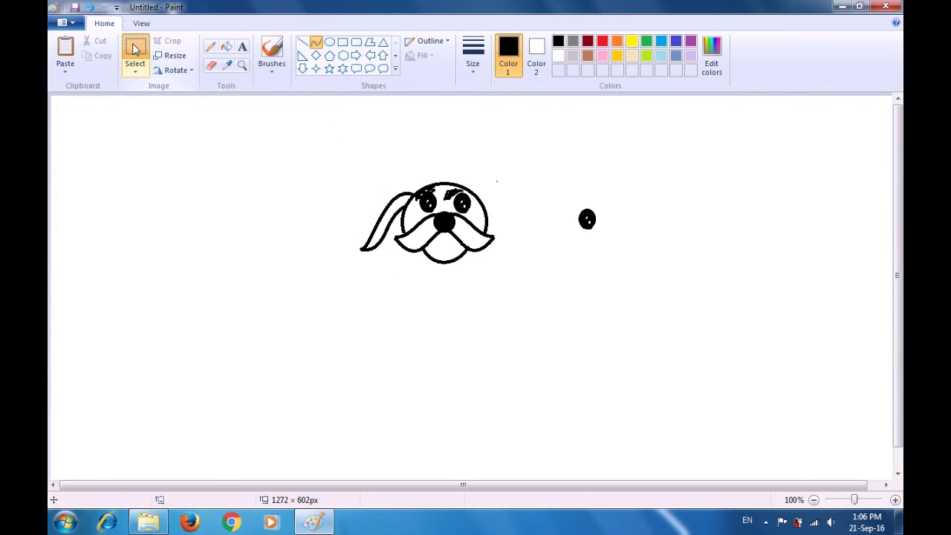
pyautogui.moveTo(336, 185); pyautogui.dragTo(415, 253)
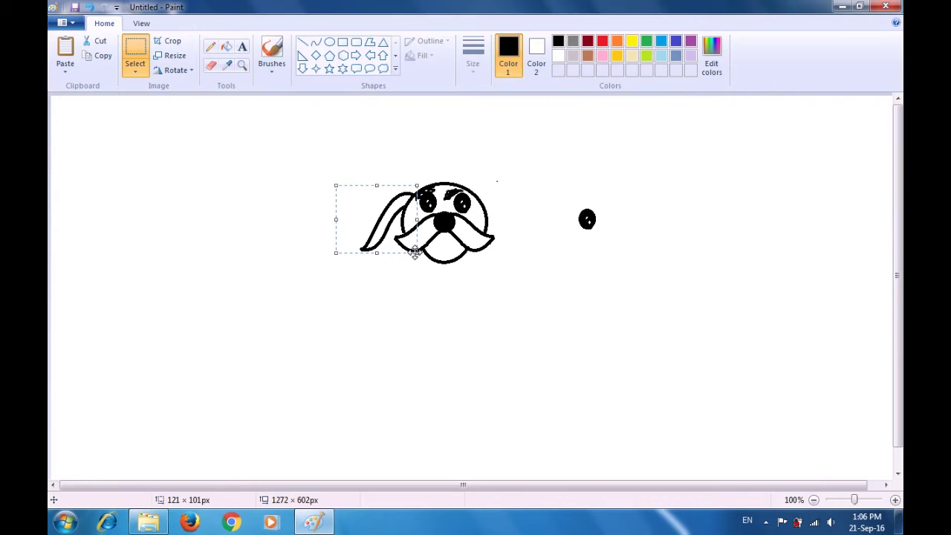
pyautogui.hotkey('ctrl', 'c')
pyautogui.hotkey('ctrl', 'v')
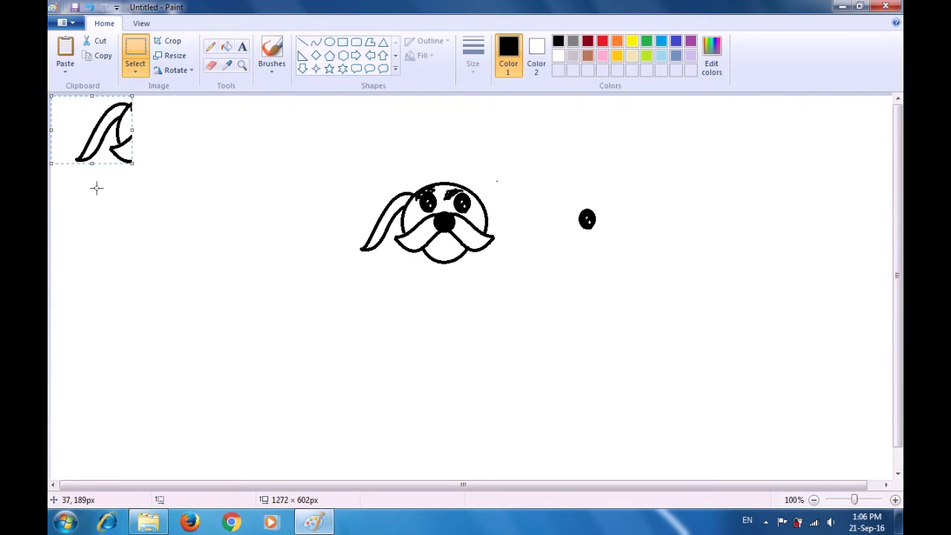
pyautogui.click(147, 171)
pyautogui.moveTo(147, 171); pyautogui.dragTo(287, 261)
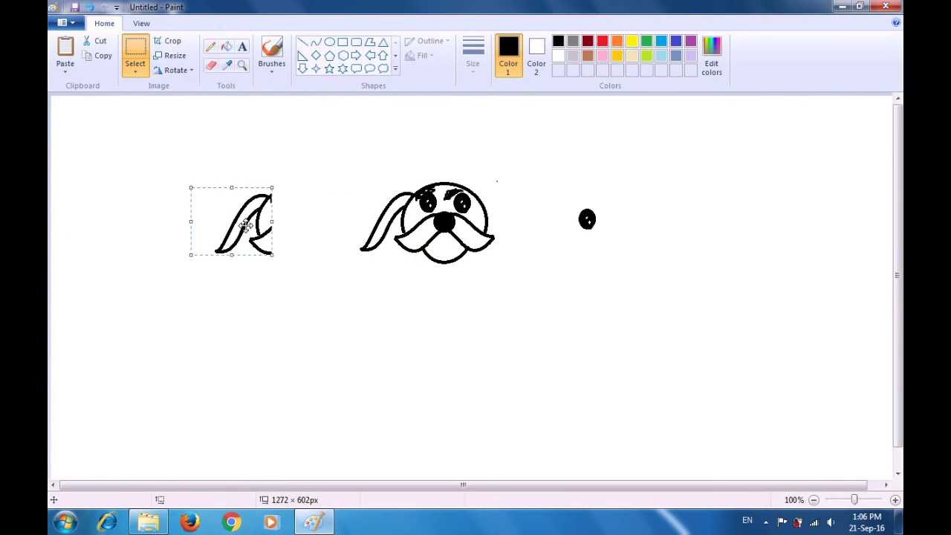
# Step: Flip the ear copy horizontally and fit it against the right side of the head
pyautogui.click(186, 70)
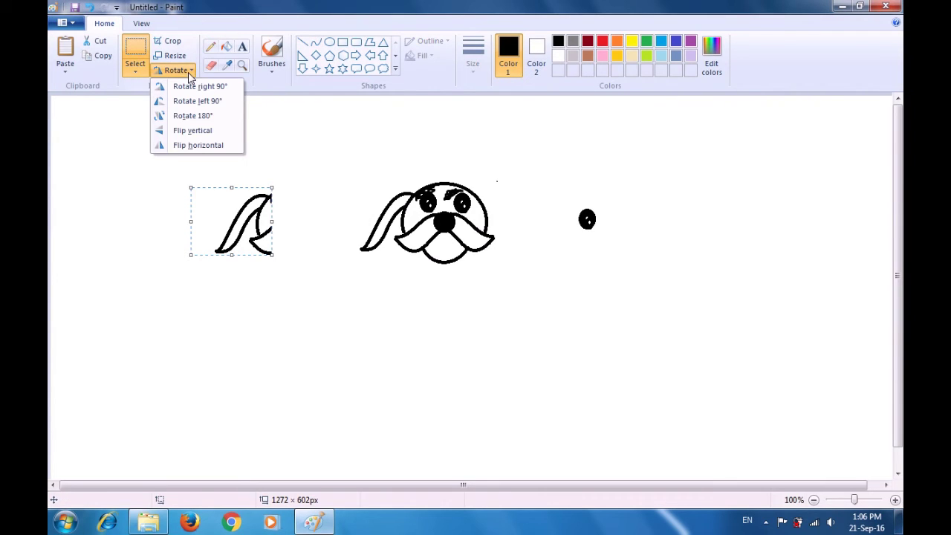
pyautogui.click(200, 145)
pyautogui.moveTo(252, 223); pyautogui.dragTo(505, 219)
pyautogui.press('Escape')
pyautogui.moveTo(505, 217); pyautogui.dragTo(505, 219)
pyautogui.click(554, 280)
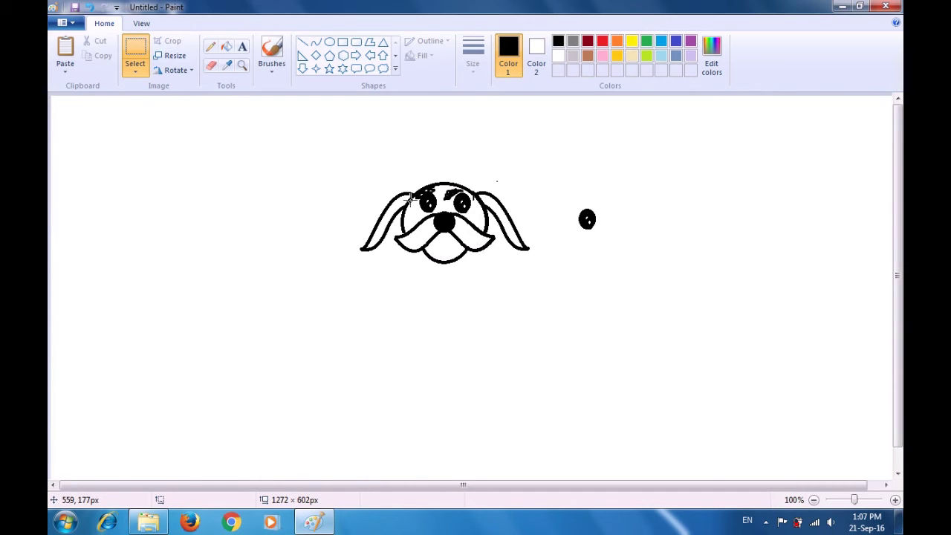
# Step: Draw a gently bent curve about 171 px tall down from the moustache's left lower edge as the body's left side
pyautogui.click(316, 44)
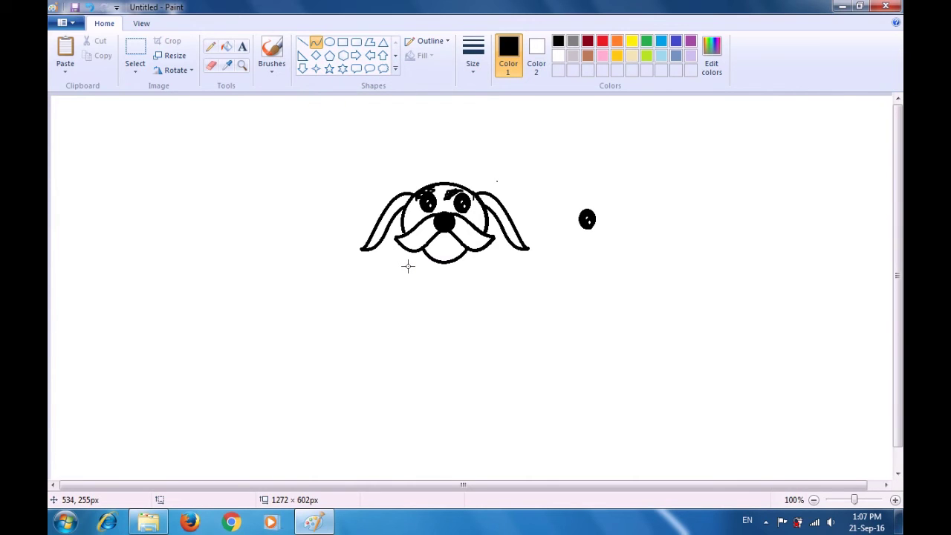
pyautogui.moveTo(408, 250); pyautogui.dragTo(409, 363)
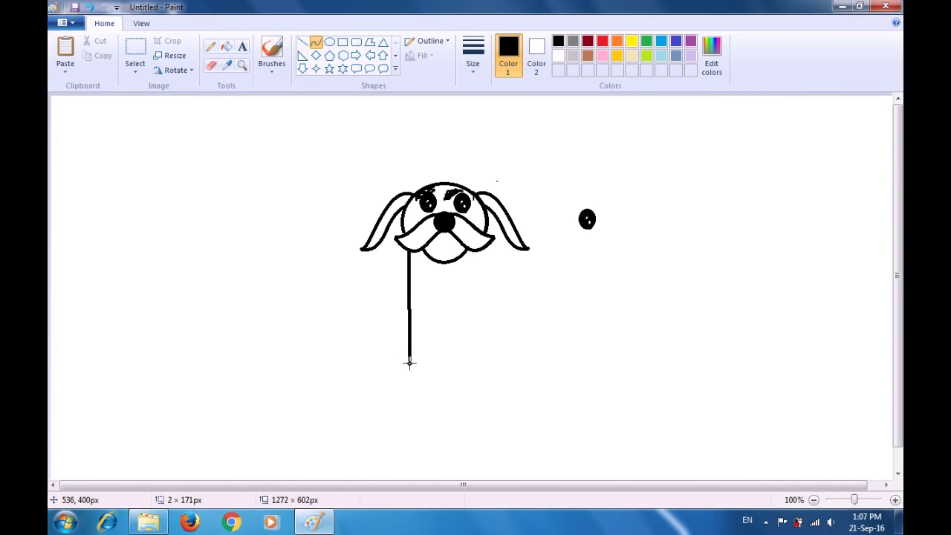
pyautogui.moveTo(410, 277); pyautogui.dragTo(420, 340)
pyautogui.click(430, 336)
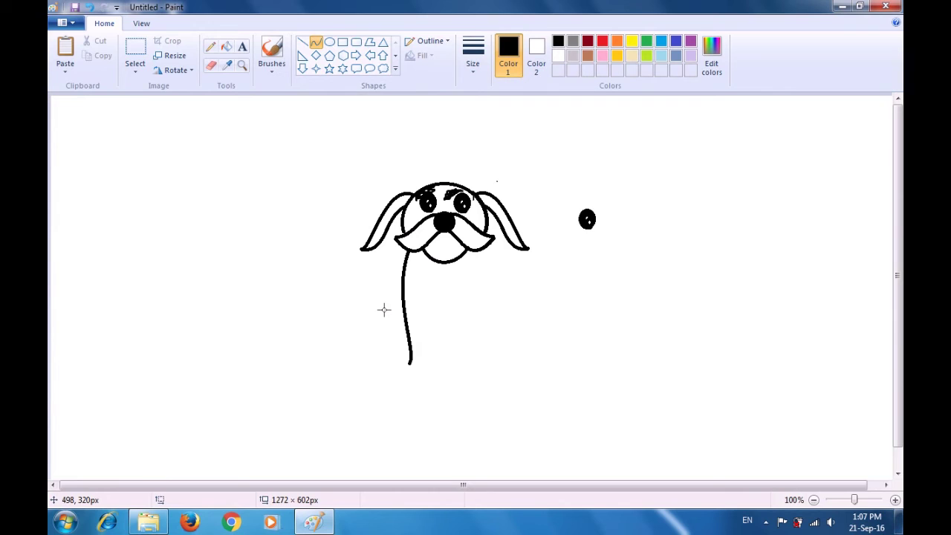
# Step: Draw a paw with rounded toes at the lower end of the body's left side using short curves
pyautogui.click(408, 363)
pyautogui.moveTo(408, 363)
pyautogui.mouseDown()
pyautogui.moveTo(403, 373)
pyautogui.moveTo(423, 369)
pyautogui.mouseUp()
pyautogui.click(441, 363)
pyautogui.moveTo(408, 362); pyautogui.dragTo(409, 387)
pyautogui.click(435, 367)
pyautogui.moveTo(414, 376)
pyautogui.mouseDown()
pyautogui.moveTo(427, 392)
pyautogui.moveTo(418, 383)
pyautogui.moveTo(417, 394)
pyautogui.moveTo(424, 382)
pyautogui.mouseUp()
pyautogui.moveTo(421, 384)
pyautogui.mouseDown()
pyautogui.moveTo(433, 387)
pyautogui.moveTo(423, 387)
pyautogui.moveTo(430, 397)
pyautogui.moveTo(439, 382)
pyautogui.mouseUp()
pyautogui.click(448, 382)
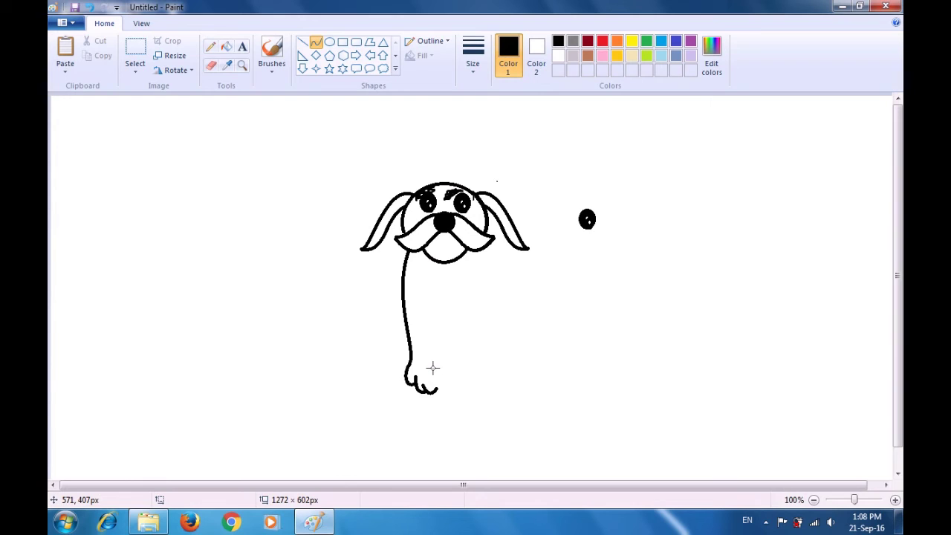
pyautogui.moveTo(431, 371)
pyautogui.mouseDown()
pyautogui.moveTo(426, 383)
pyautogui.moveTo(443, 383)
pyautogui.mouseUp()
pyautogui.moveTo(433, 324); pyautogui.dragTo(432, 375)
pyautogui.moveTo(431, 334)
pyautogui.mouseDown()
pyautogui.moveTo(422, 359)
pyautogui.moveTo(435, 370)
pyautogui.moveTo(428, 350)
pyautogui.mouseUp()
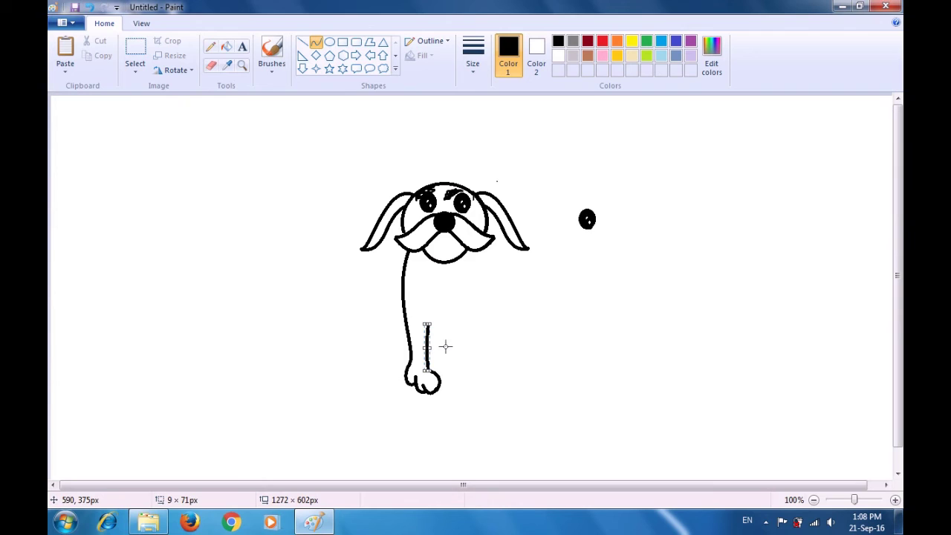
pyautogui.click(445, 346)
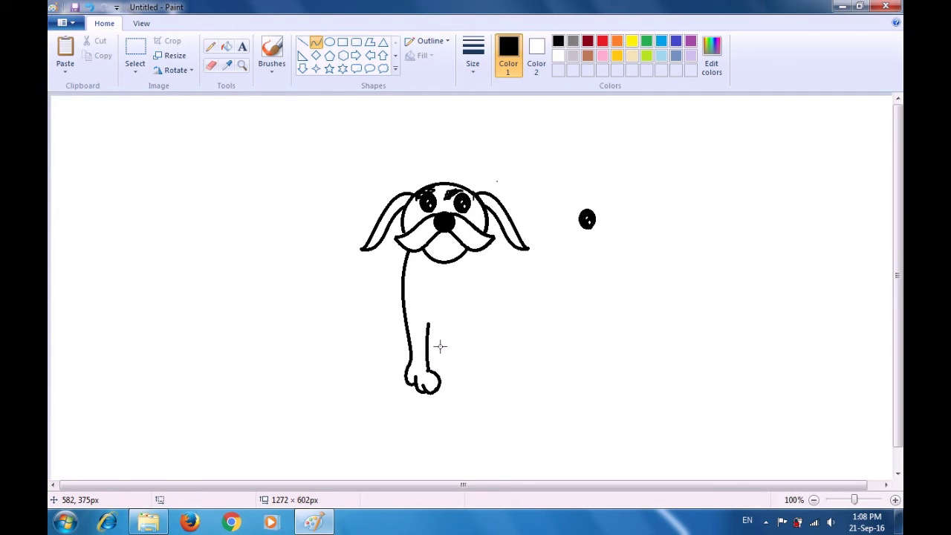
pyautogui.hotkey('ctrl', 'z')
# Step: Draw the left leg's inner edge as a curve about 15 × 69 px running down to the paw
pyautogui.moveTo(428, 330); pyautogui.dragTo(436, 381)
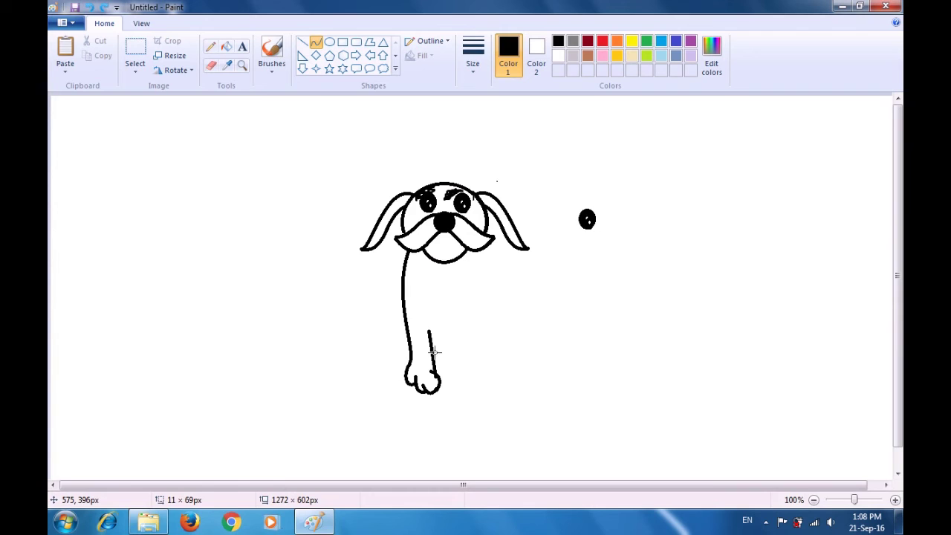
pyautogui.moveTo(430, 343); pyautogui.dragTo(435, 375)
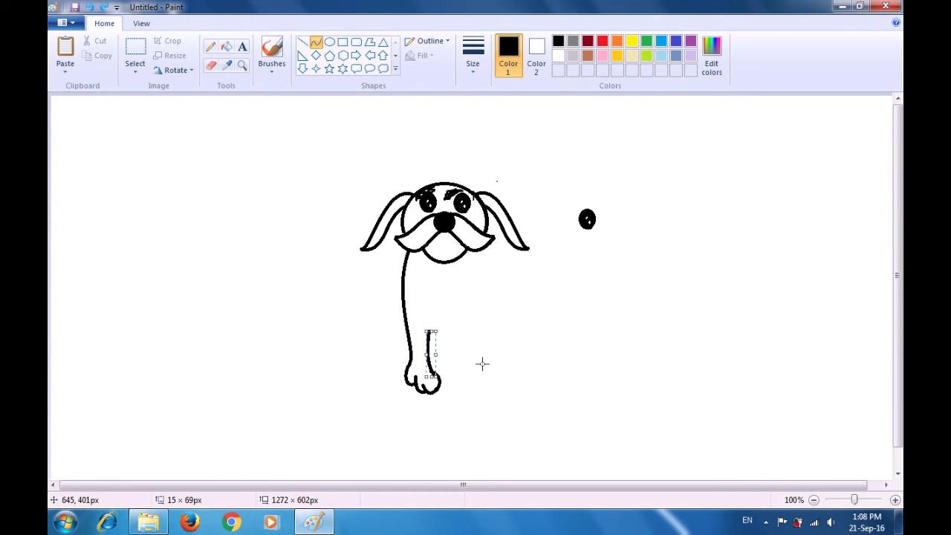
pyautogui.click(482, 363)
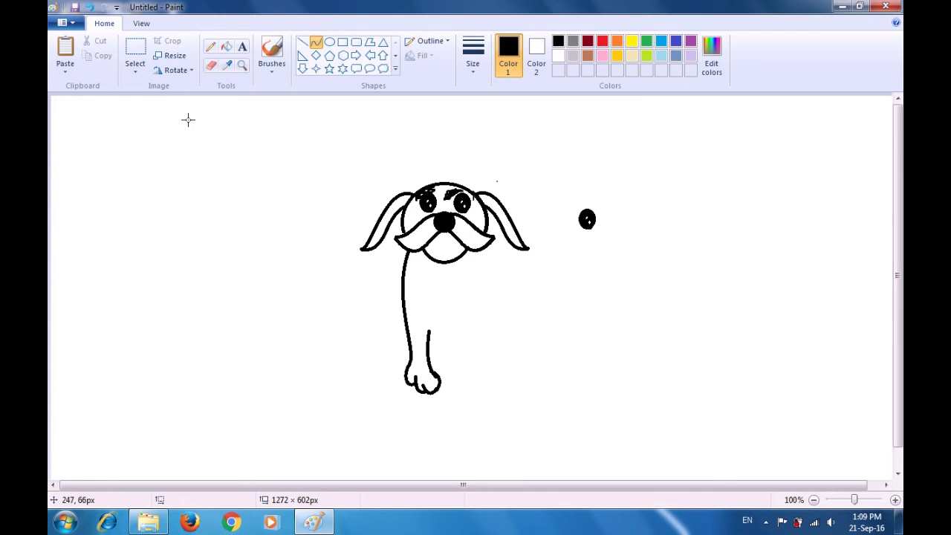
# Step: Copy the left body side and leg with a selection about 83 × 236 px and paste the duplicate onto blank canvas left of the dog
pyautogui.click(135, 51)
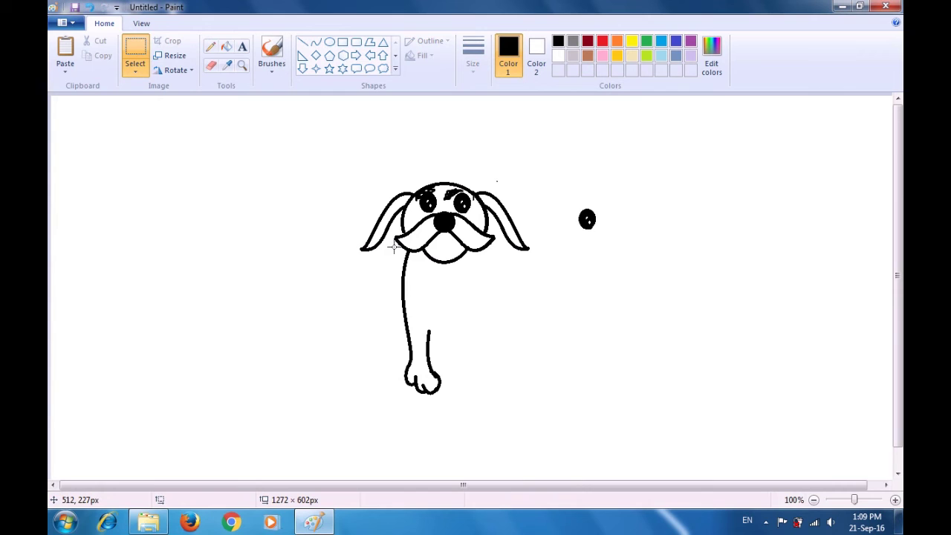
pyautogui.moveTo(395, 247); pyautogui.dragTo(449, 405)
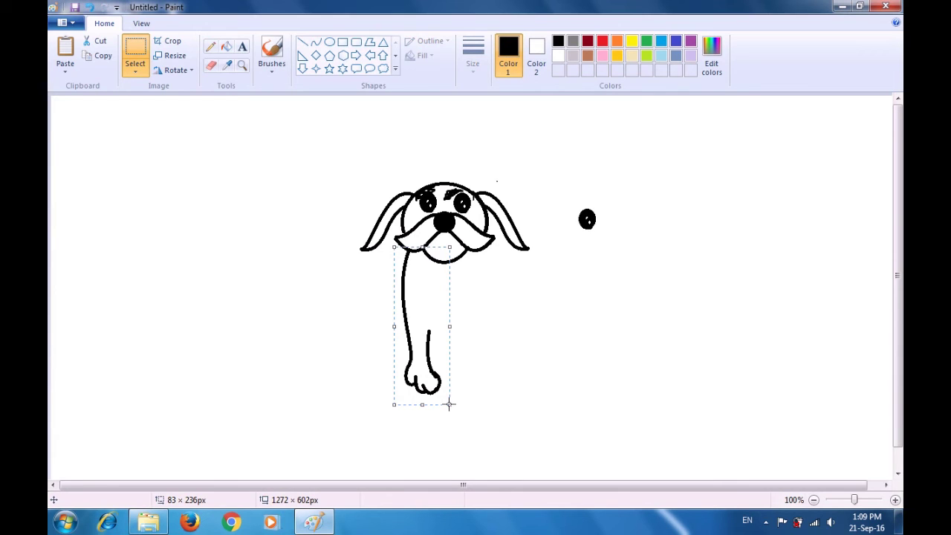
pyautogui.hotkey('ctrl', 'c')
pyautogui.hotkey('ctrl', 'v')
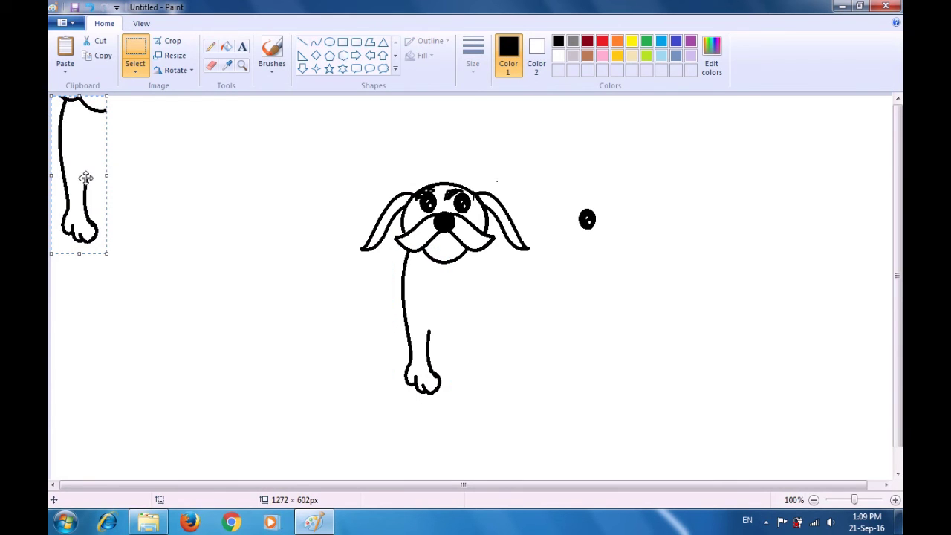
pyautogui.moveTo(84, 179); pyautogui.dragTo(213, 261)
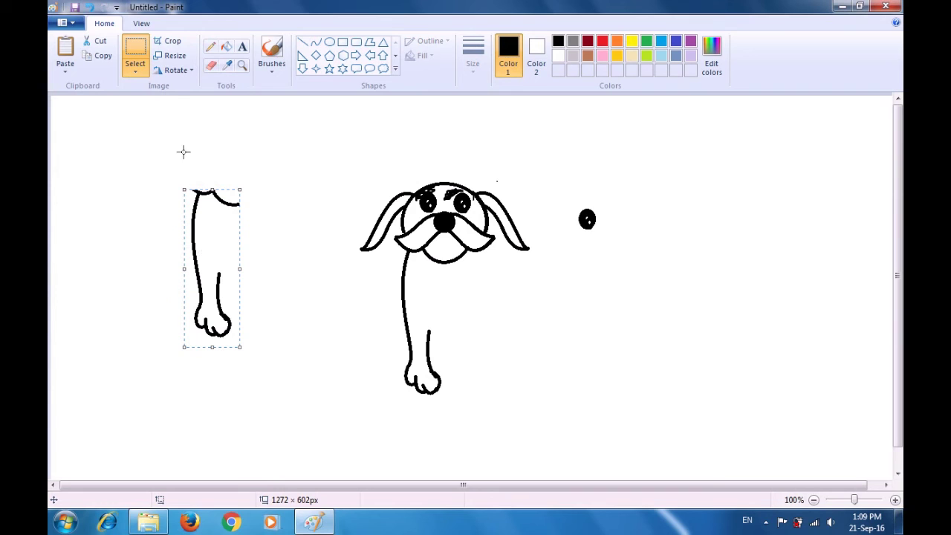
# Step: Flip the leg copy horizontally and align it under the head as the right half of the body
pyautogui.click(179, 71)
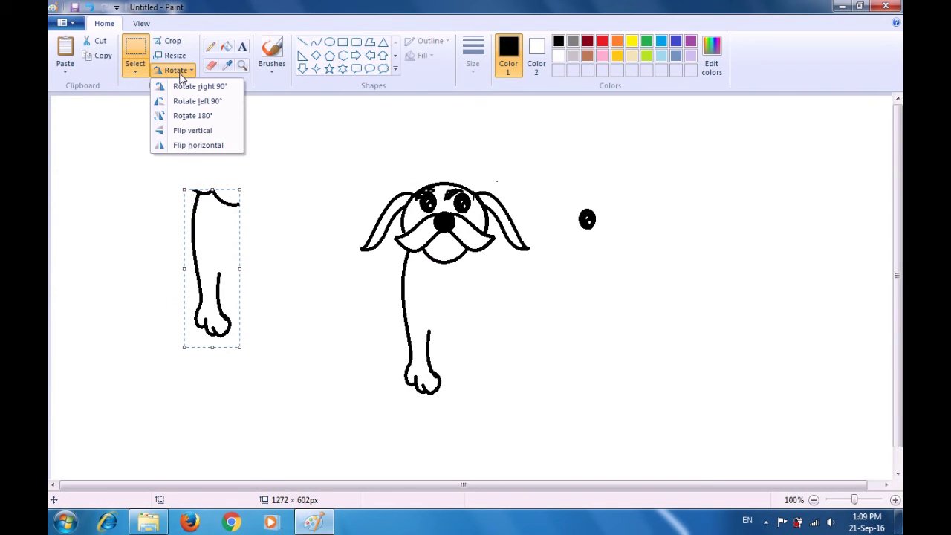
pyautogui.click(197, 146)
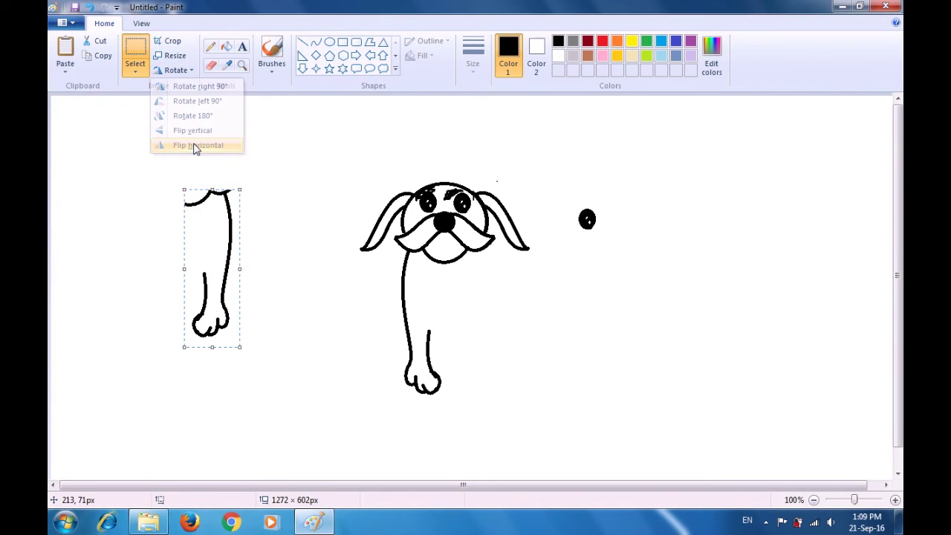
pyautogui.moveTo(213, 239); pyautogui.dragTo(469, 297)
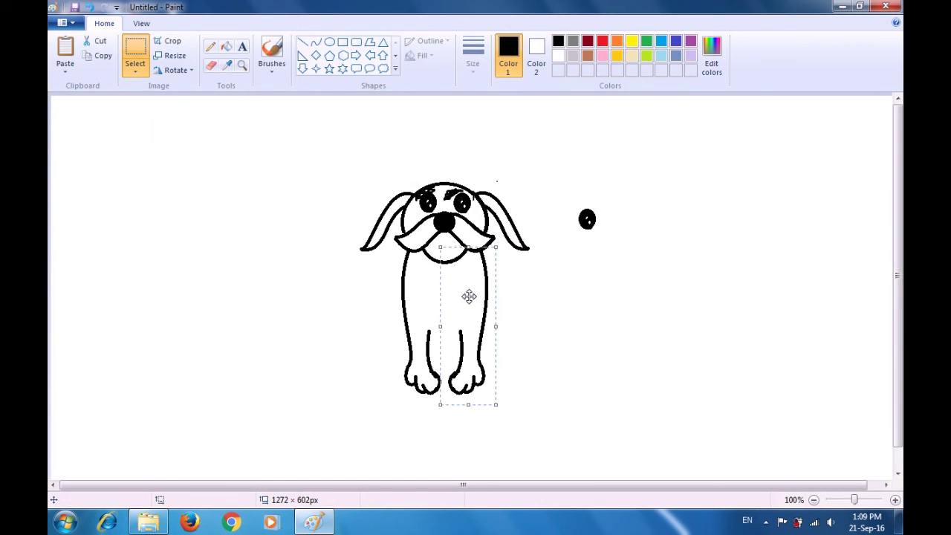
pyautogui.click(546, 313)
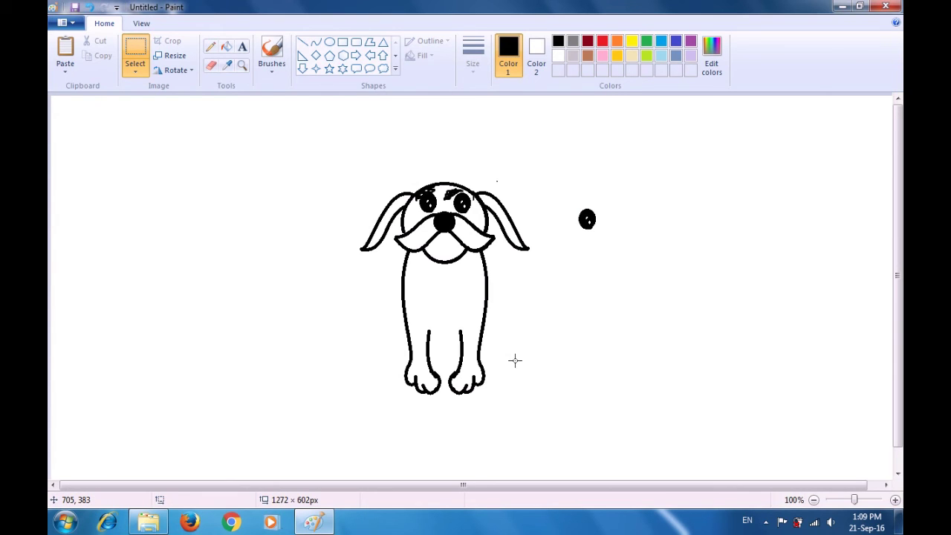
# Step: Draw the upper edge of a hind paw outside the dog's left leg as a row of short curves forming rounded toes
pyautogui.click(315, 46)
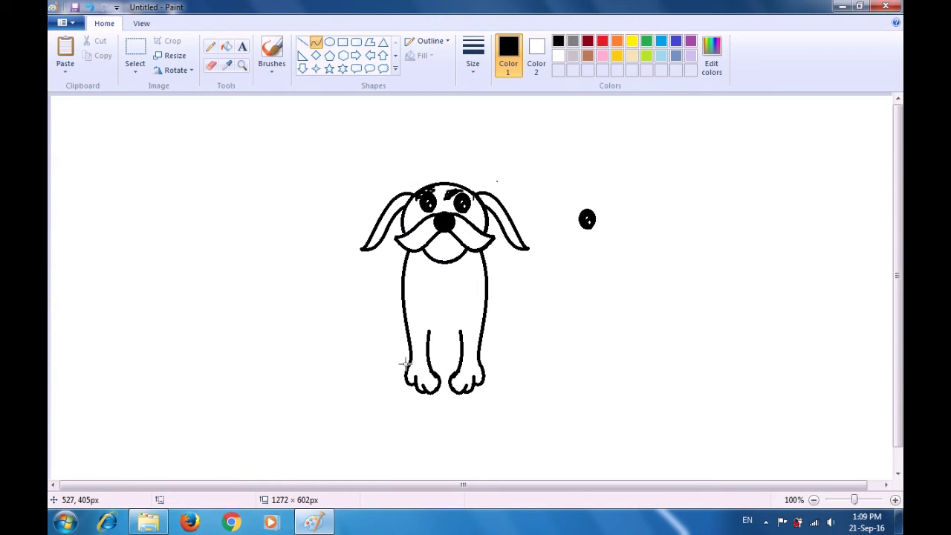
pyautogui.moveTo(410, 344); pyautogui.dragTo(382, 340)
pyautogui.moveTo(377, 356)
pyautogui.mouseDown()
pyautogui.moveTo(386, 349)
pyautogui.moveTo(372, 342)
pyautogui.moveTo(387, 344)
pyautogui.mouseUp()
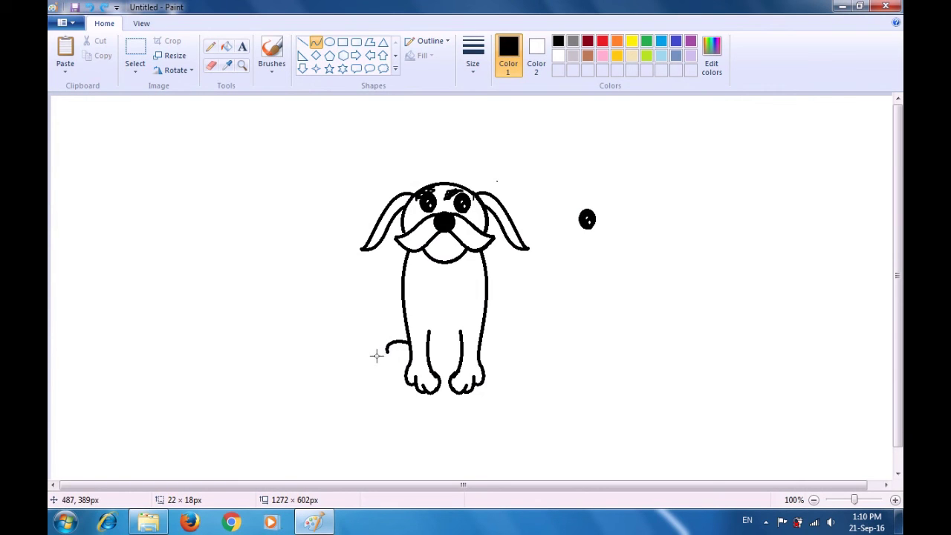
pyautogui.moveTo(377, 357)
pyautogui.mouseDown()
pyautogui.moveTo(387, 346)
pyautogui.moveTo(378, 356)
pyautogui.moveTo(378, 347)
pyautogui.mouseUp()
pyautogui.moveTo(368, 364)
pyautogui.mouseDown()
pyautogui.moveTo(377, 355)
pyautogui.moveTo(367, 356)
pyautogui.mouseUp()
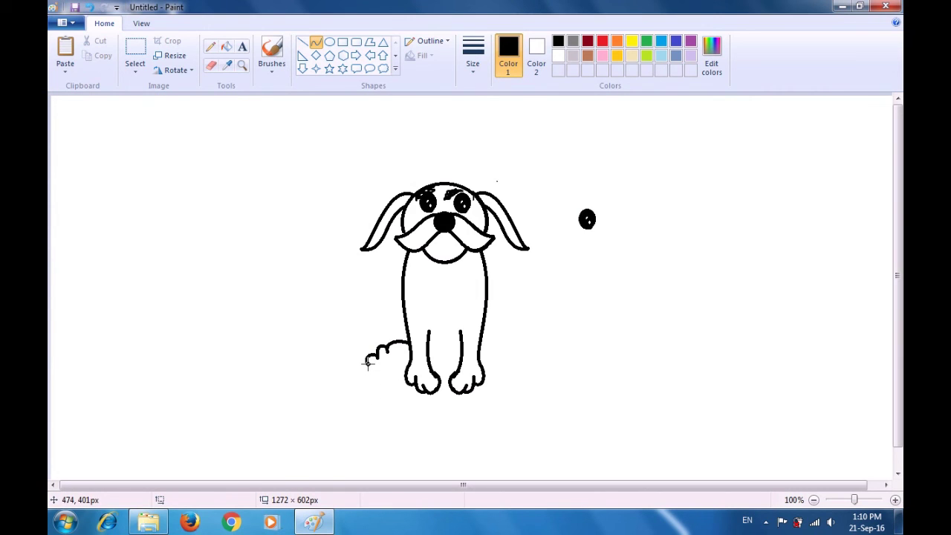
# Step: Close the left hind paw with a curved outer side and a rounded bottom curve about 51 × 33 px ending at the front paw
pyautogui.moveTo(367, 361); pyautogui.dragTo(379, 381)
pyautogui.click(340, 381)
pyautogui.moveTo(375, 395); pyautogui.dragTo(402, 404)
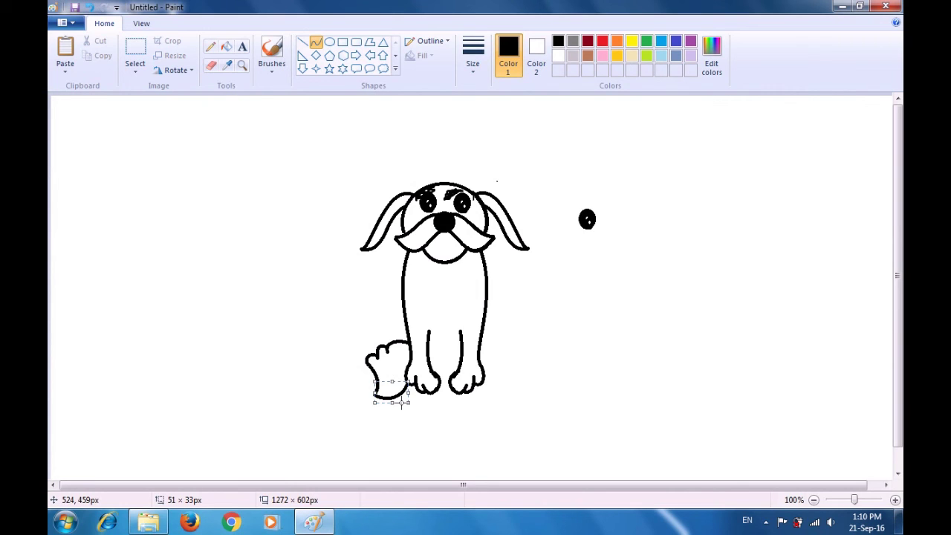
pyautogui.click(424, 402)
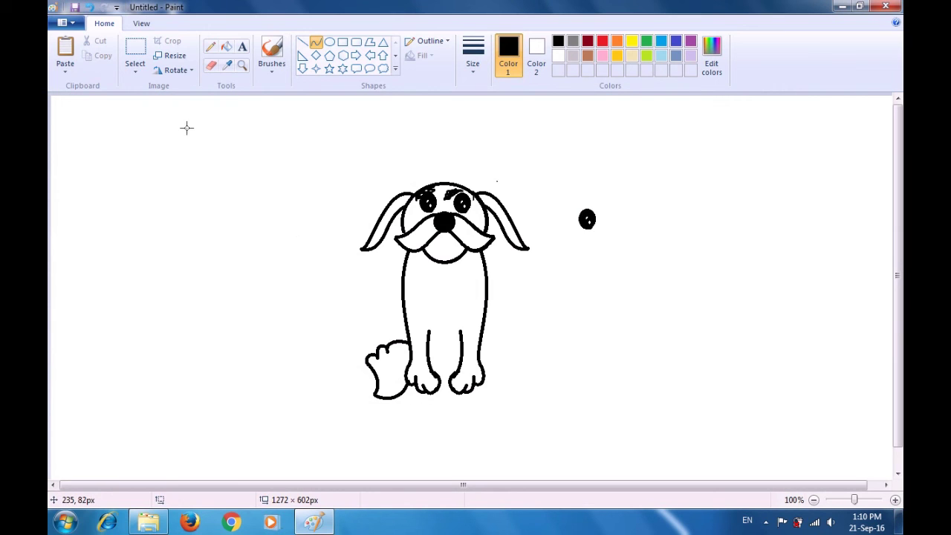
# Step: Copy the left hind paw with a selection about 89 × 118 px and paste the duplicate onto the canvas
pyautogui.click(142, 53)
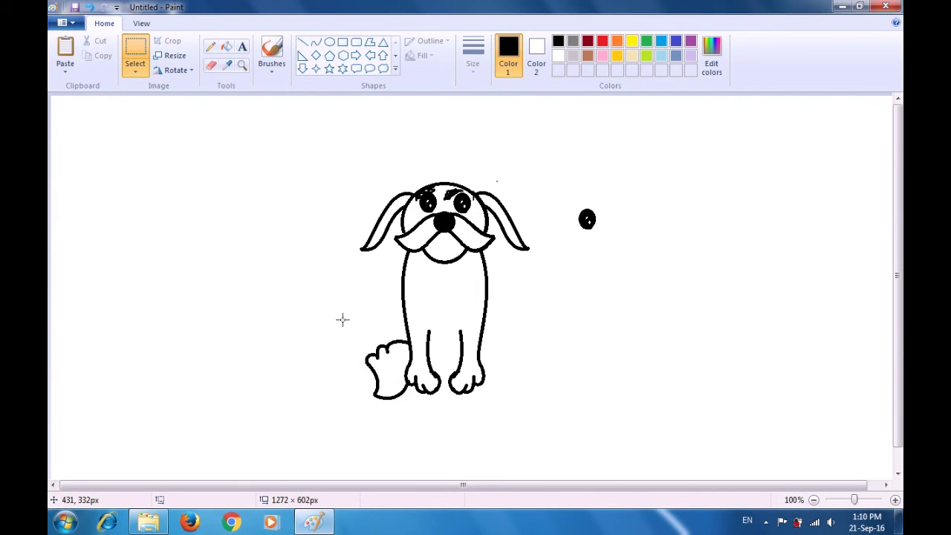
pyautogui.moveTo(357, 334); pyautogui.dragTo(415, 410)
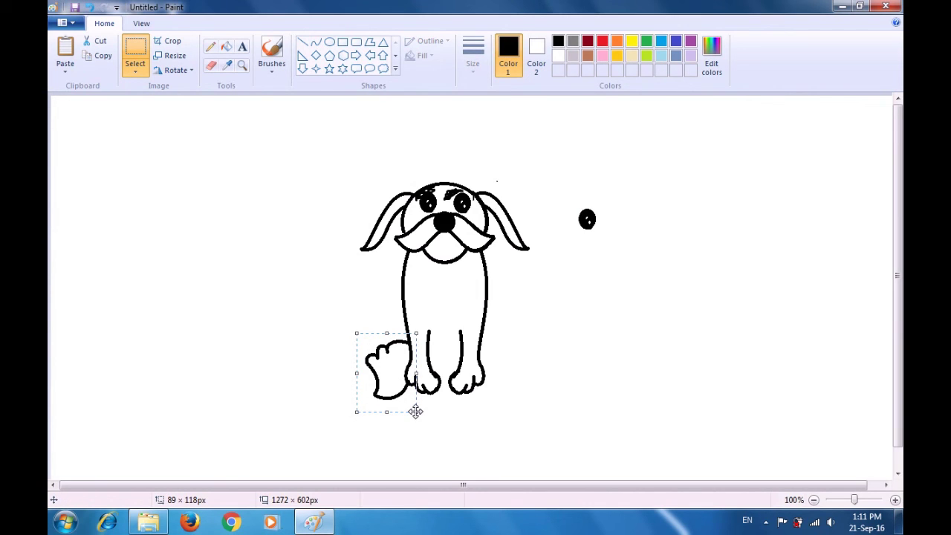
pyautogui.hotkey('ctrl', 'v')
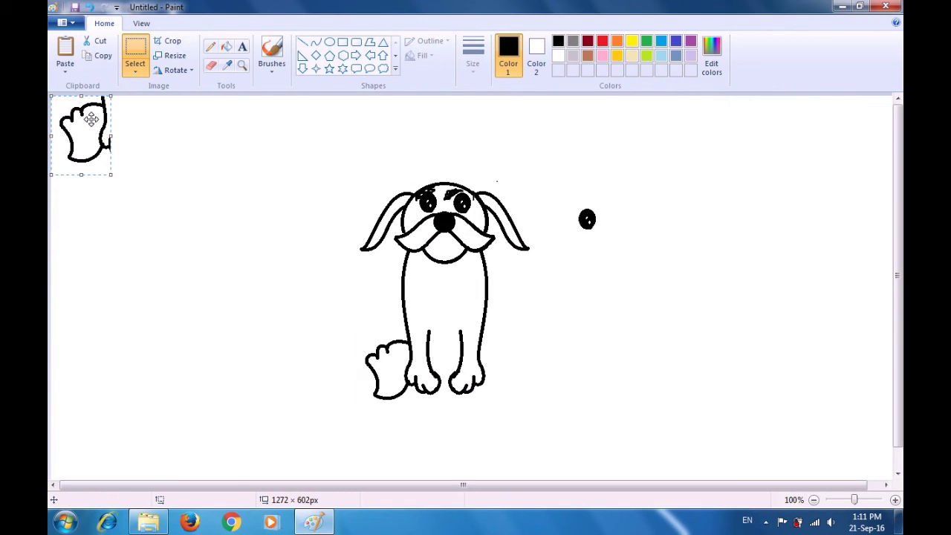
# Step: Flip the hind paw copy horizontally and align it against the outer side of the dog's right leg
pyautogui.click(174, 74)
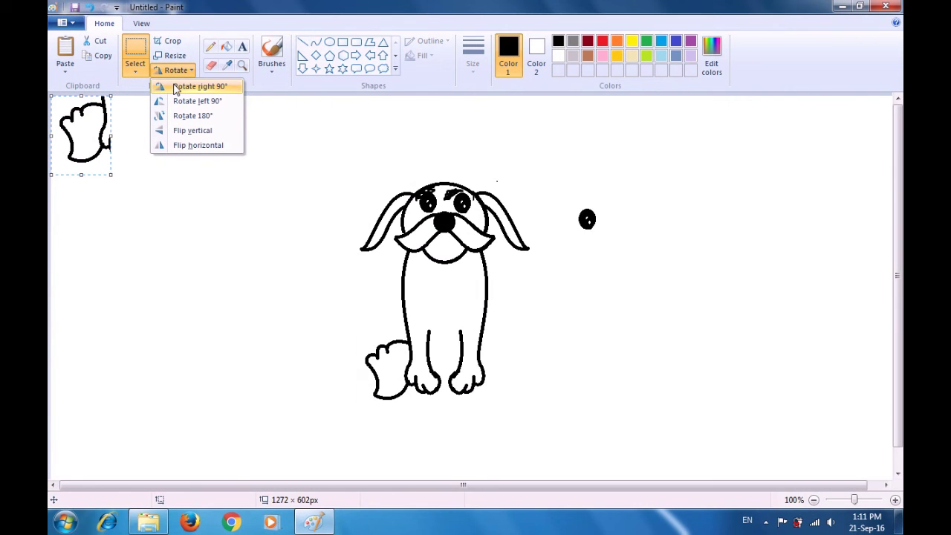
pyautogui.click(193, 147)
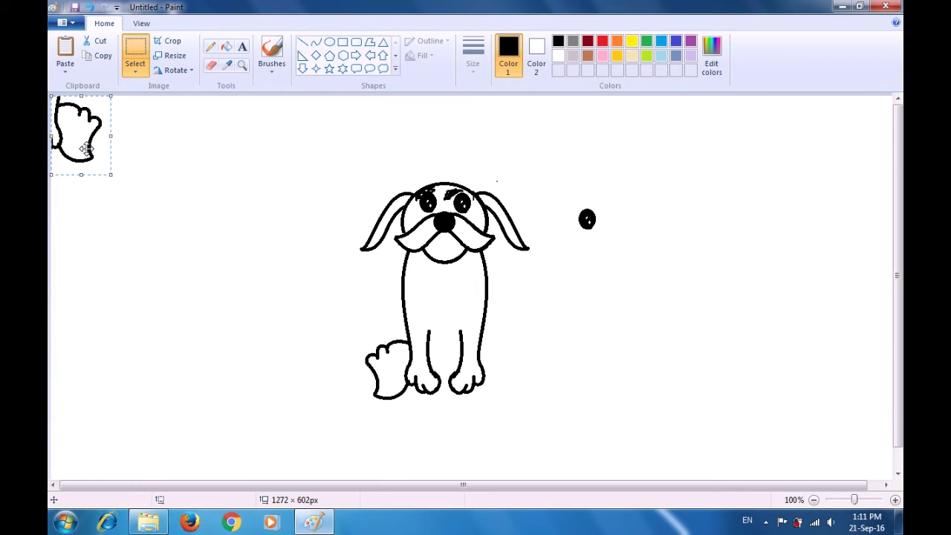
pyautogui.moveTo(86, 149); pyautogui.dragTo(510, 387)
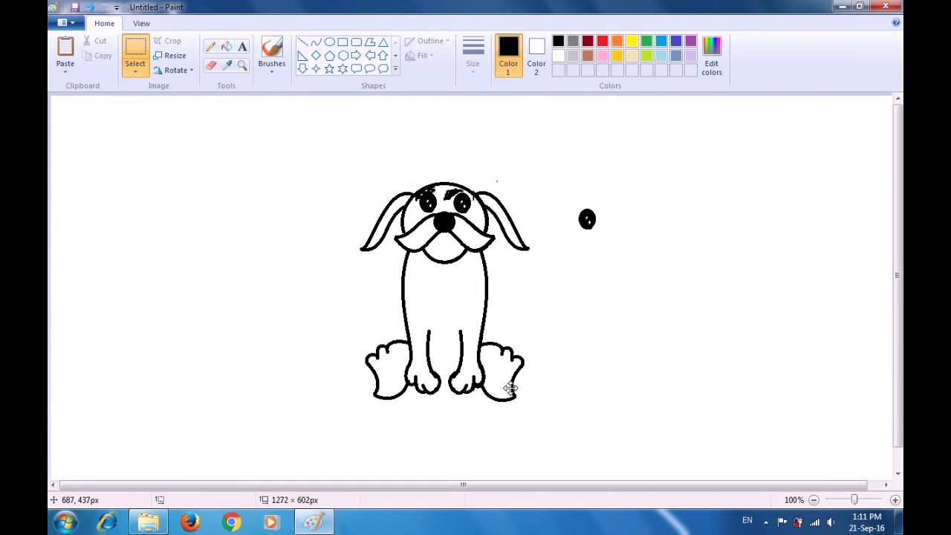
pyautogui.moveTo(510, 387); pyautogui.dragTo(511, 388)
pyautogui.click(558, 376)
# Step: Delete the spare eye on the blank canvas right of the dog, using a selection about 67 × 72 px
pyautogui.moveTo(570, 199); pyautogui.dragTo(615, 248)
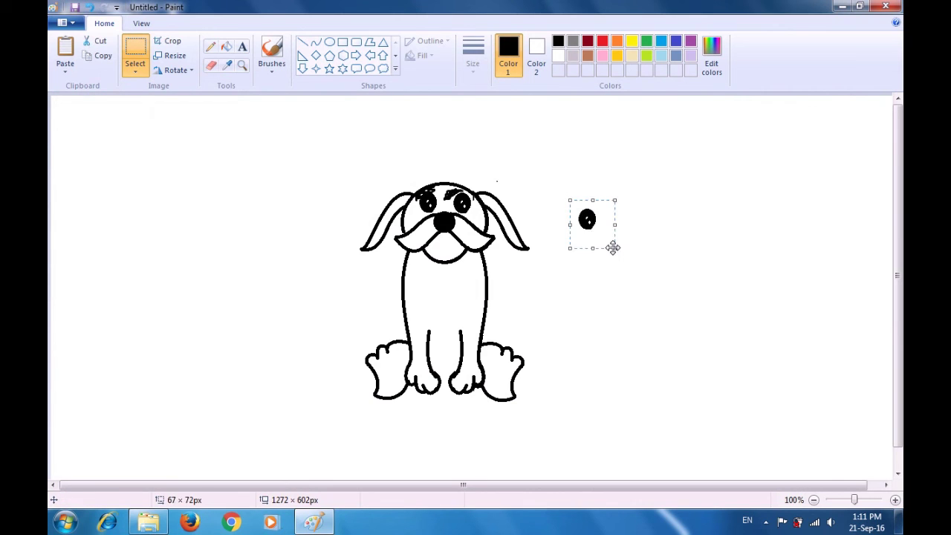
pyautogui.press('Delete')
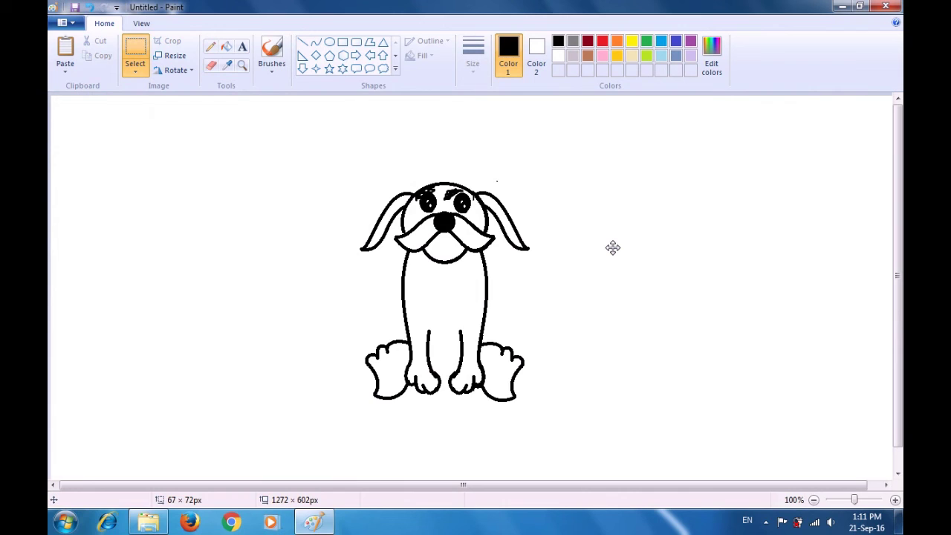